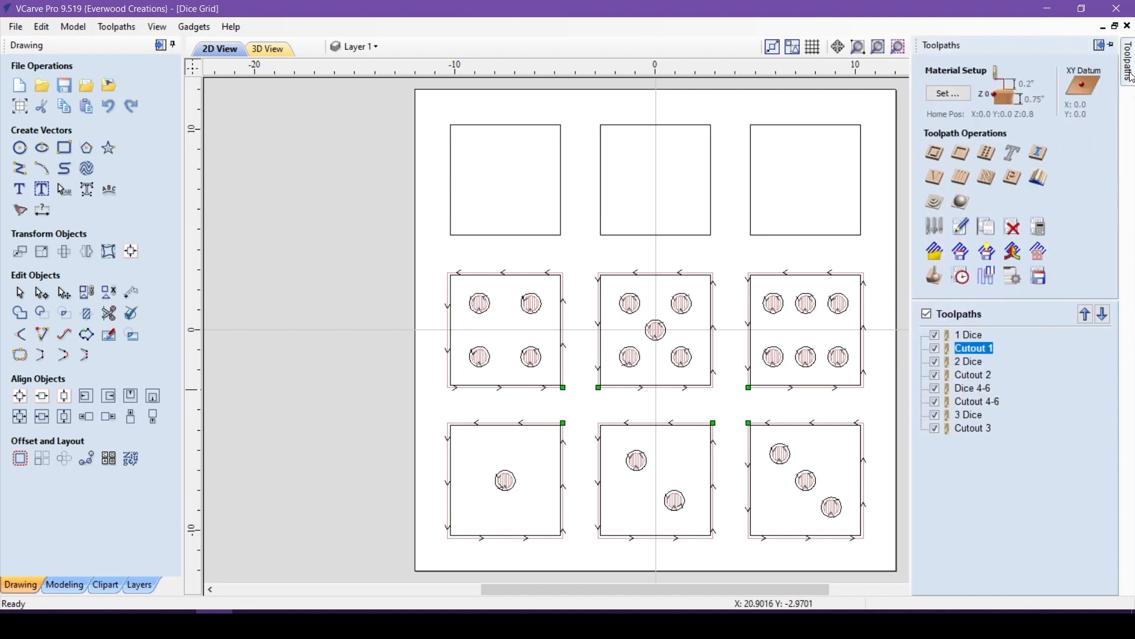
Hide all toolpaths of the dice grid in the drawing and clear the vector selection
click(981, 335)
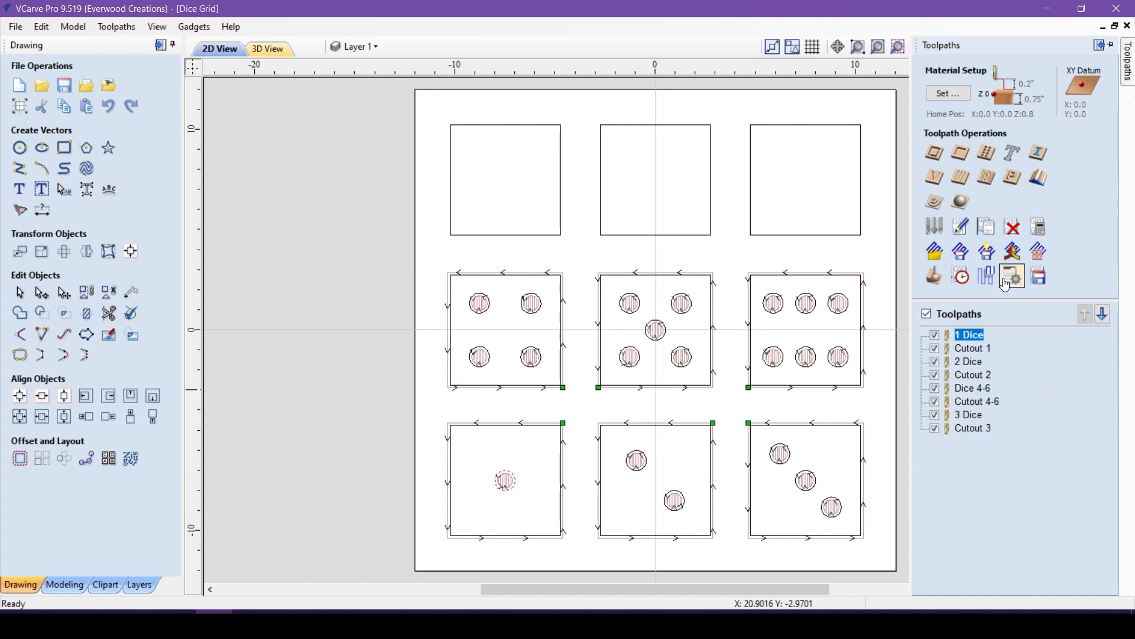
click(927, 314)
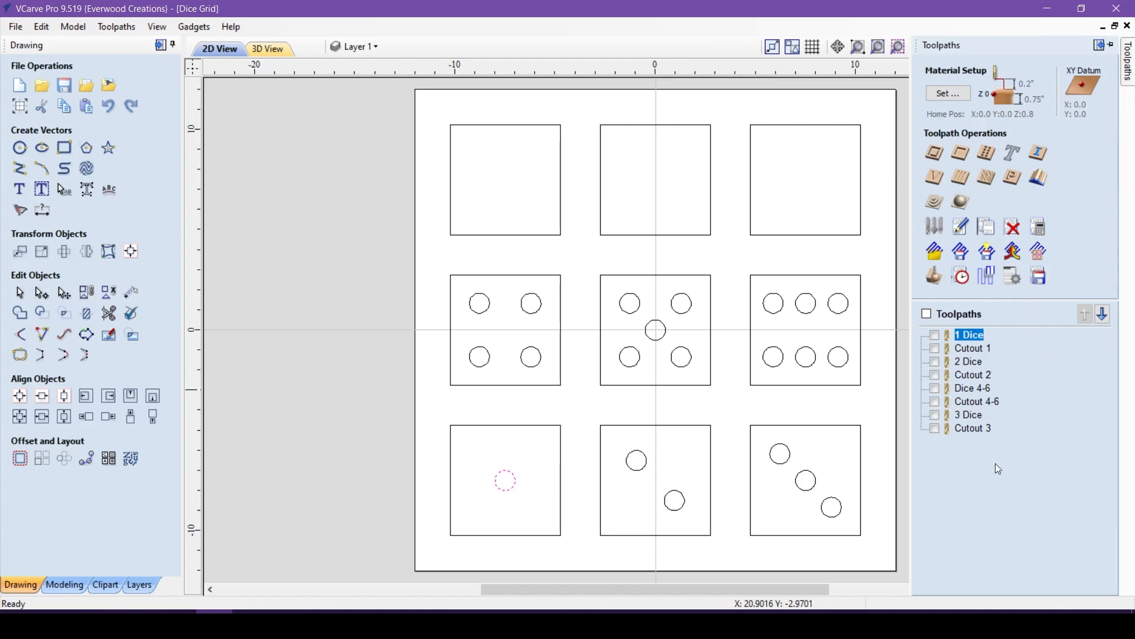
click(974, 349)
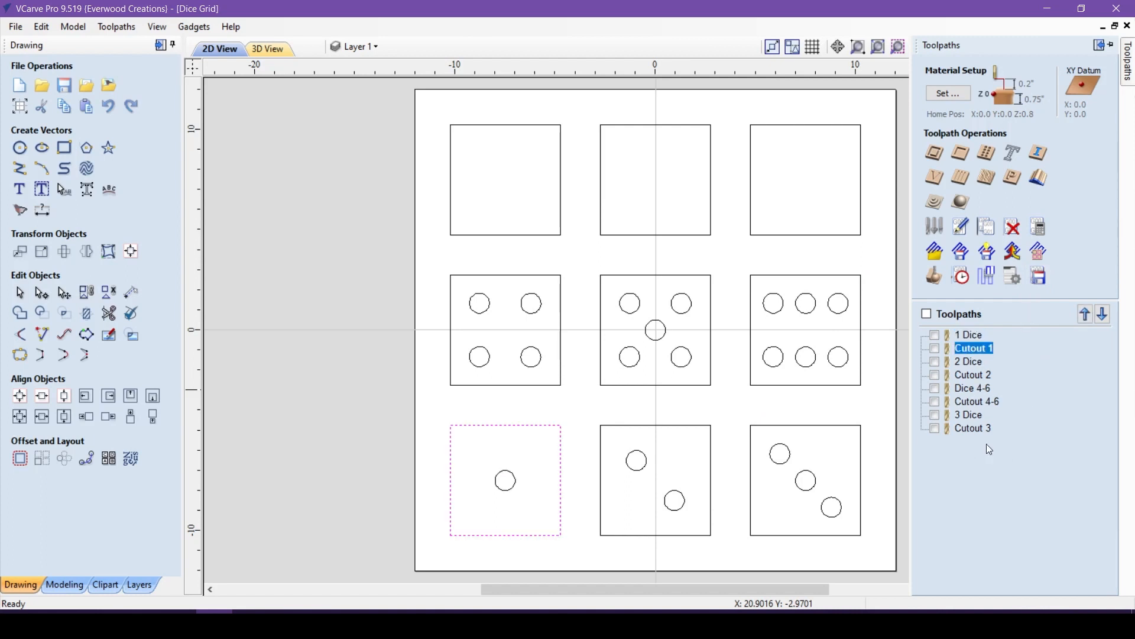
click(450, 248)
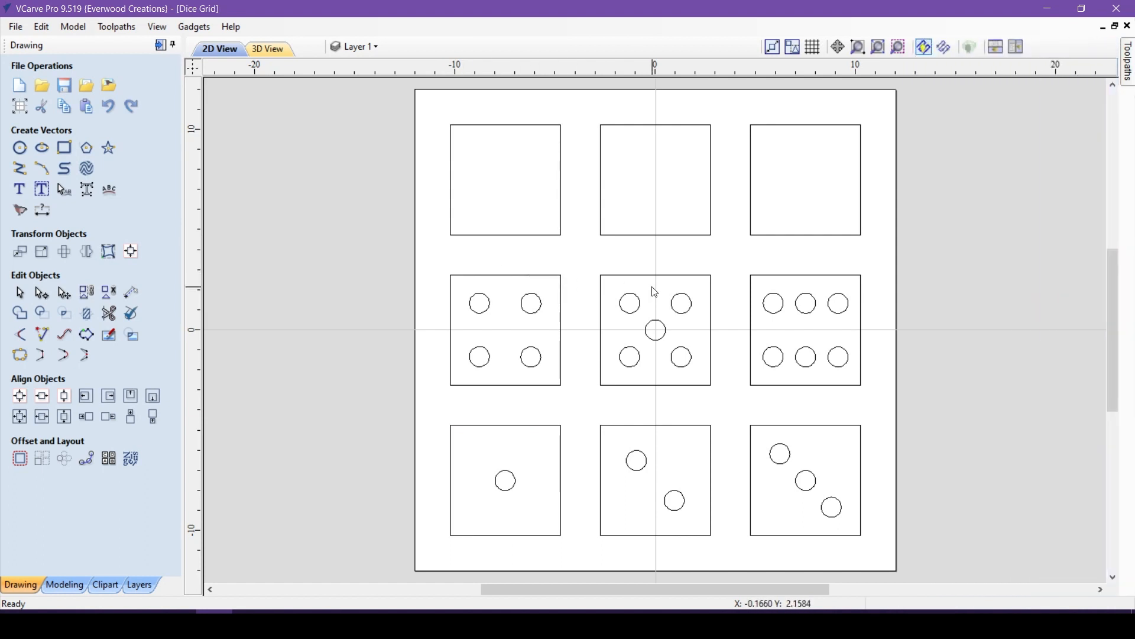
Show the toolpath commands and keep them docked open beside the drawing
mouse_move(1130, 62)
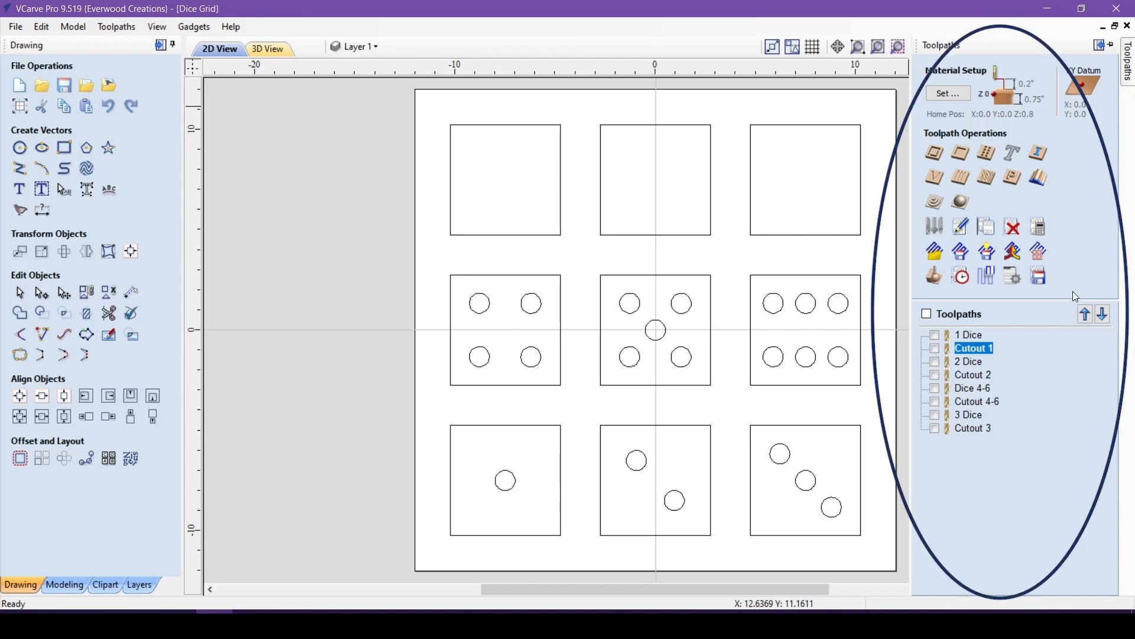
click(1116, 53)
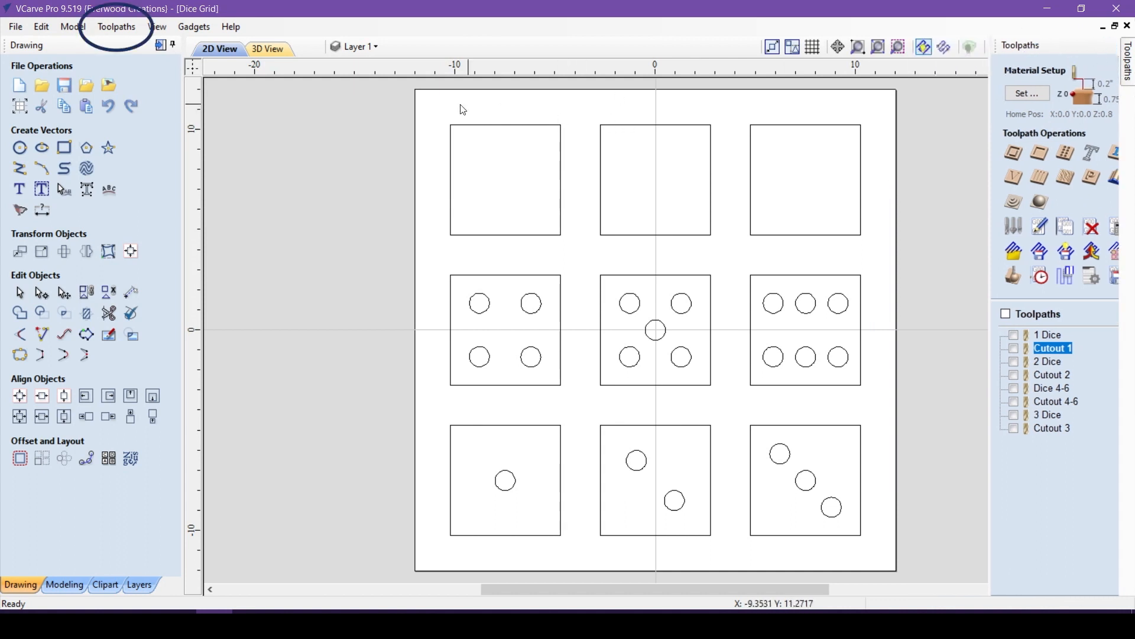
click(116, 26)
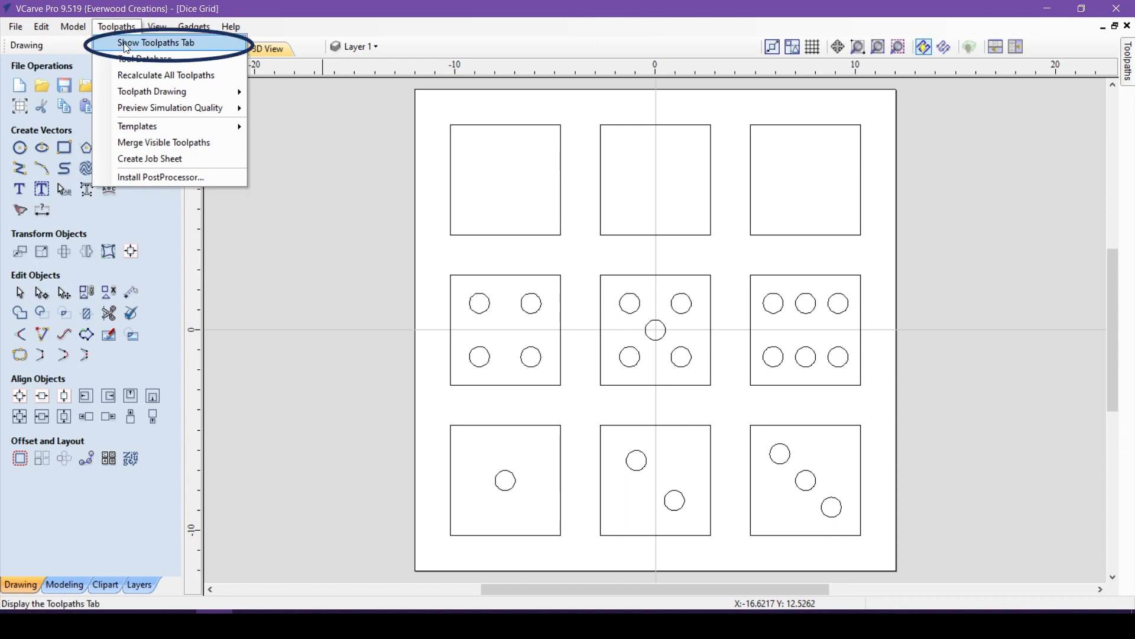
click(125, 45)
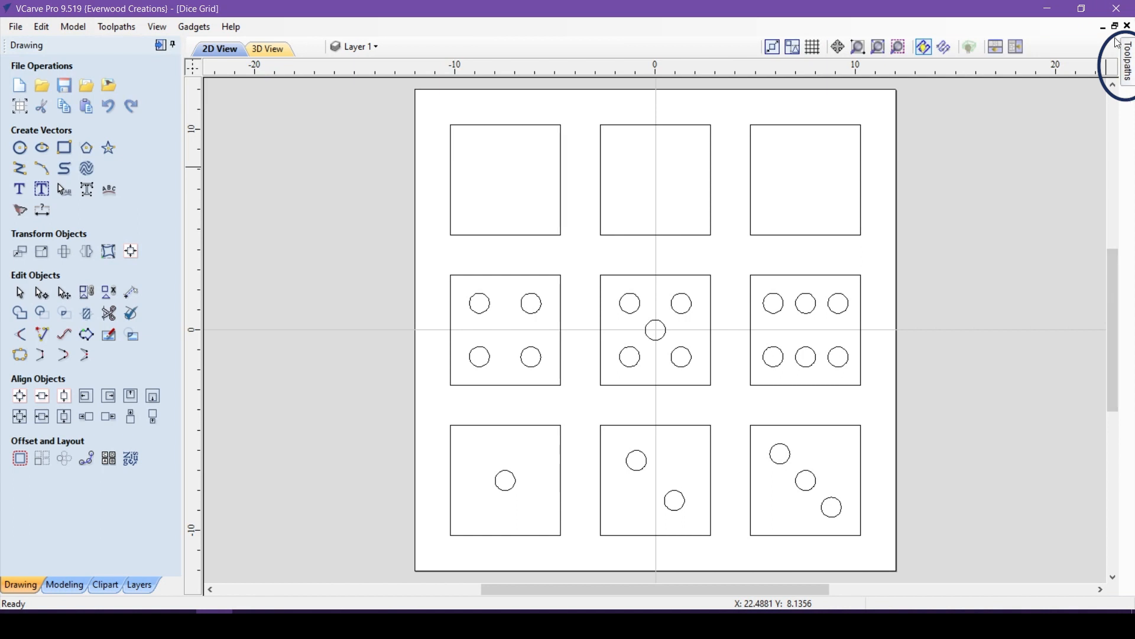
click(1128, 73)
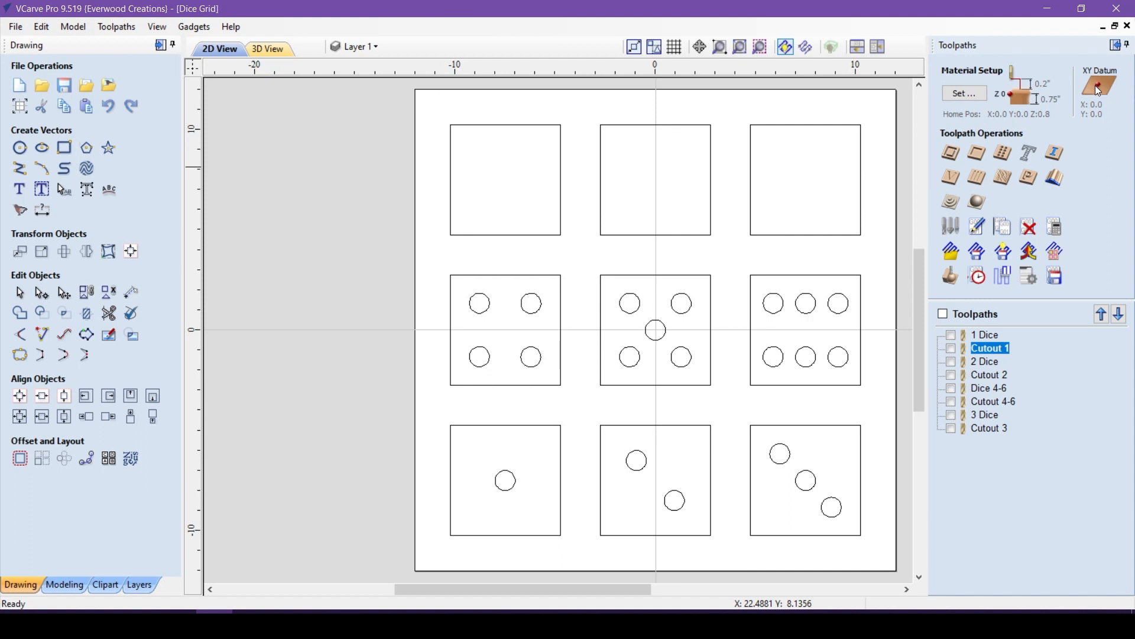
Review the job's material setup, including thickness, XY datum, Z-zero and rapid gaps, and accept it
click(975, 101)
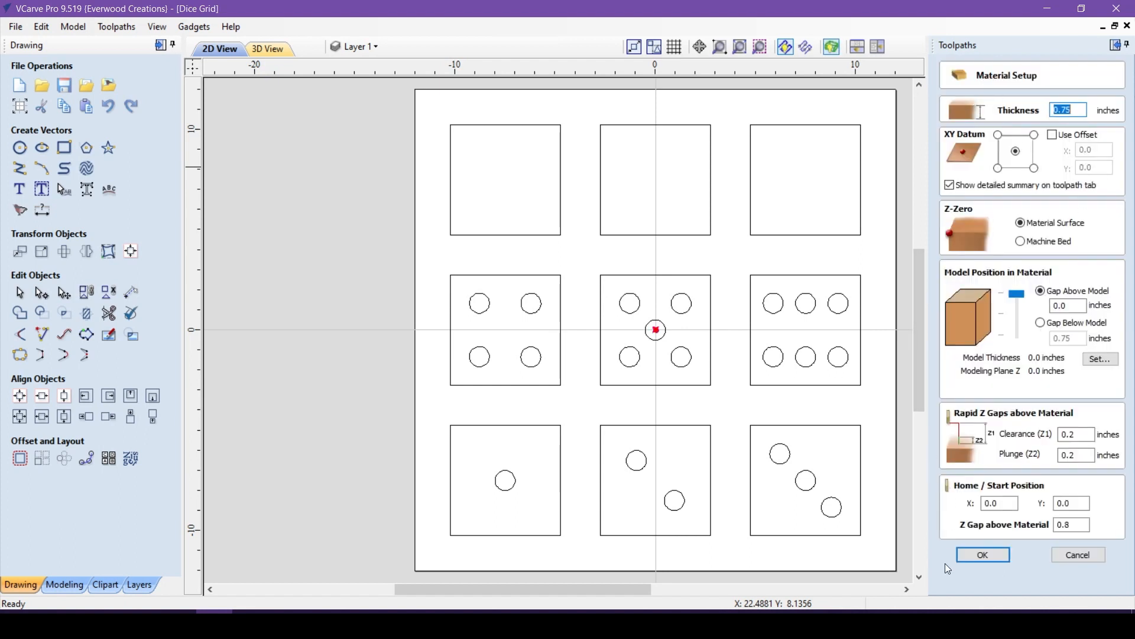
click(983, 554)
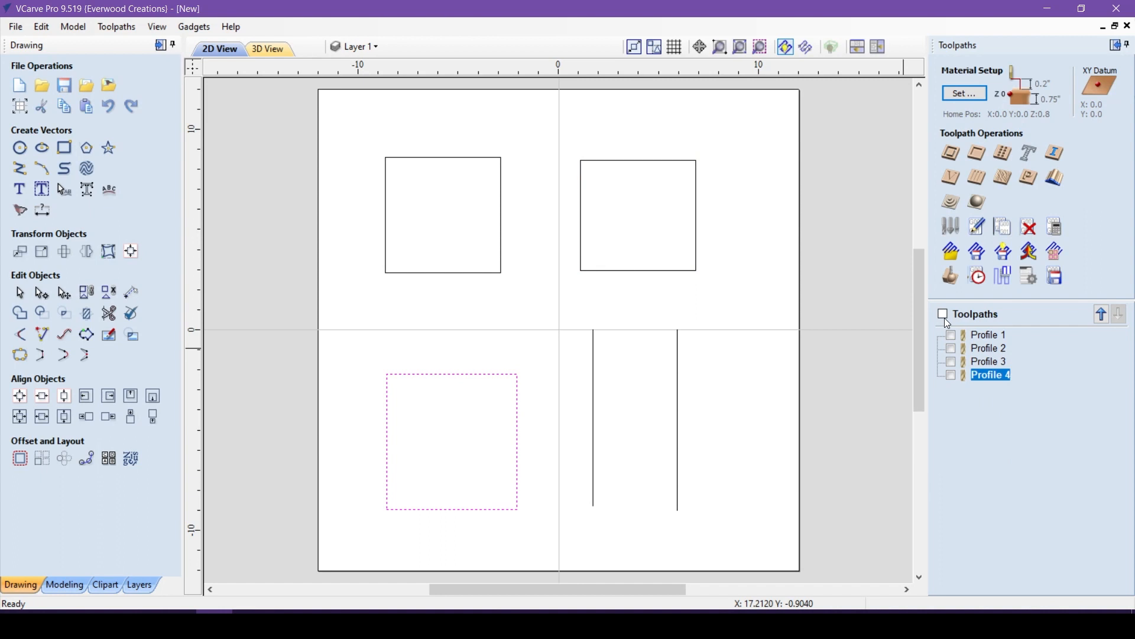
Show all four profile toolpaths and simulate them together on the cherry material in 3D
click(943, 314)
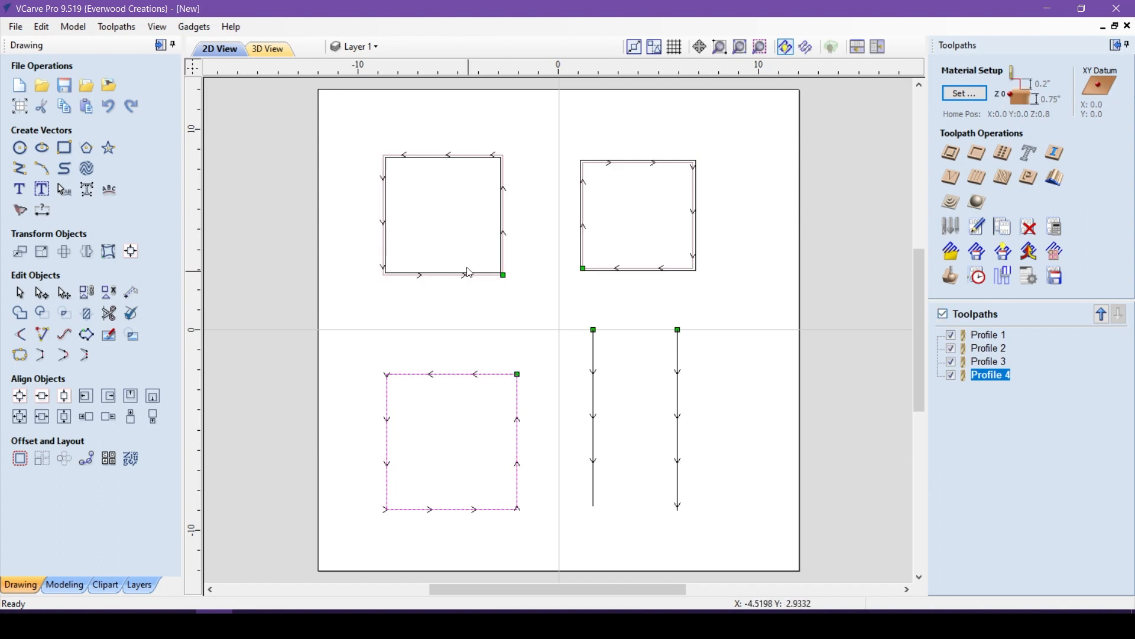
click(958, 288)
click(1024, 296)
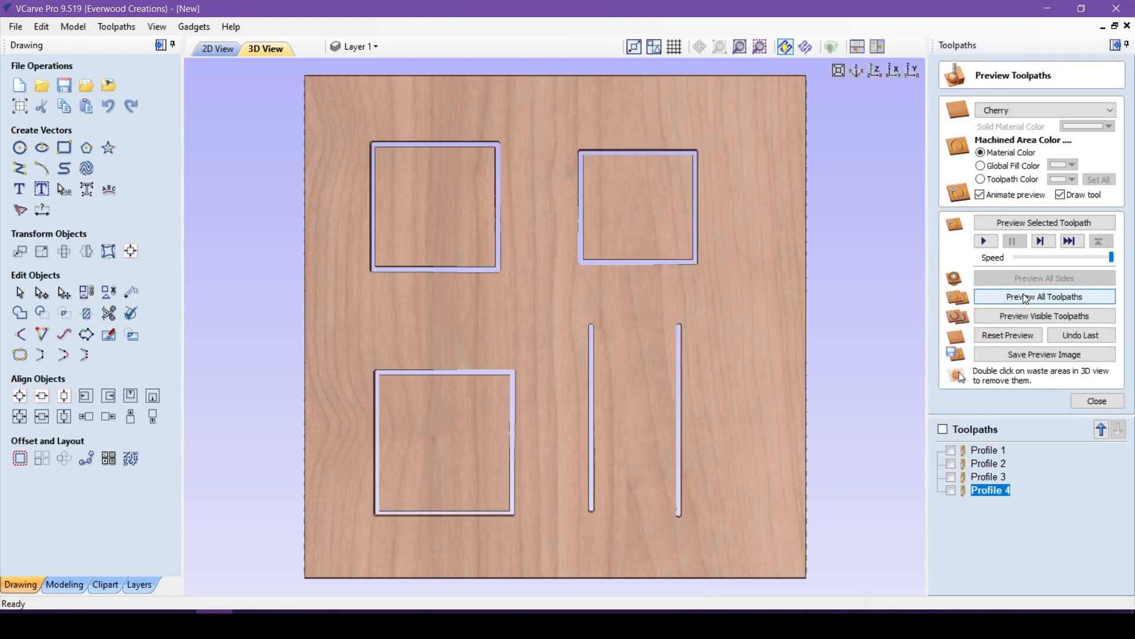
drag(622, 479, 611, 443)
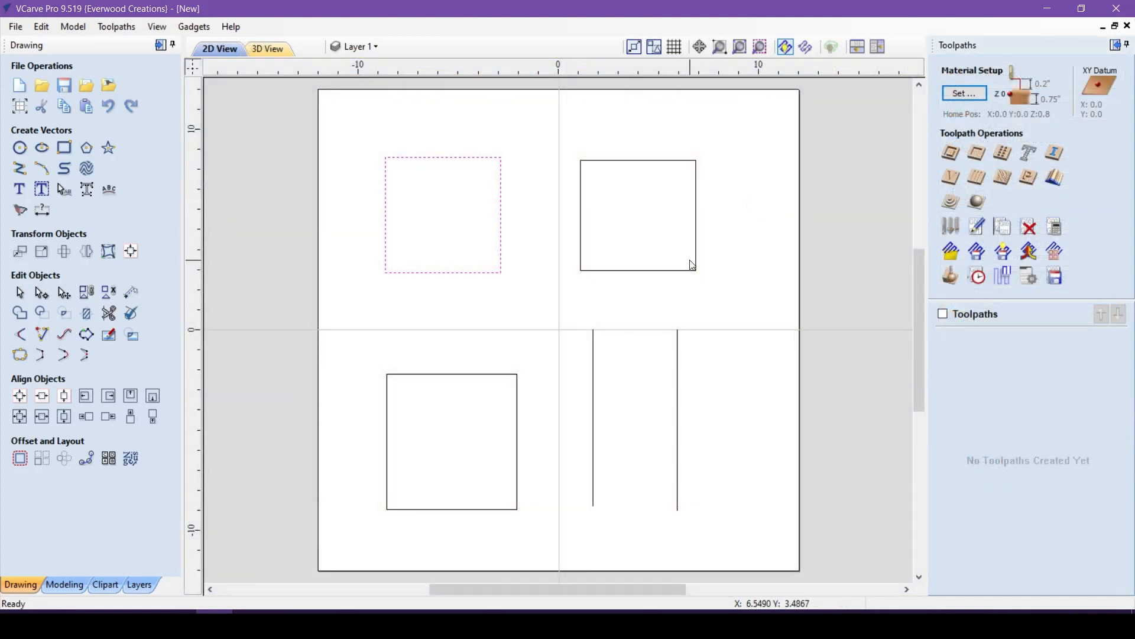
Calculate a 0.15 inch deep raster pocket toolpath for the three squares using the 0.25 inch end mill
shift+click(694, 275)
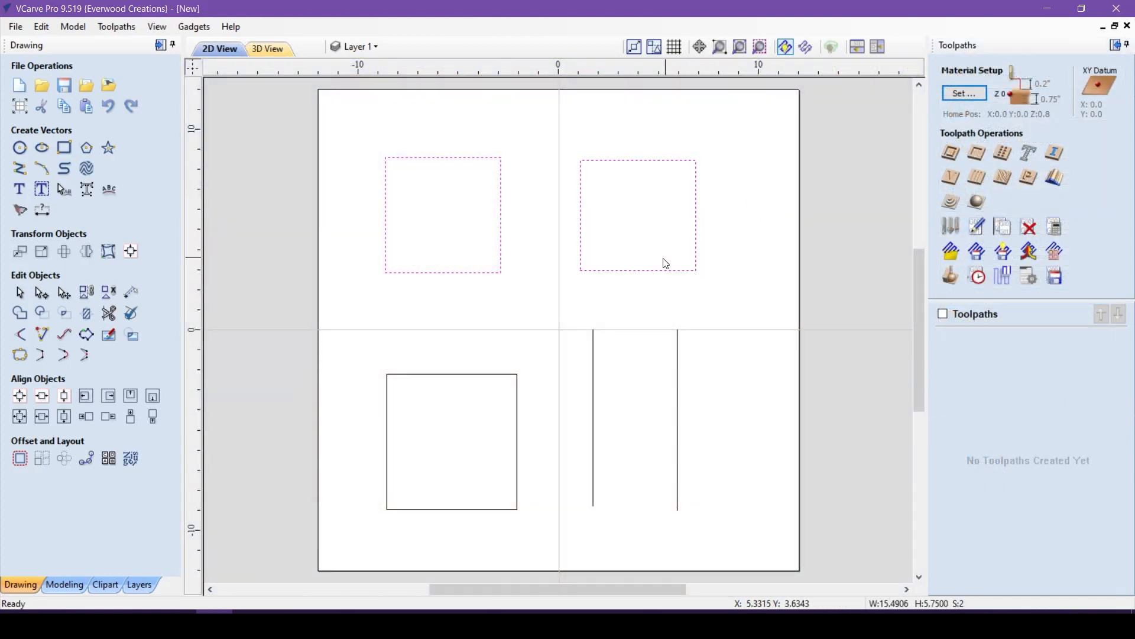
shift+click(497, 375)
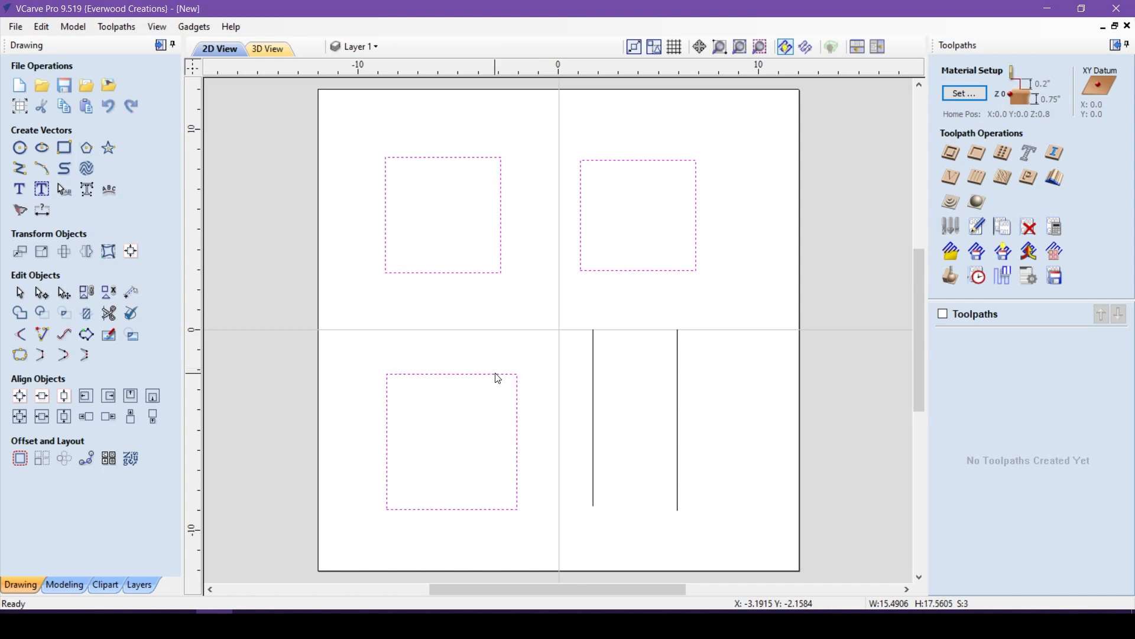
click(979, 155)
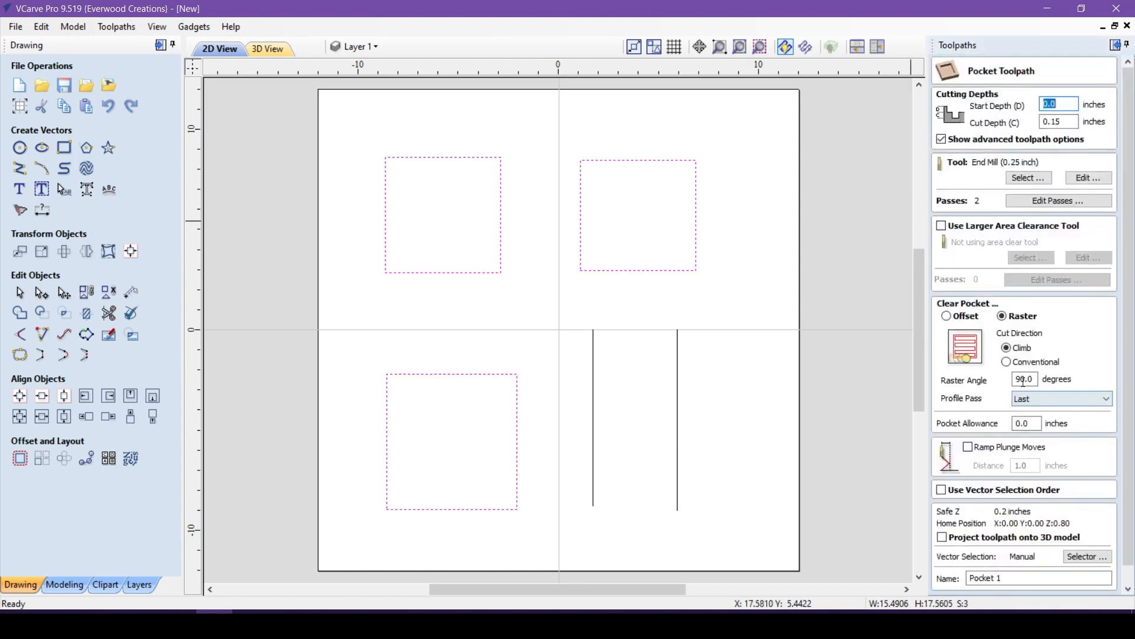
scroll(1038, 396, down, 2)
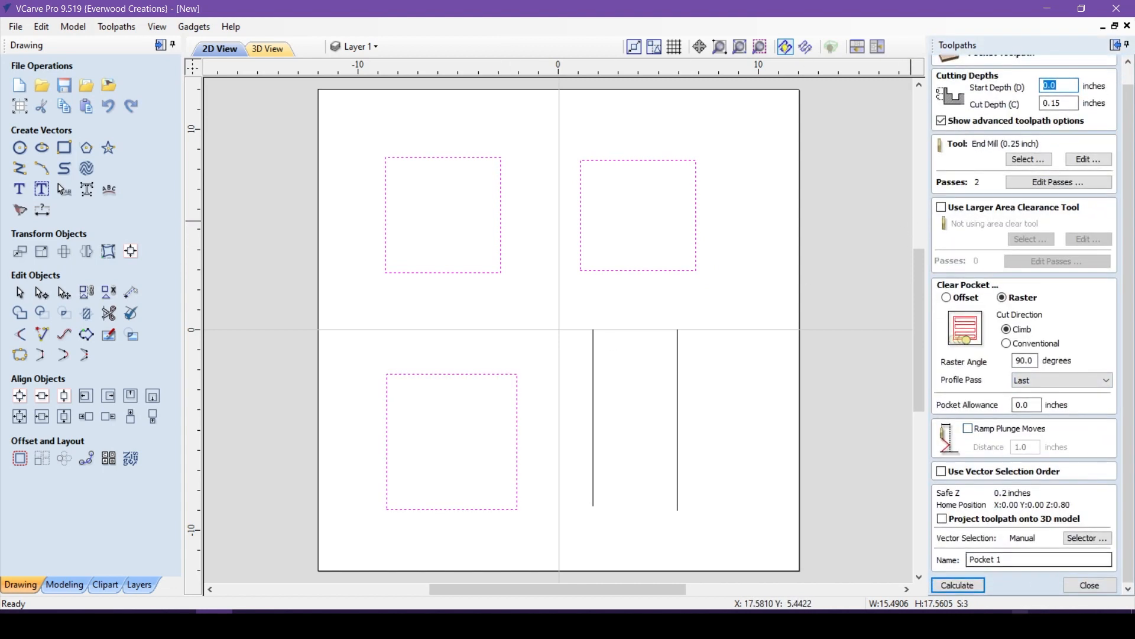
click(957, 582)
Simulate the pocket toolpath and inspect the cut pockets closely in 3D
click(1020, 223)
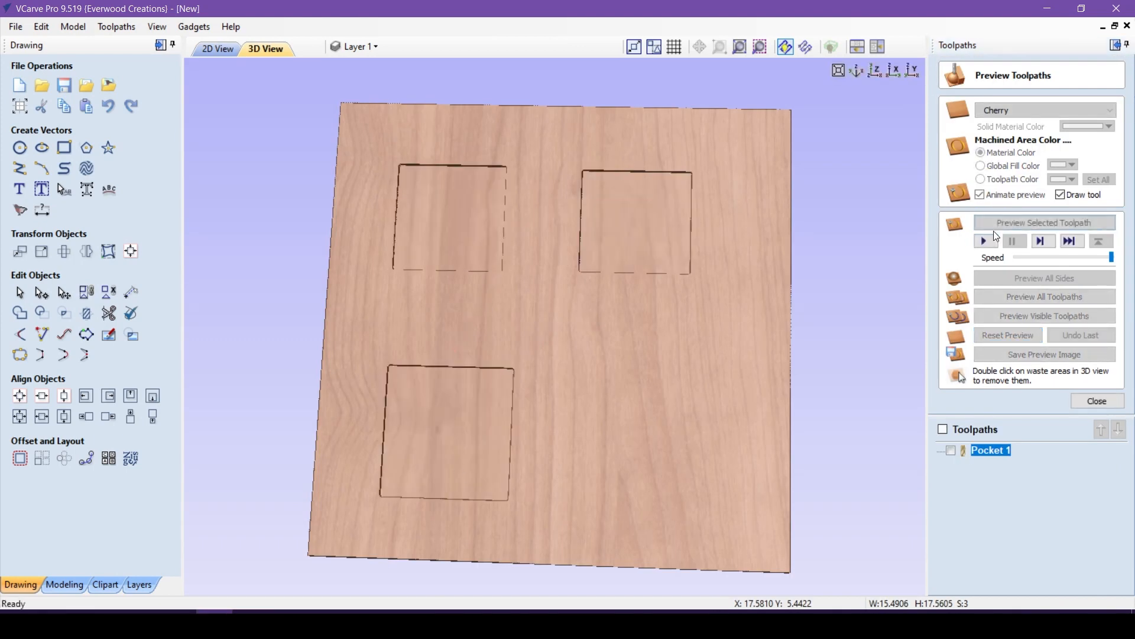
drag(691, 357, 745, 208)
scroll(631, 329, up, 8)
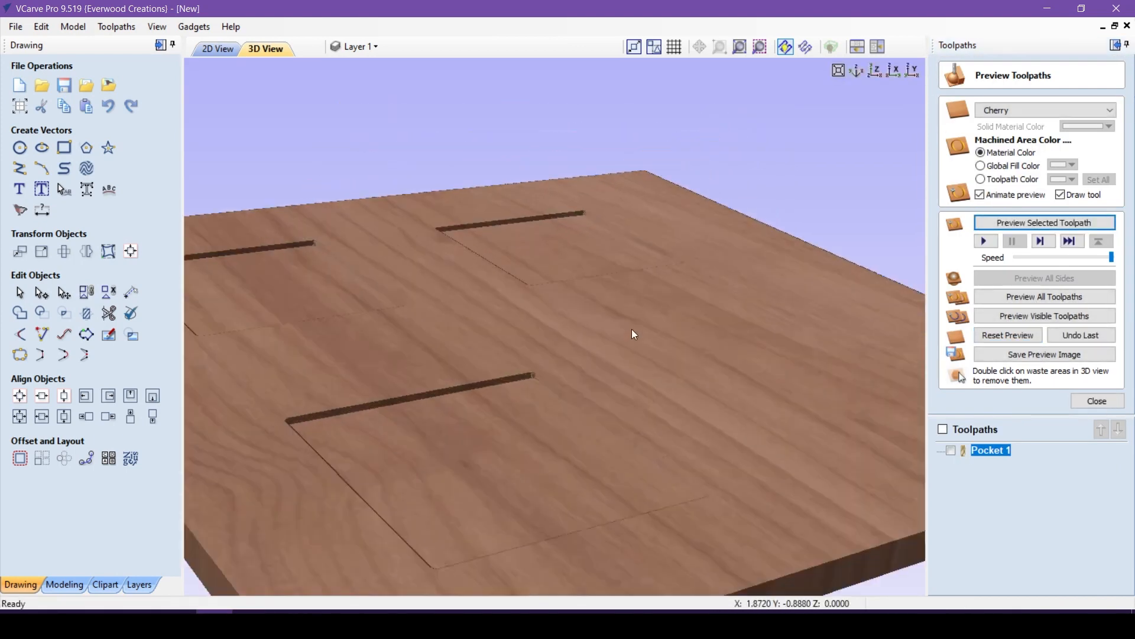
scroll(427, 373, down, 8)
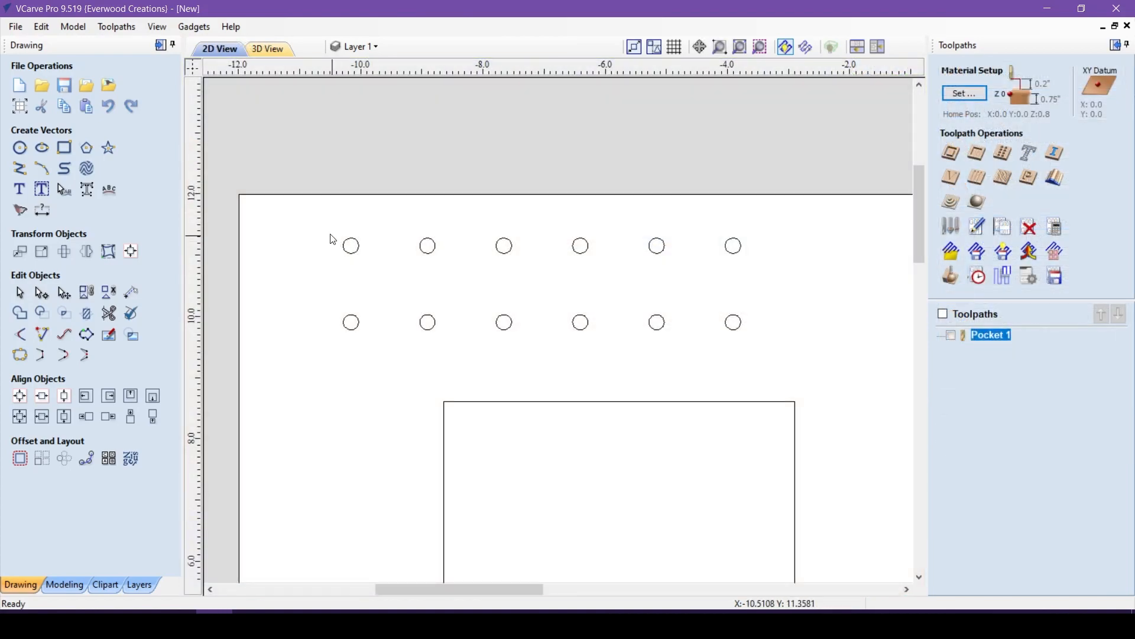
Calculate a drilling toolpath with a 0.75 inch cut depth for the two rows of small circles
drag(317, 214, 765, 380)
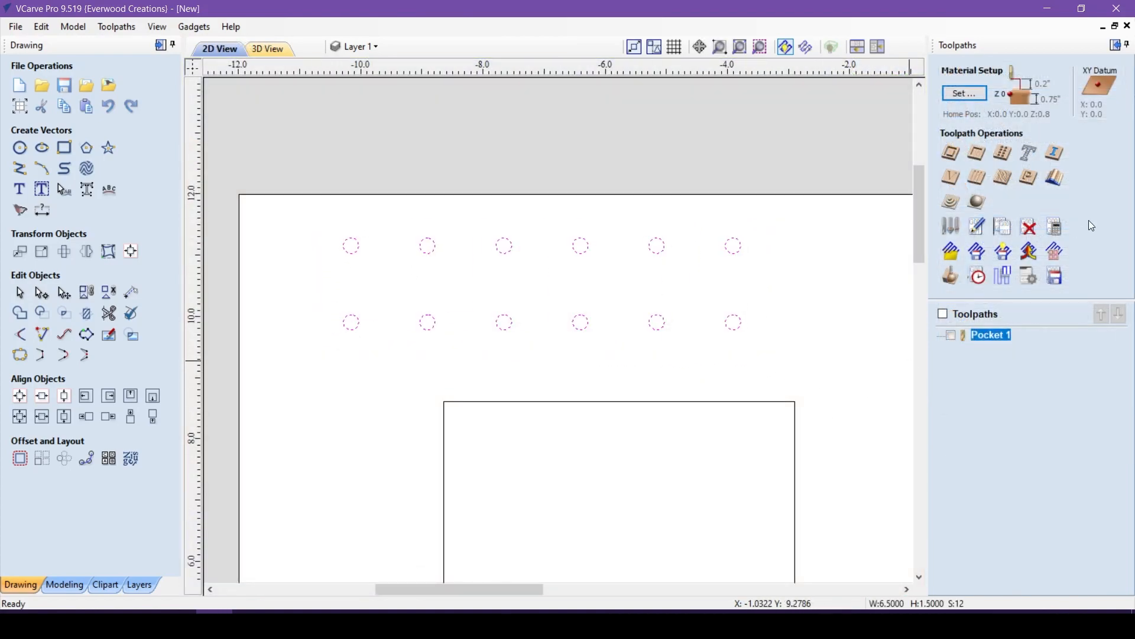
click(1003, 154)
double_click(1051, 130)
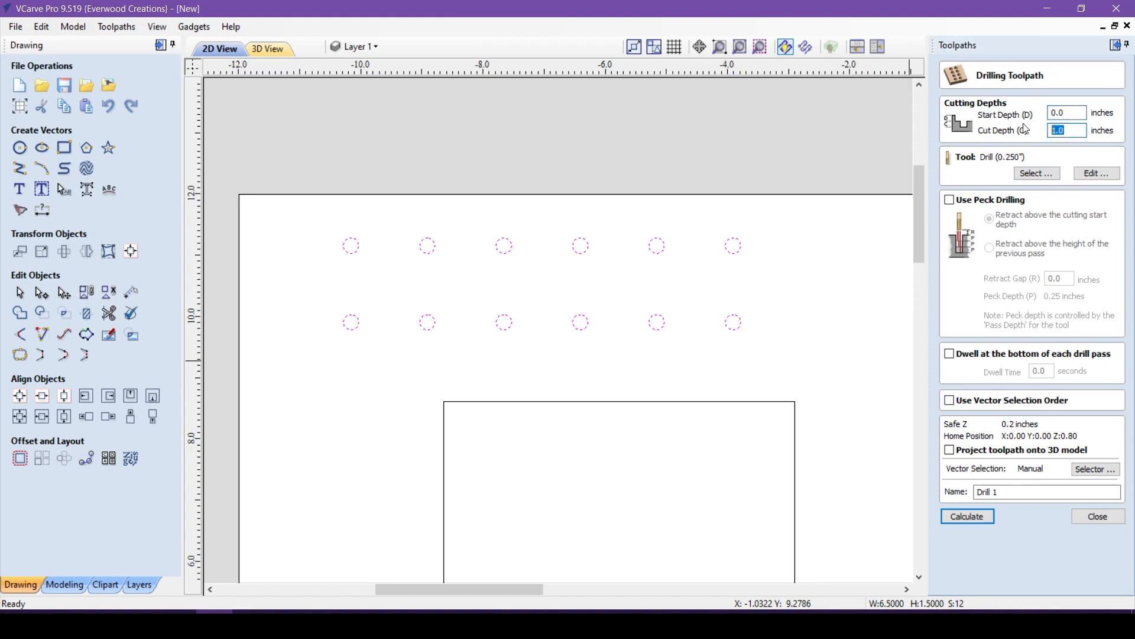
text(.75)
click(968, 516)
Simulate all toolpaths and inspect the drilled holes above the pockets in 3D
drag(499, 220, 532, 266)
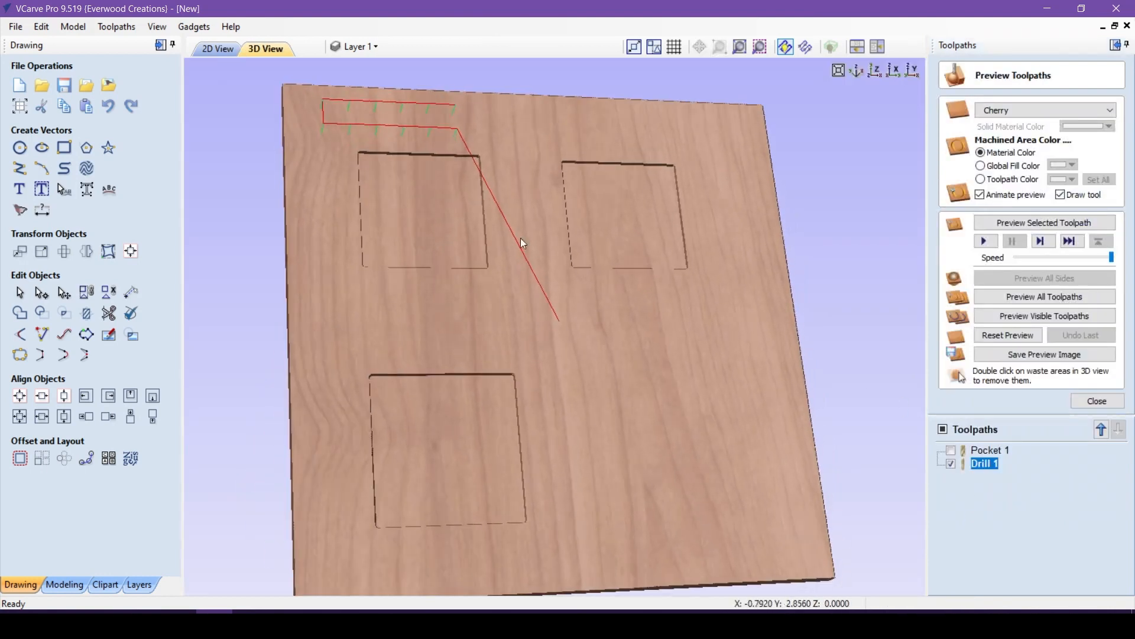
scroll(358, 69, up, 5)
middle_drag(494, 136, 722, 456)
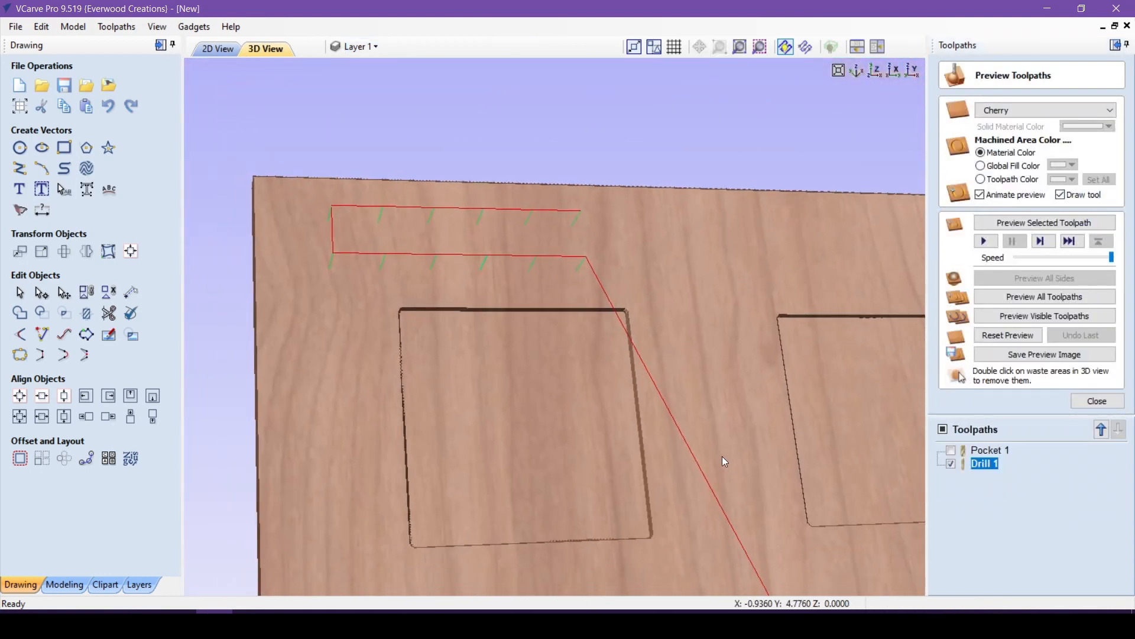
click(1063, 295)
drag(630, 279, 614, 403)
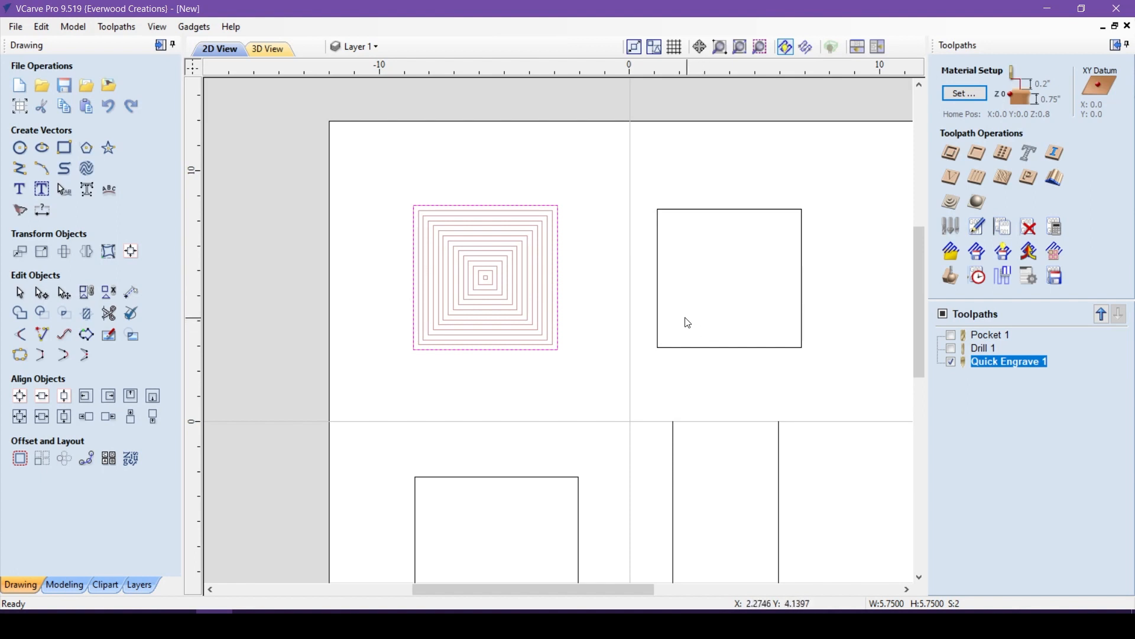
Review the Quick Engrave settings and simulate the square's Quick Engrave 1 toolpath in 3D
click(1029, 155)
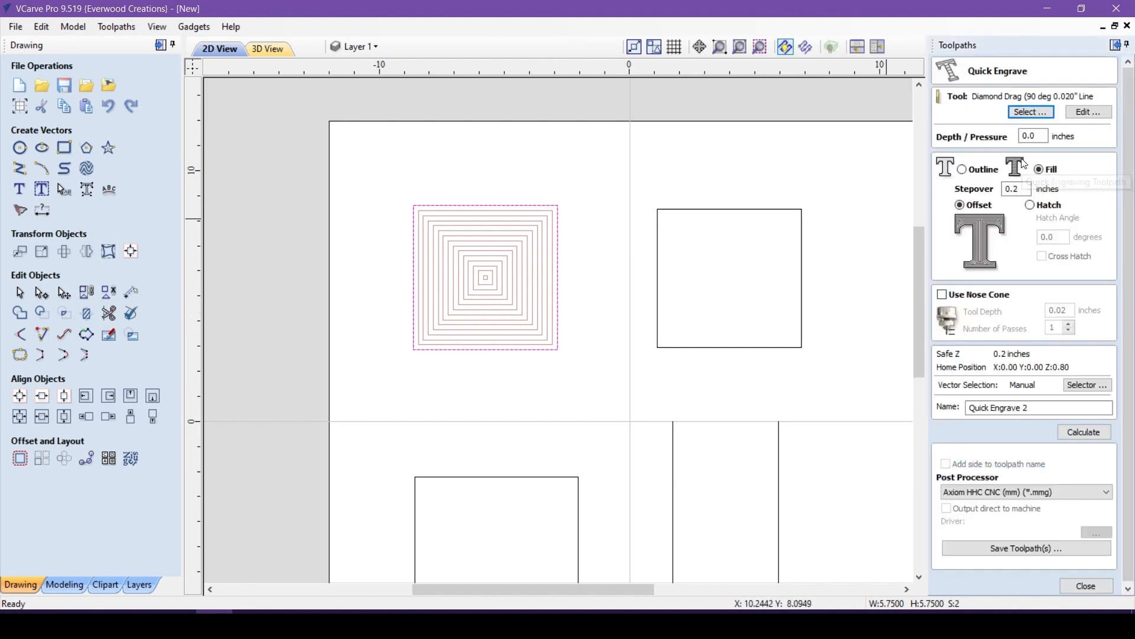
click(1077, 586)
click(957, 283)
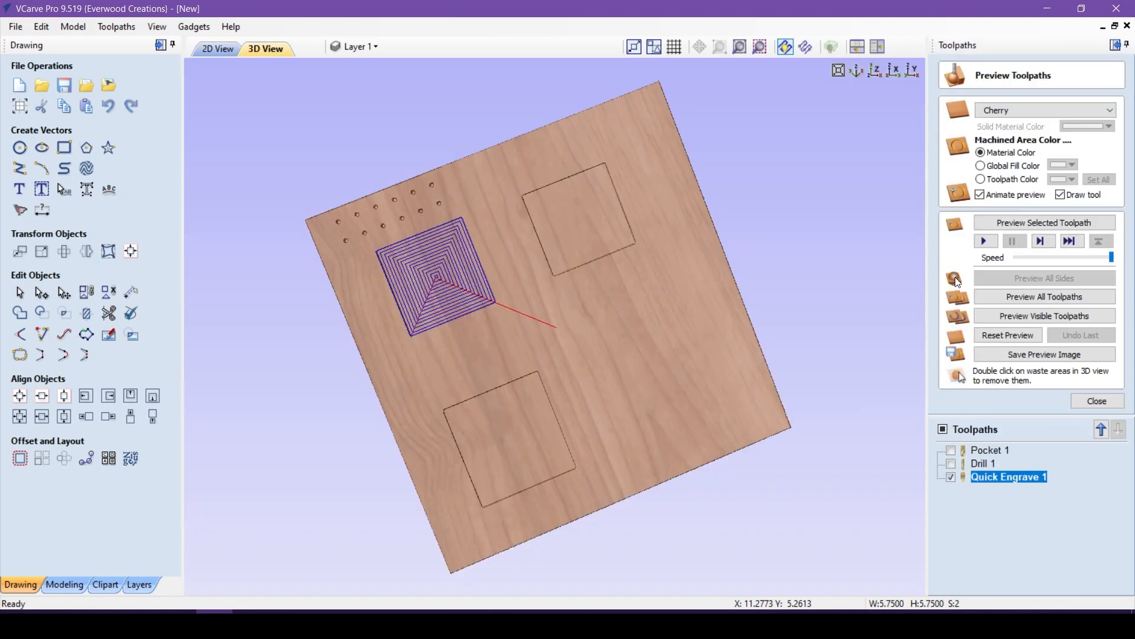
click(1024, 225)
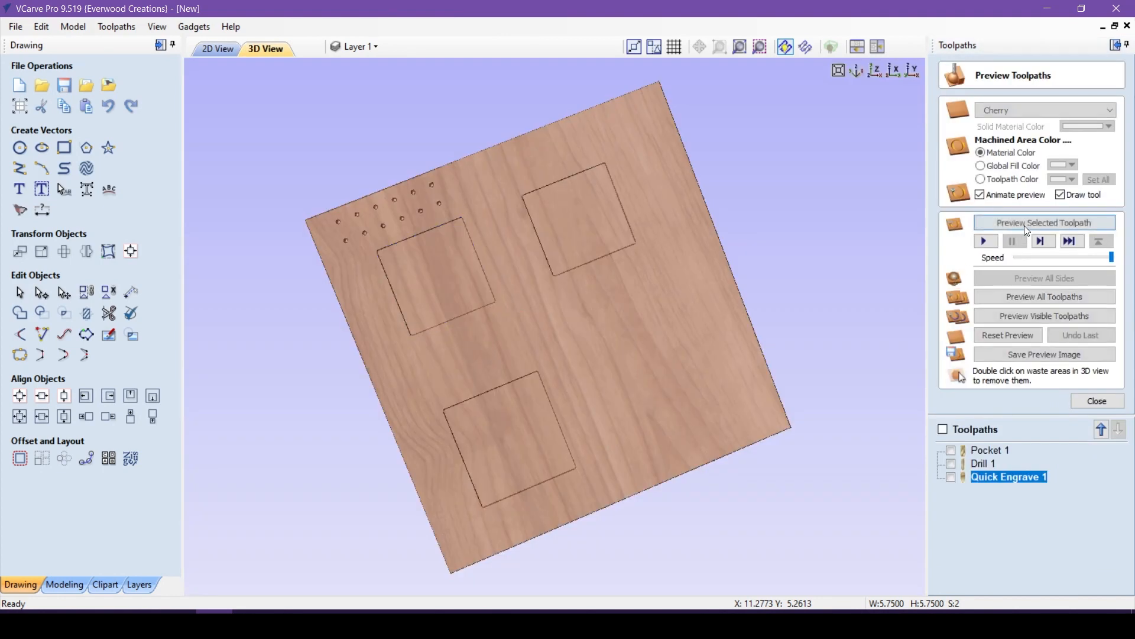
drag(645, 264, 574, 335)
key(F2)
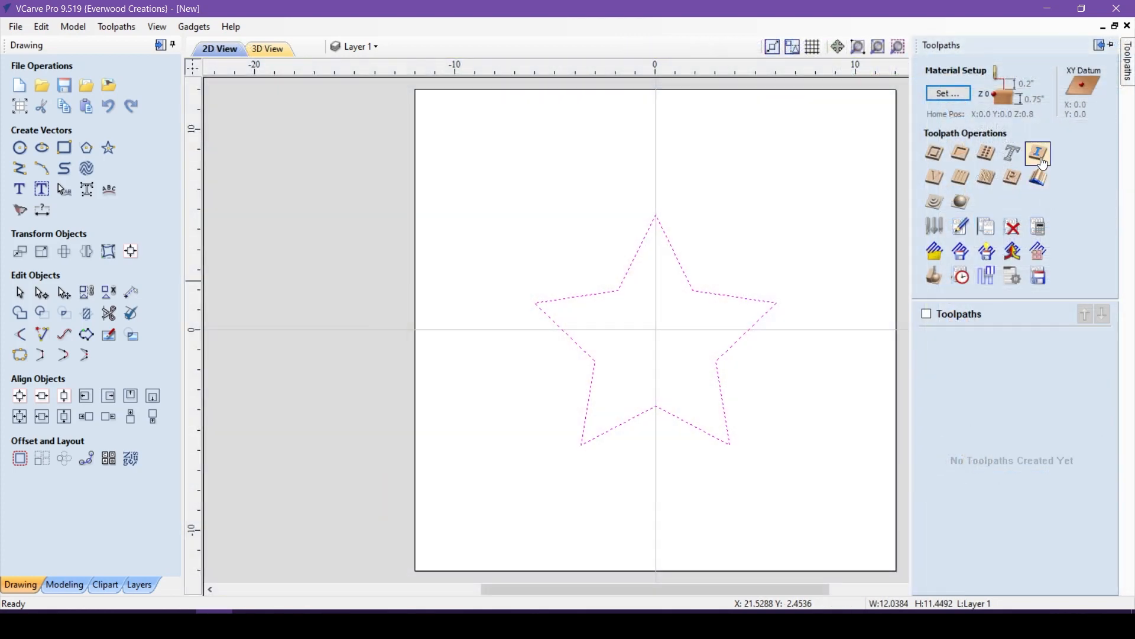
Calculate a straight male inlay toolpath for the star, 0.75 inches deep, using the 0.25 inch end mill
click(1039, 154)
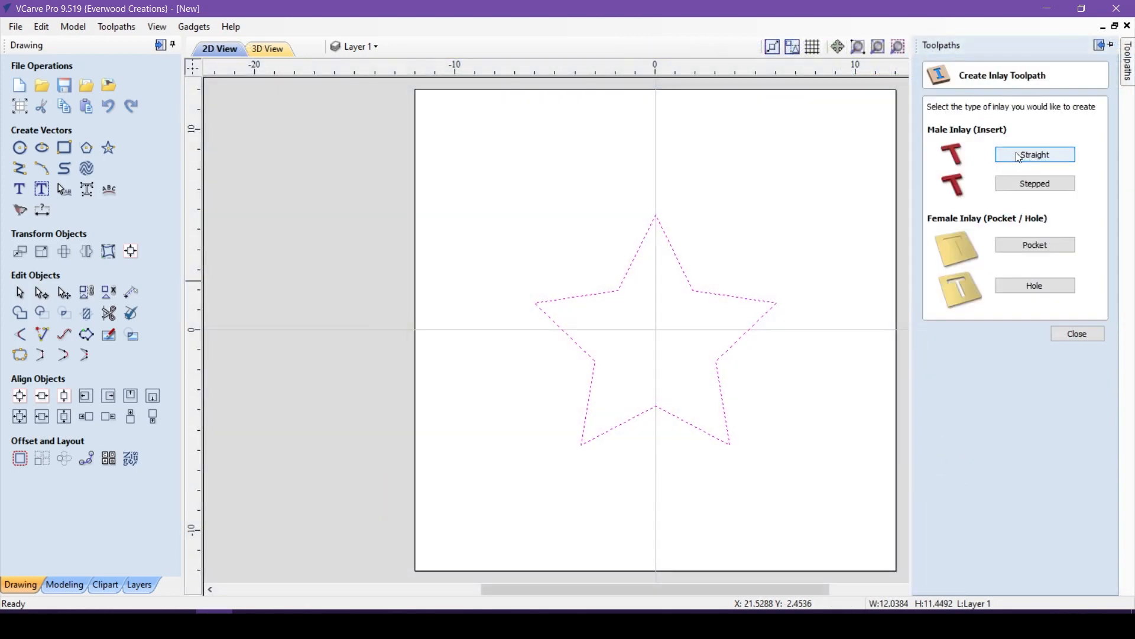
click(1018, 156)
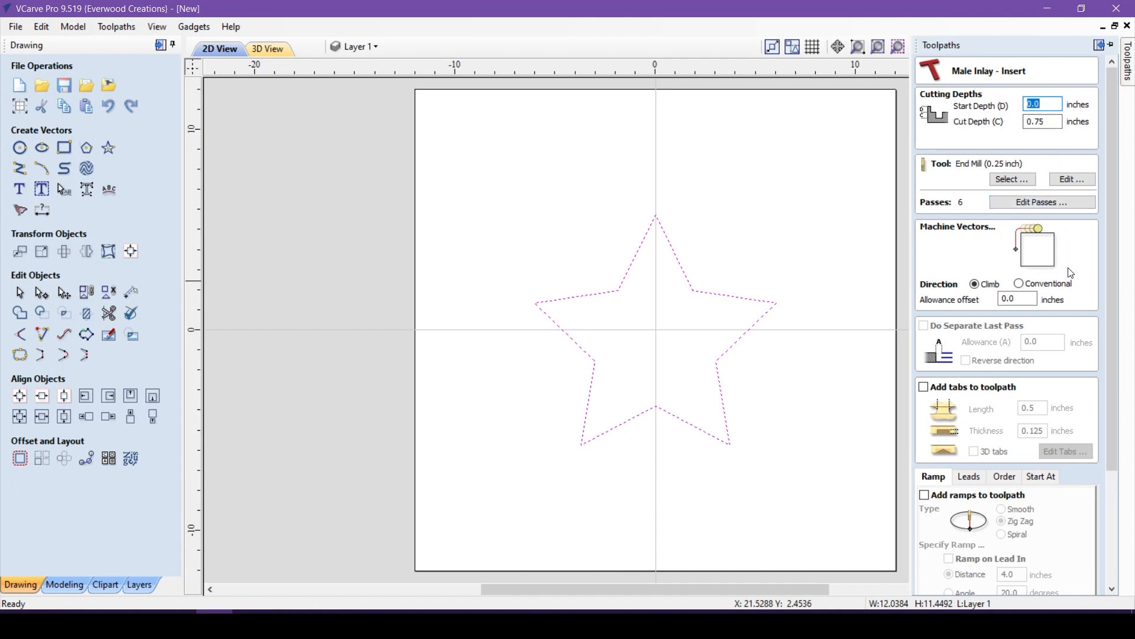
scroll(1060, 339, down, 6)
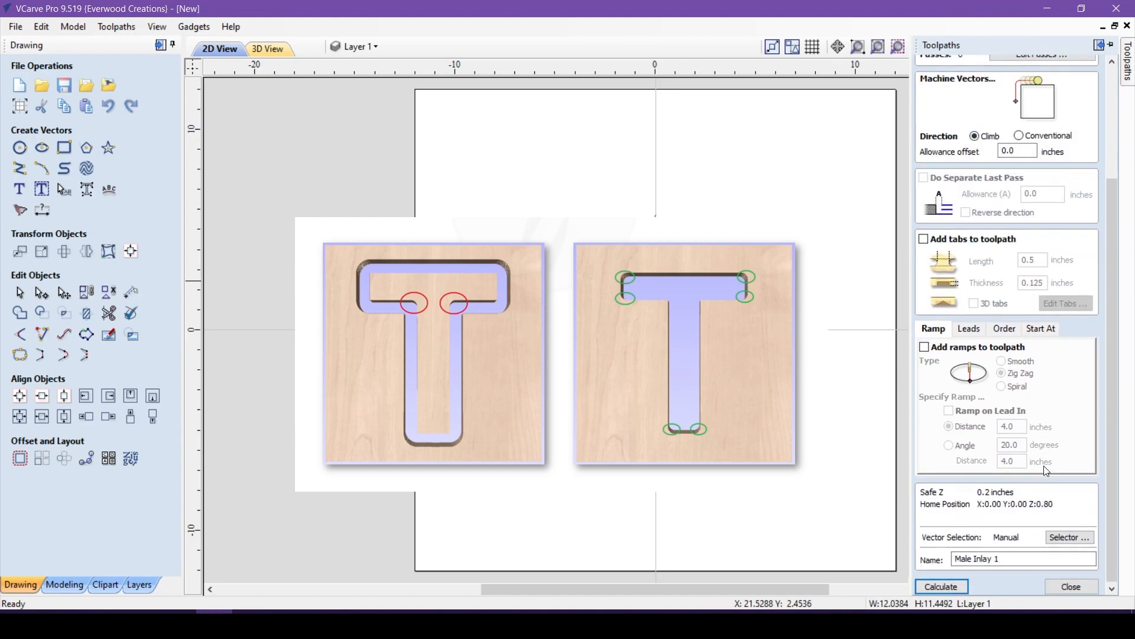
click(943, 585)
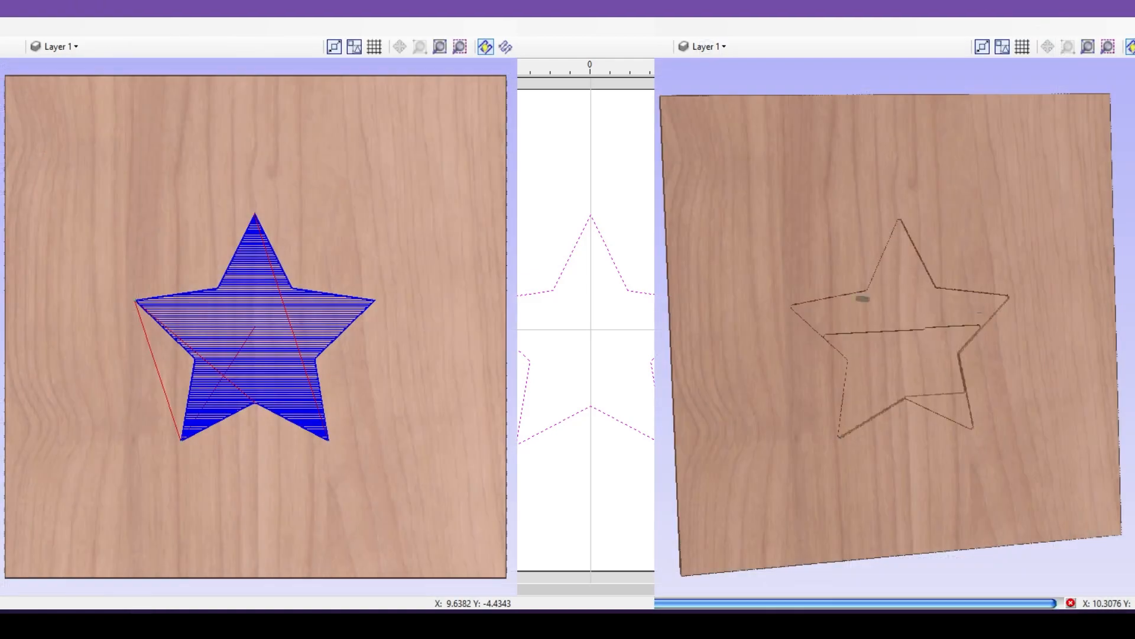
drag(947, 309, 842, 272)
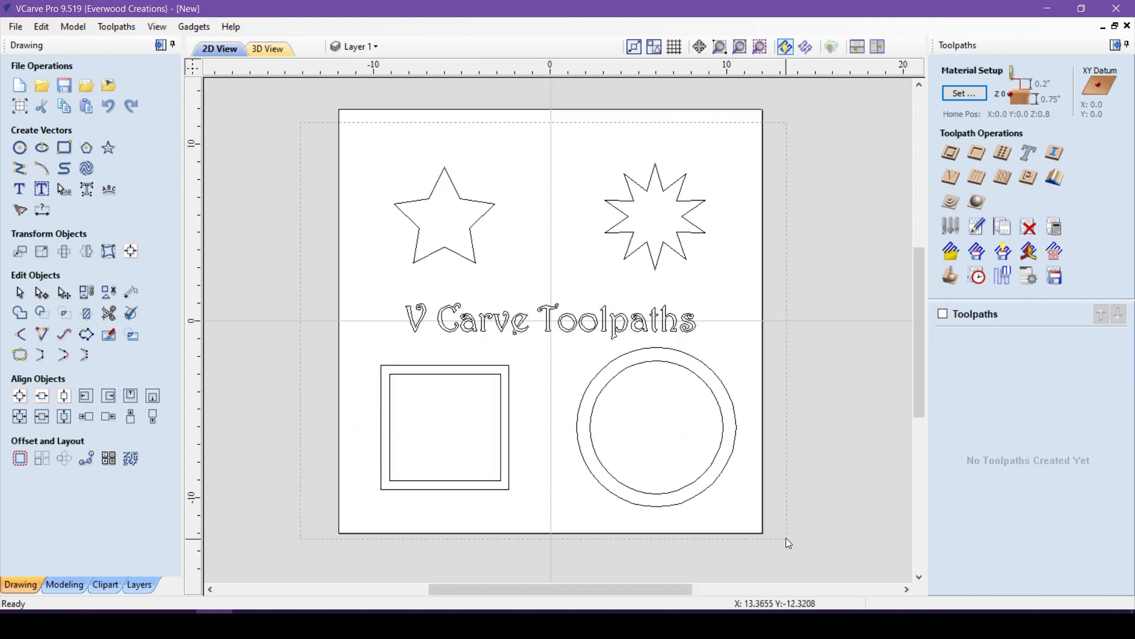
Select all seven vectors and calculate a flat-depth V-carve toolpath for them with the 60-degree 0.25 inch V-bit
drag(783, 537, 785, 524)
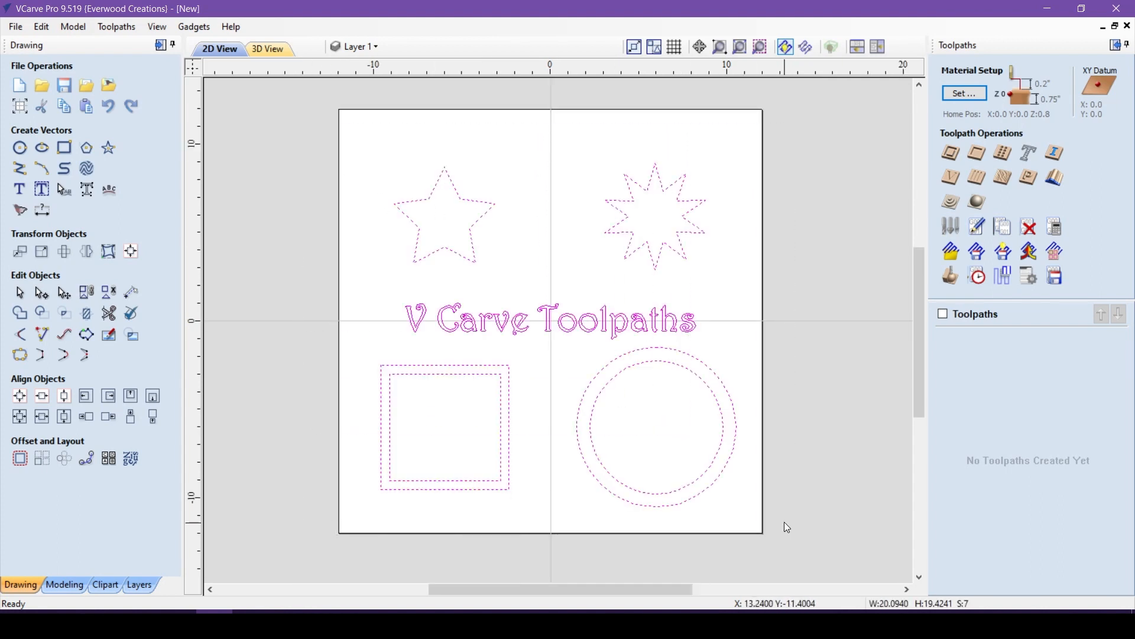
click(952, 178)
click(984, 131)
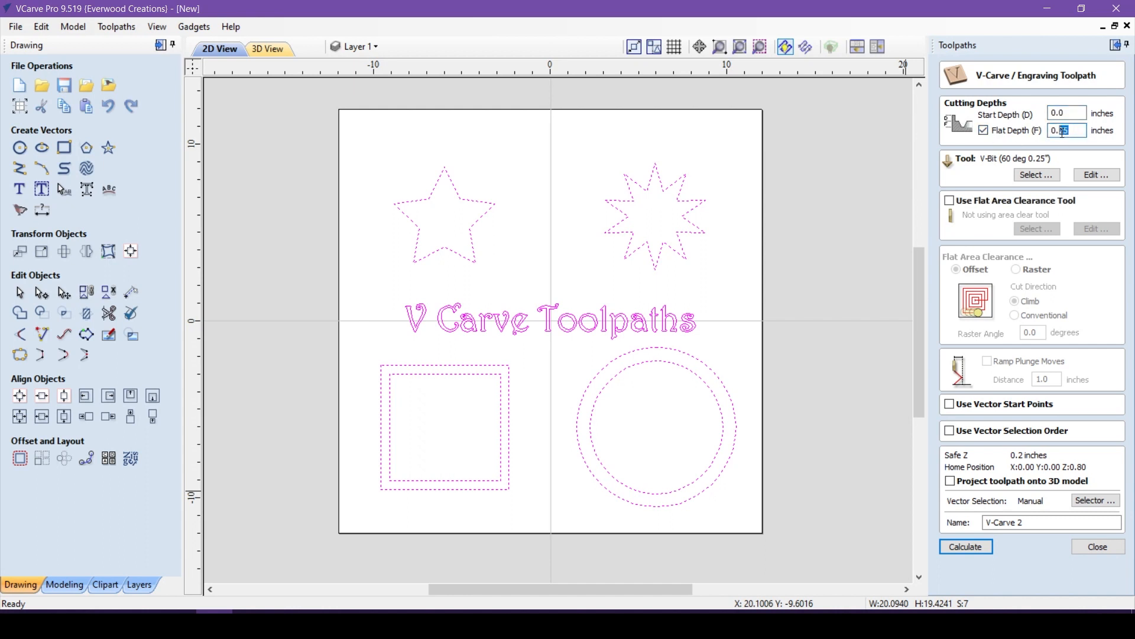
click(977, 546)
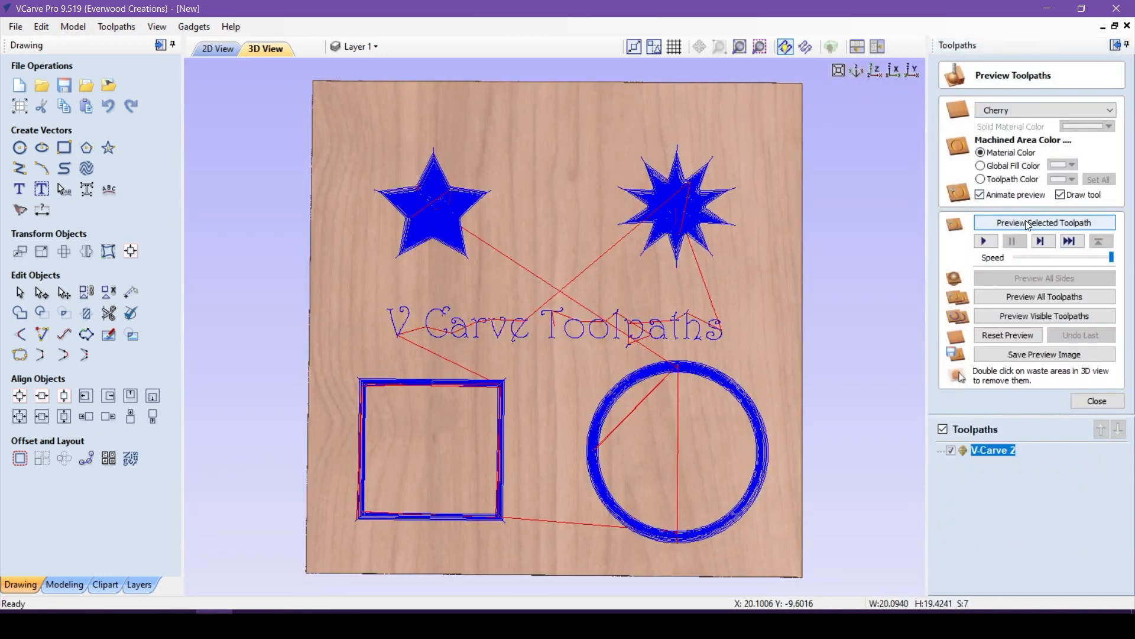
Simulate the V-carve toolpath and inspect the carved stars, text, square and circle borders in 3D
click(1025, 220)
drag(657, 491, 697, 378)
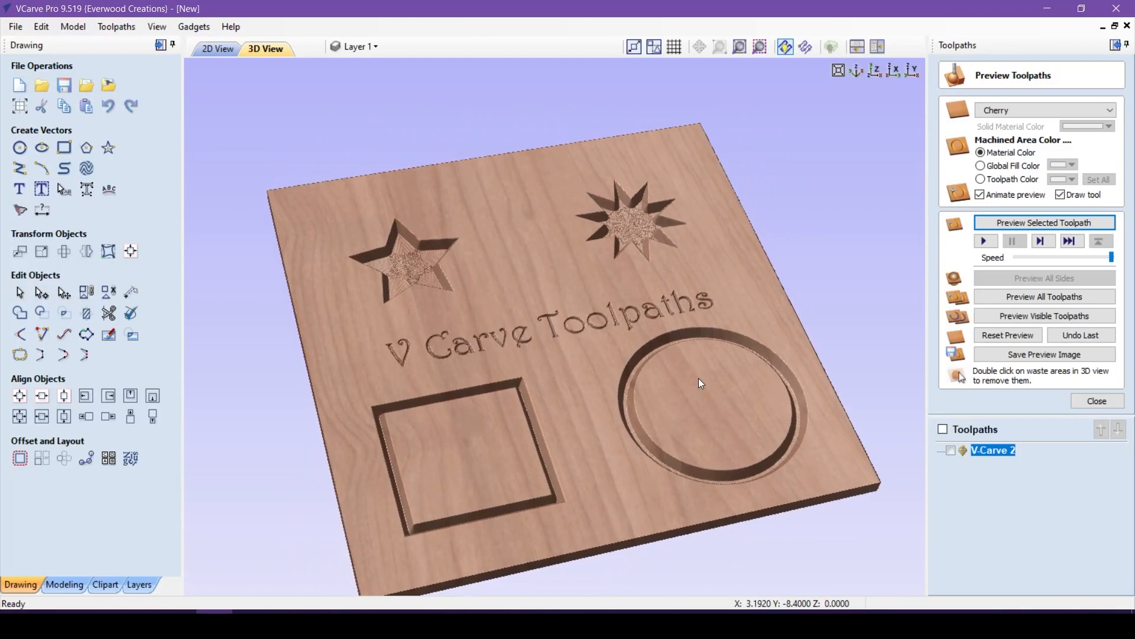
scroll(586, 376, up, 2)
drag(556, 486, 647, 430)
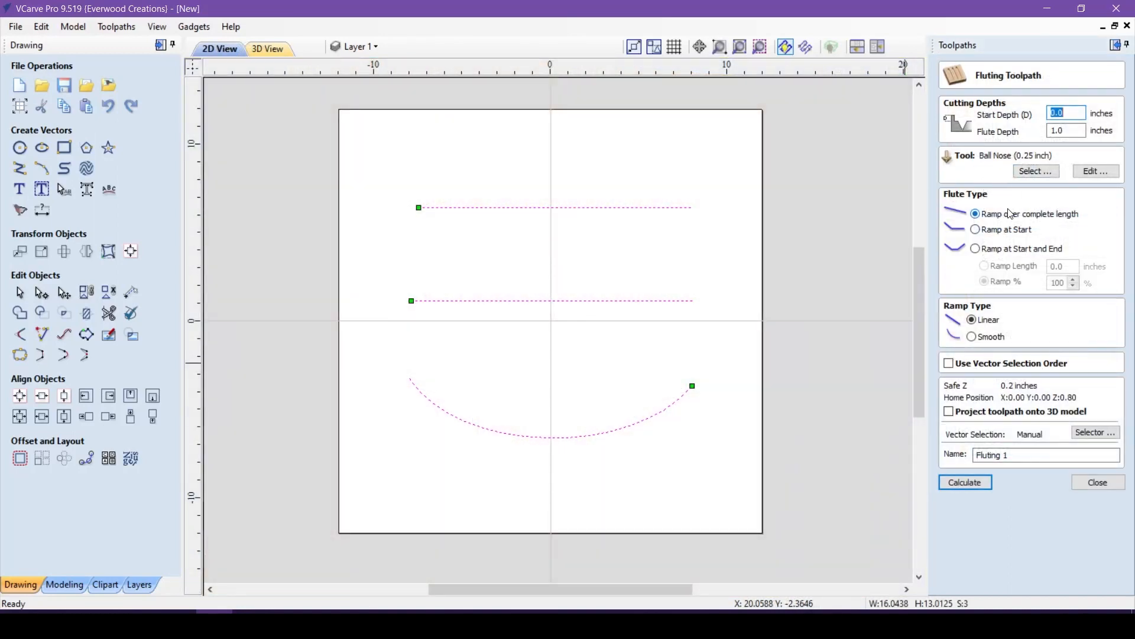
Calculate a fluting toolpath for the two lines and the arc with the 0.25 inch ball nose, simulate it and inspect the flutes
key(Return)
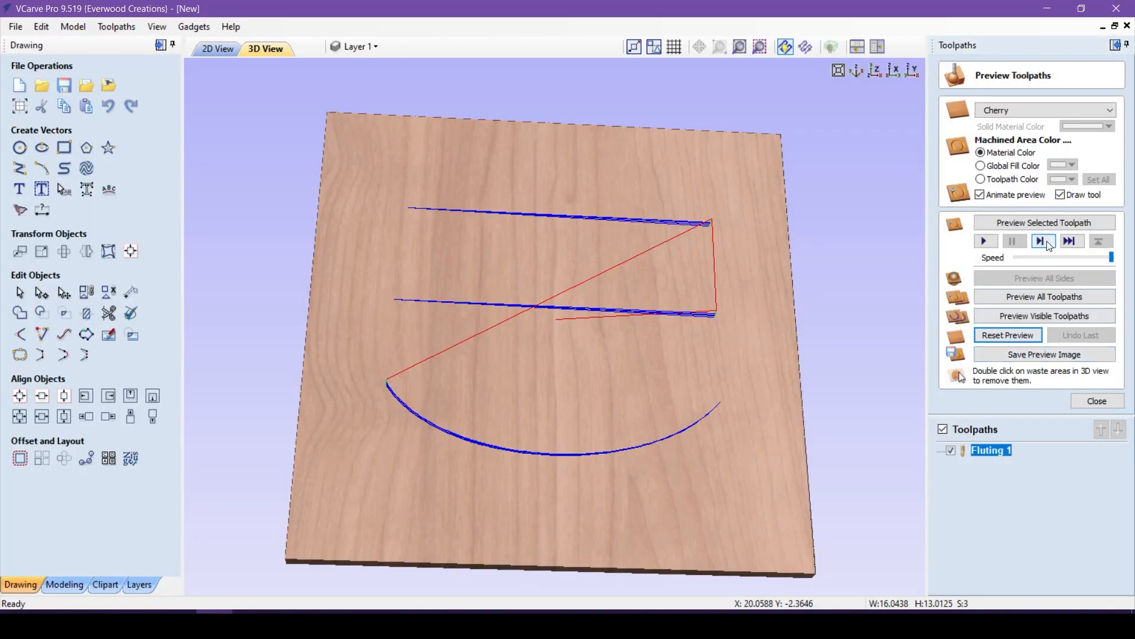
click(1045, 222)
mouse_move(740, 420)
mouse_down()
mouse_move(726, 345)
mouse_move(778, 438)
mouse_move(684, 458)
mouse_move(679, 472)
mouse_move(676, 413)
mouse_move(720, 421)
mouse_up()
scroll(718, 417, up, 4)
drag(659, 456, 736, 391)
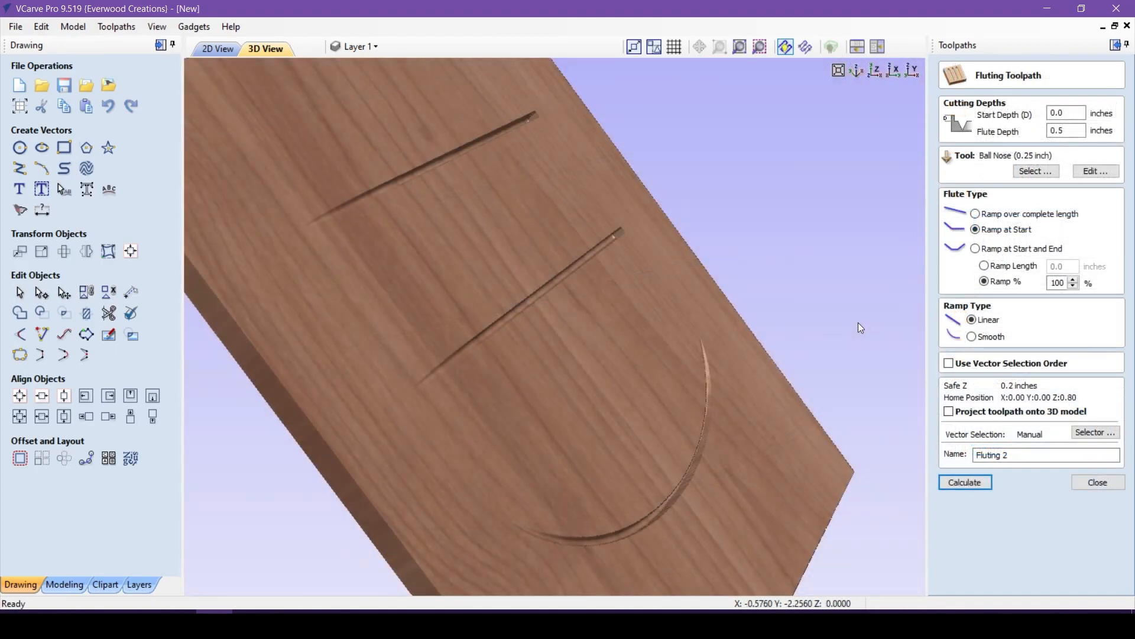
mouse_move(843, 309)
mouse_down()
mouse_move(761, 204)
mouse_move(852, 315)
mouse_up()
drag(435, 204, 613, 340)
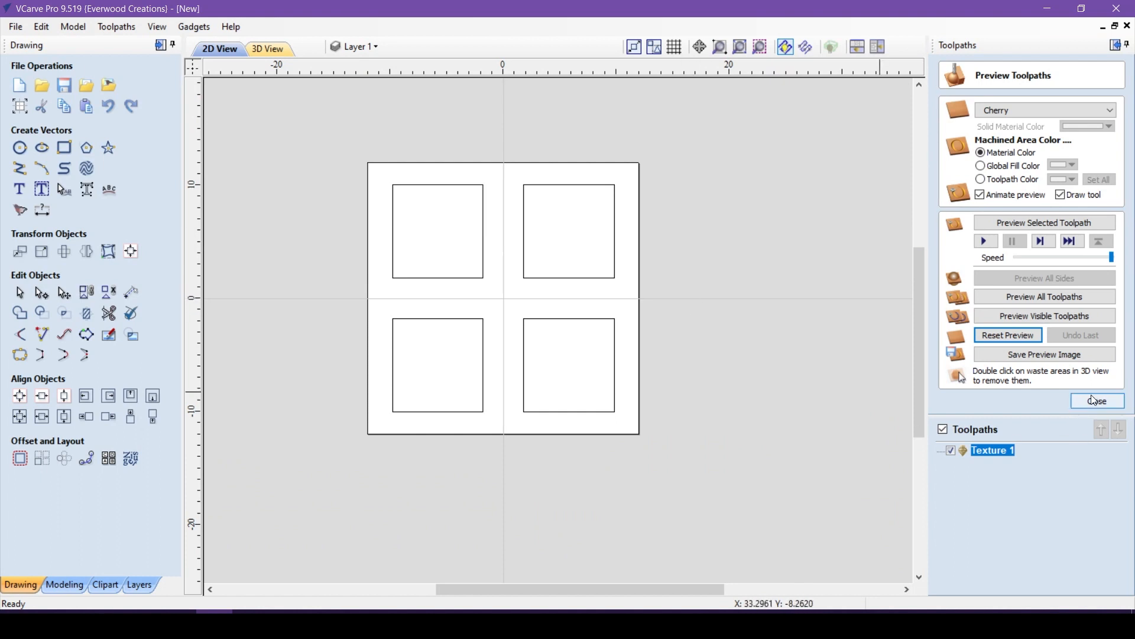
Reopen the Texture 1 toolpath and calculate it for the upper-left square with the 60-degree 0.25 inch V-bit
click(1093, 400)
double_click(999, 335)
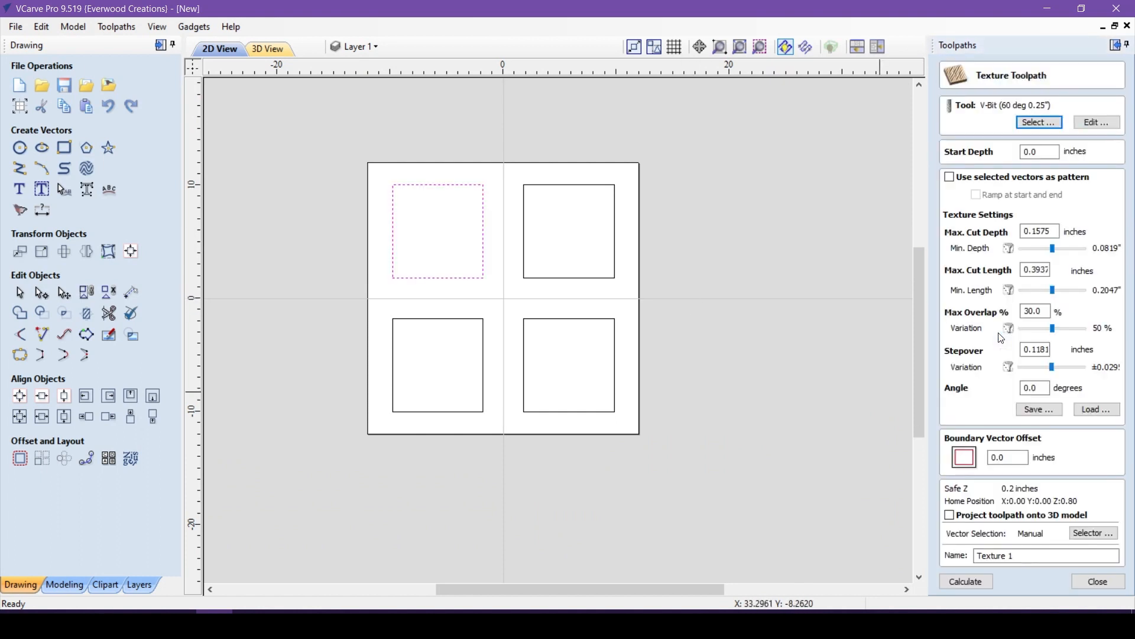
click(963, 582)
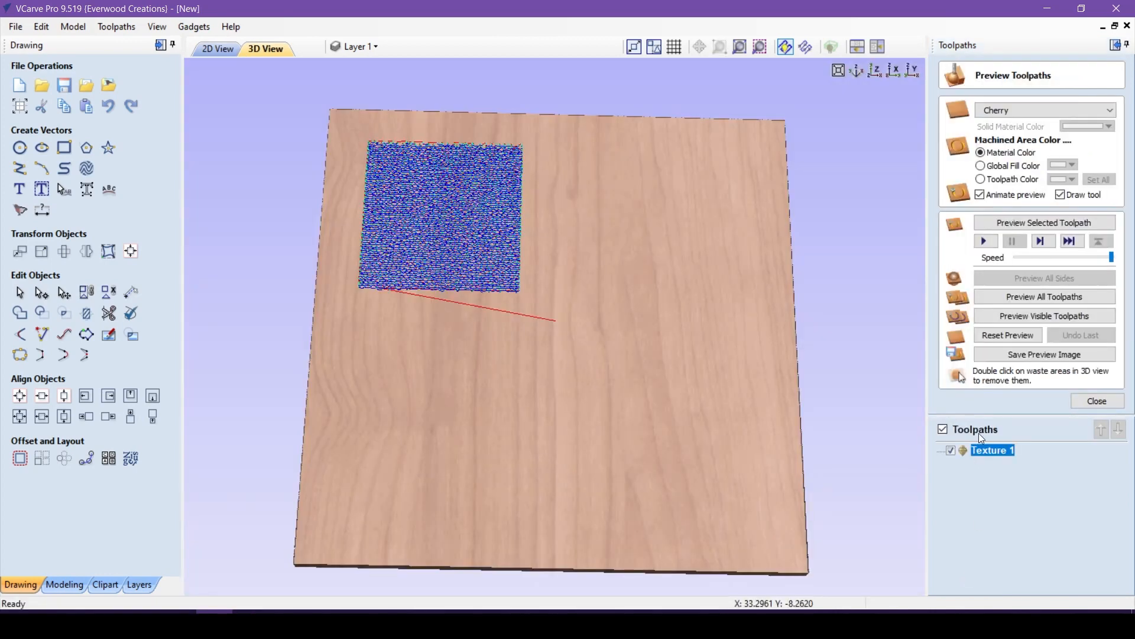
Simulate the texture toolpaths and inspect the four textured squares in 3D
click(1036, 227)
drag(757, 225, 614, 200)
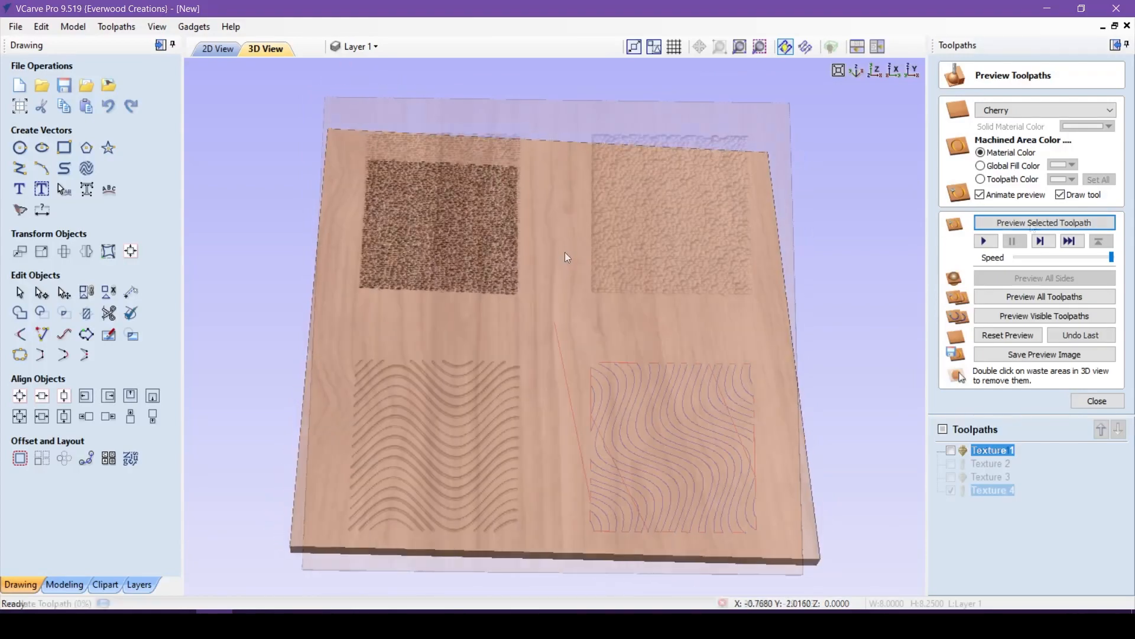
drag(728, 459, 582, 462)
drag(487, 538, 540, 559)
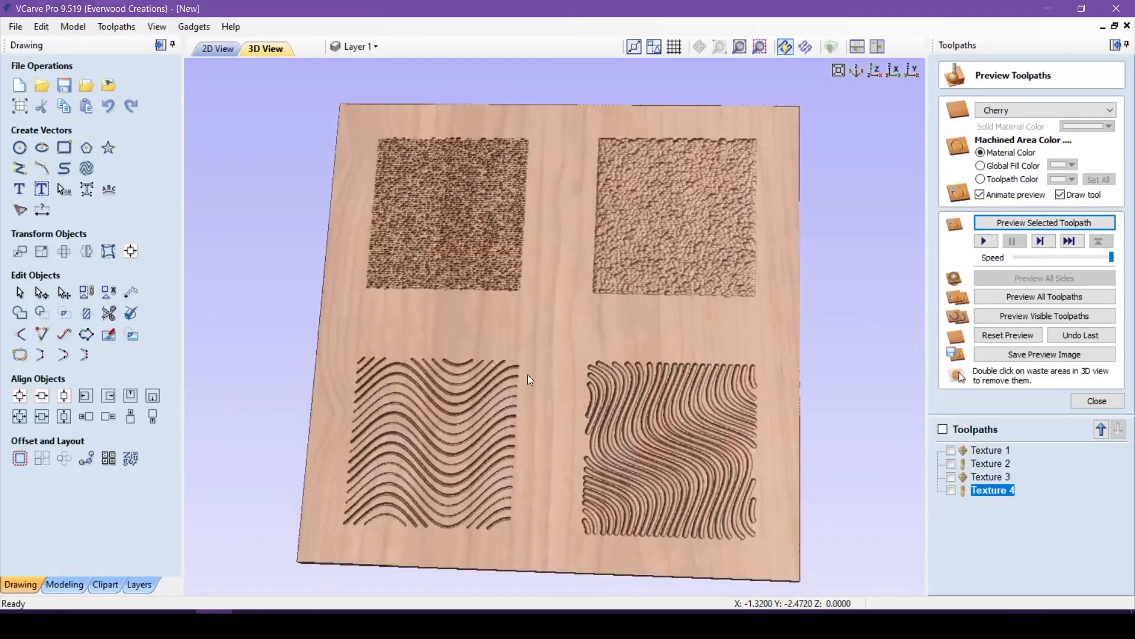
scroll(533, 385, up, 3)
drag(586, 441, 560, 433)
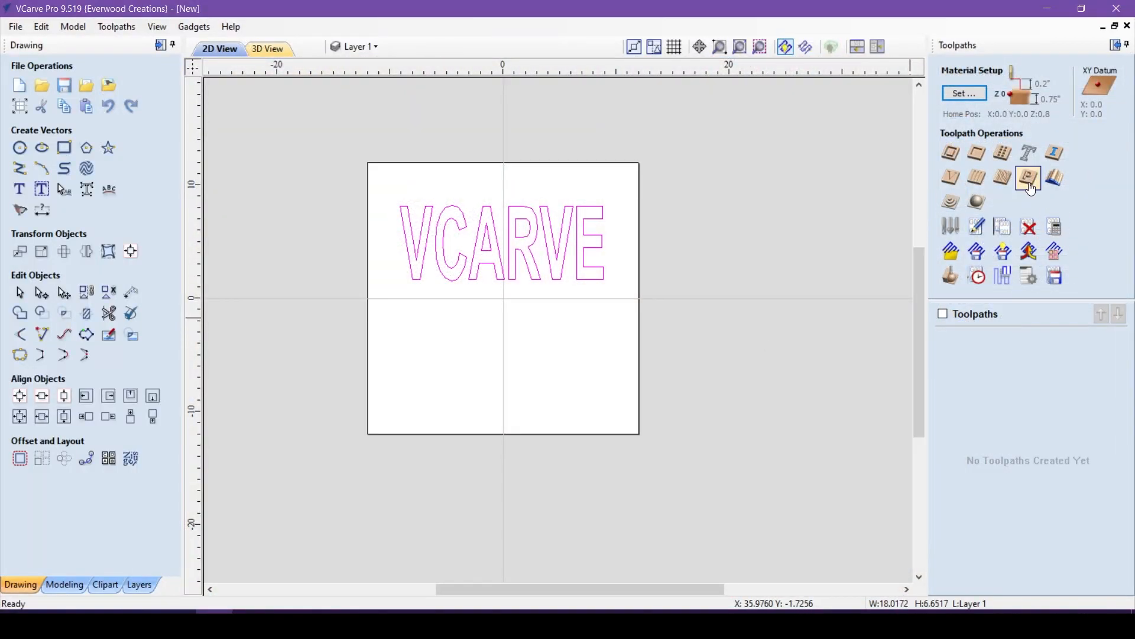
Calculate a prism carving toolpath for the VCARVE lettering and simulate it
click(1029, 178)
click(968, 357)
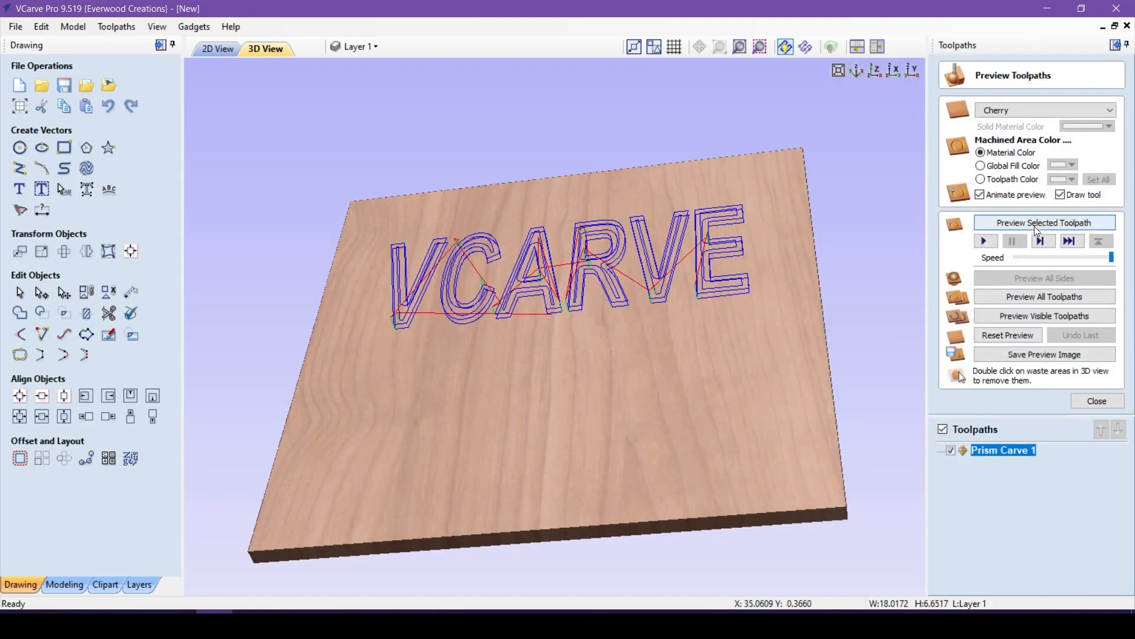
click(1038, 222)
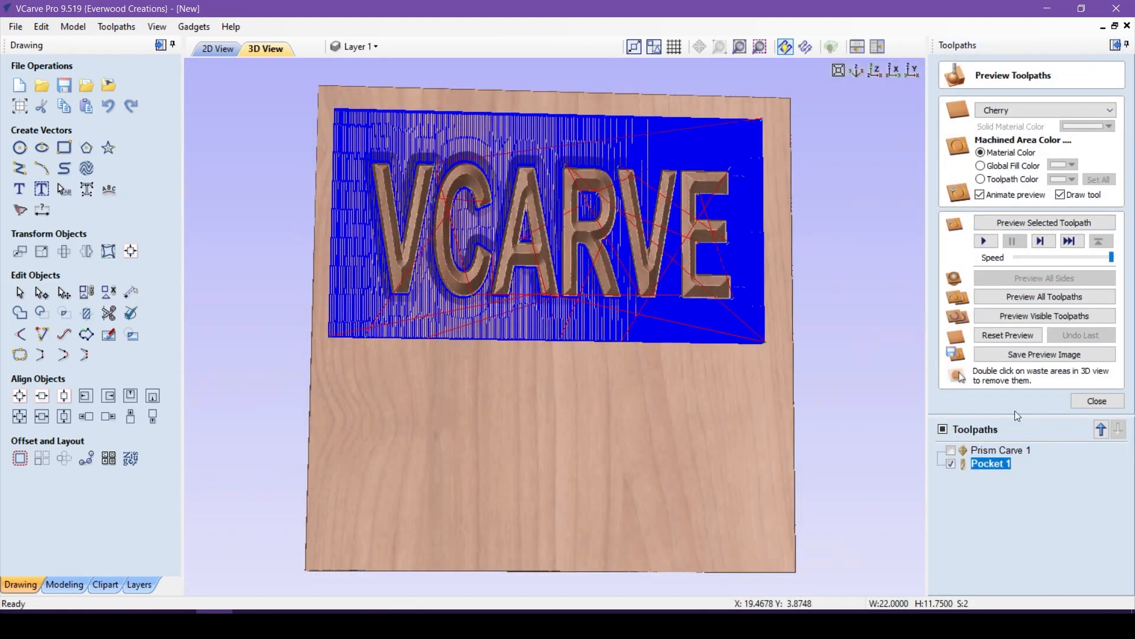
Simulate the Pocket 1 toolpath around the VCARVE lettering and inspect the raised letters in 3D
click(1051, 224)
drag(686, 427, 651, 248)
scroll(651, 247, up, 4)
drag(782, 266, 565, 388)
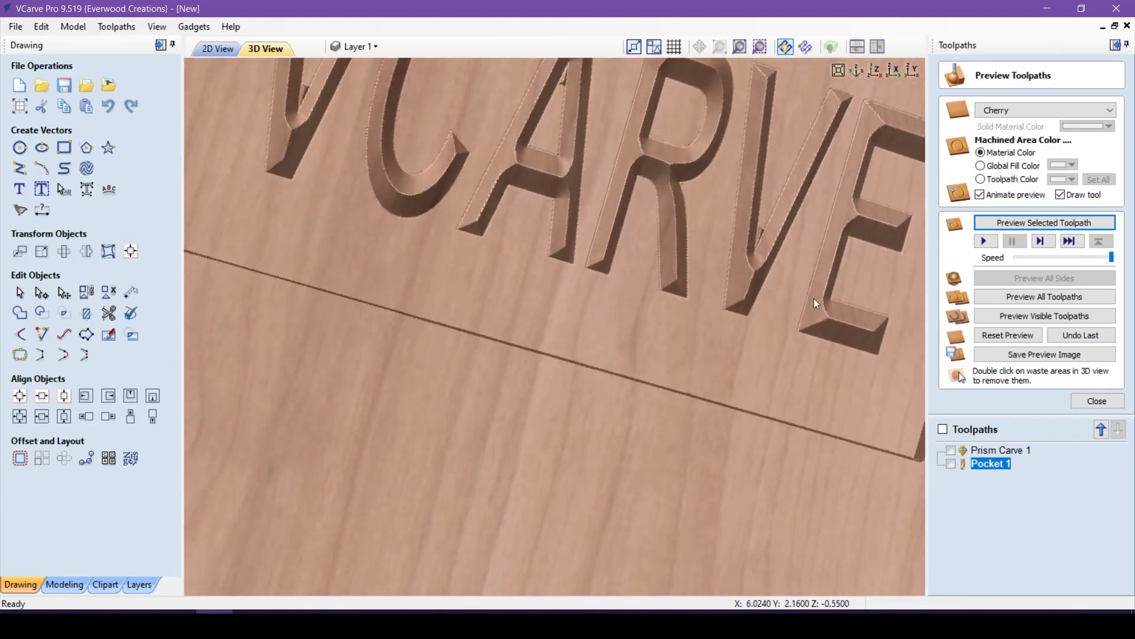
drag(814, 298, 655, 243)
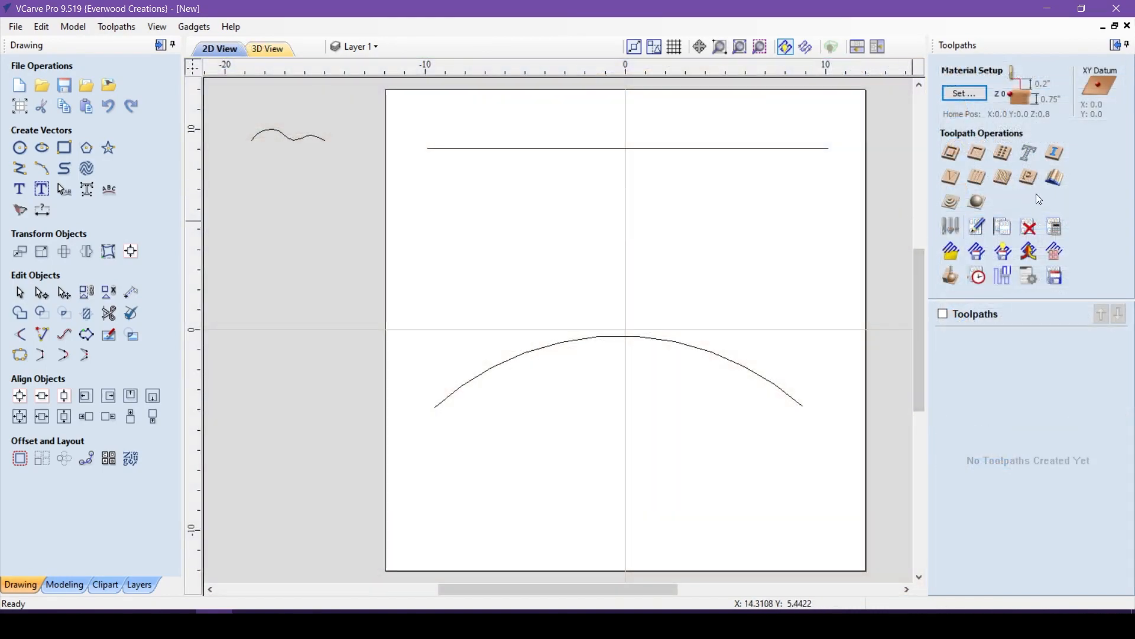
Calculate and simulate a moulding toolpath with the straight line as drive rail and the wavy profile, using the 0.125 inch ball nose
click(1054, 177)
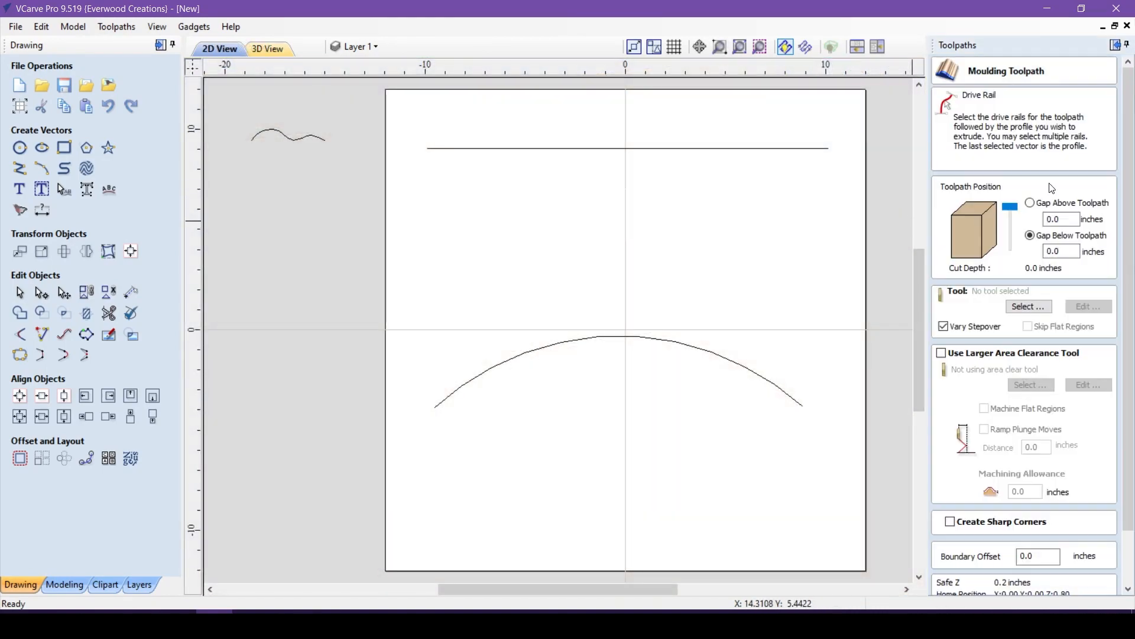
click(635, 151)
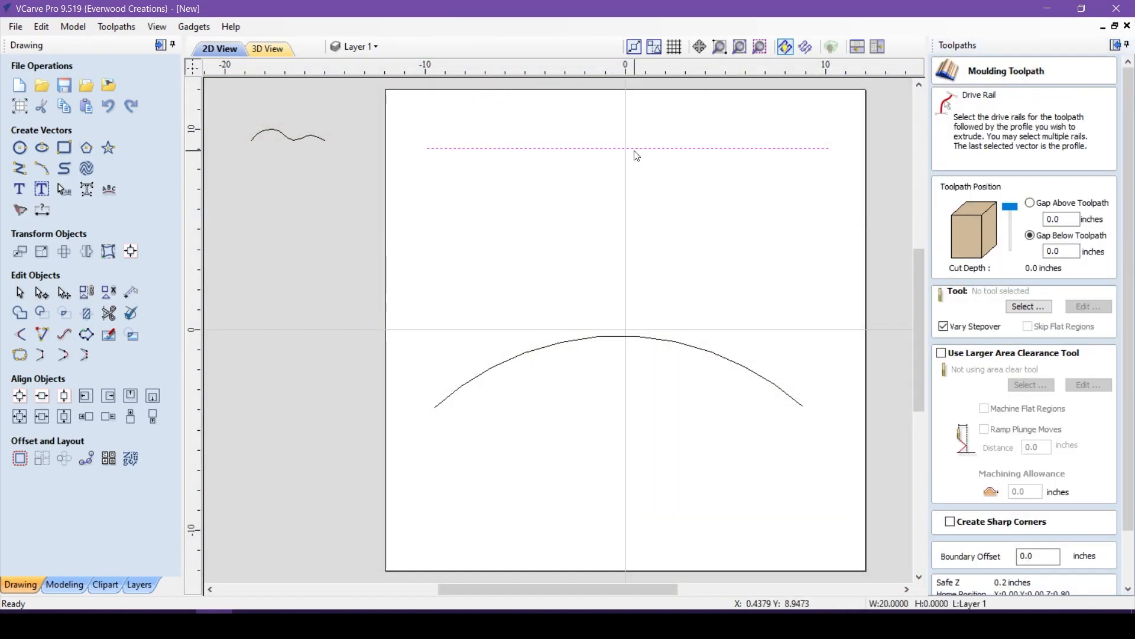
shift+click(288, 139)
scroll(1042, 268, down, 2)
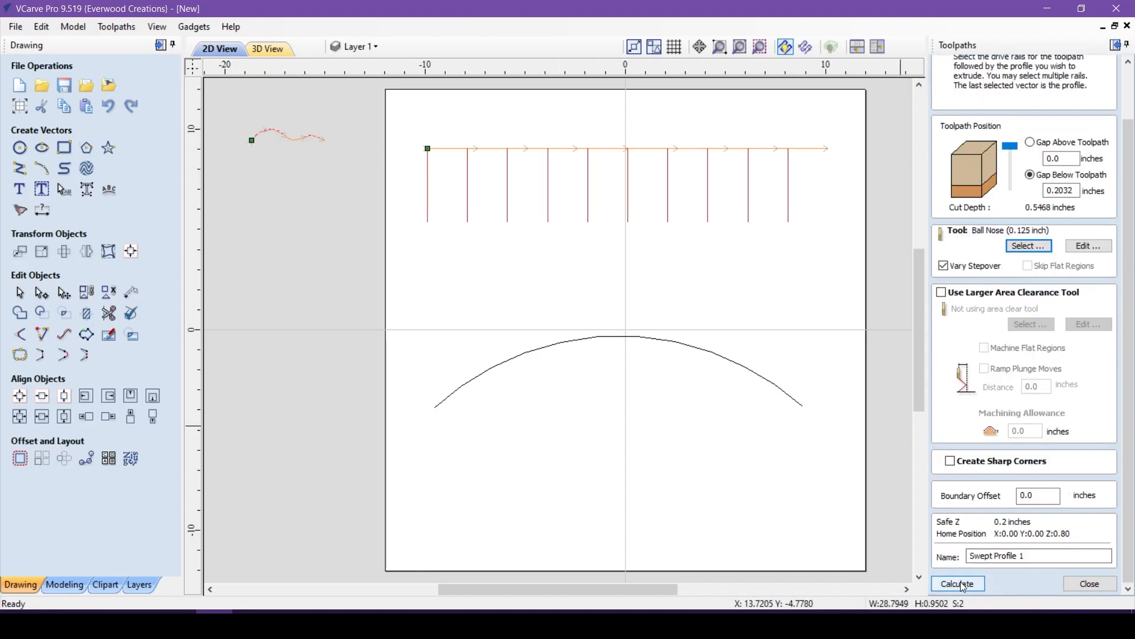
click(960, 583)
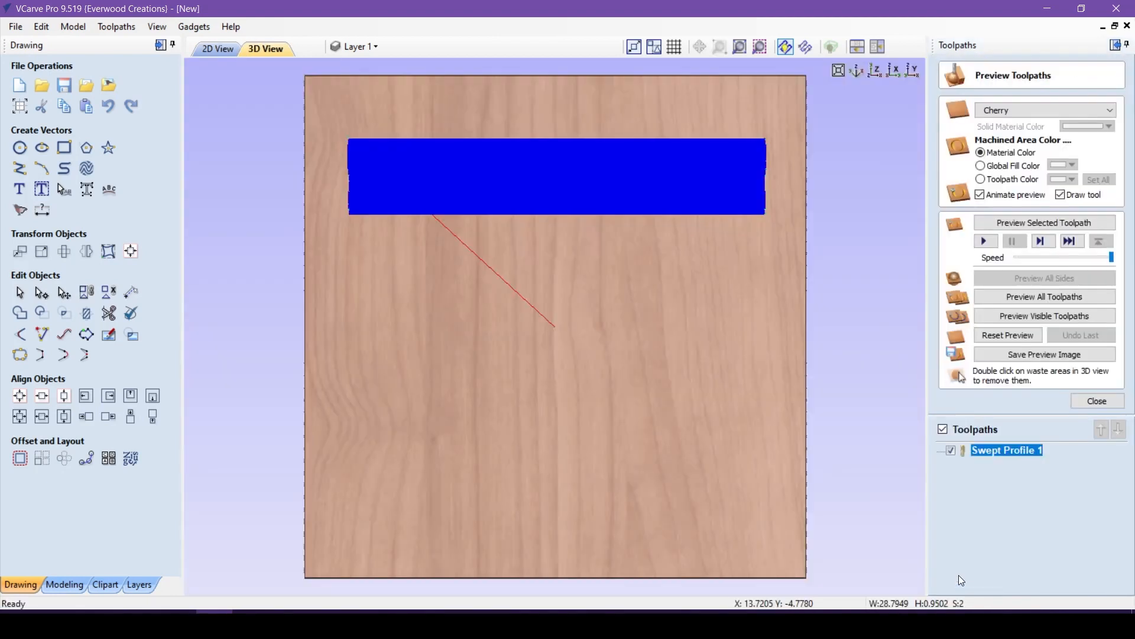
click(1043, 220)
drag(512, 342, 609, 346)
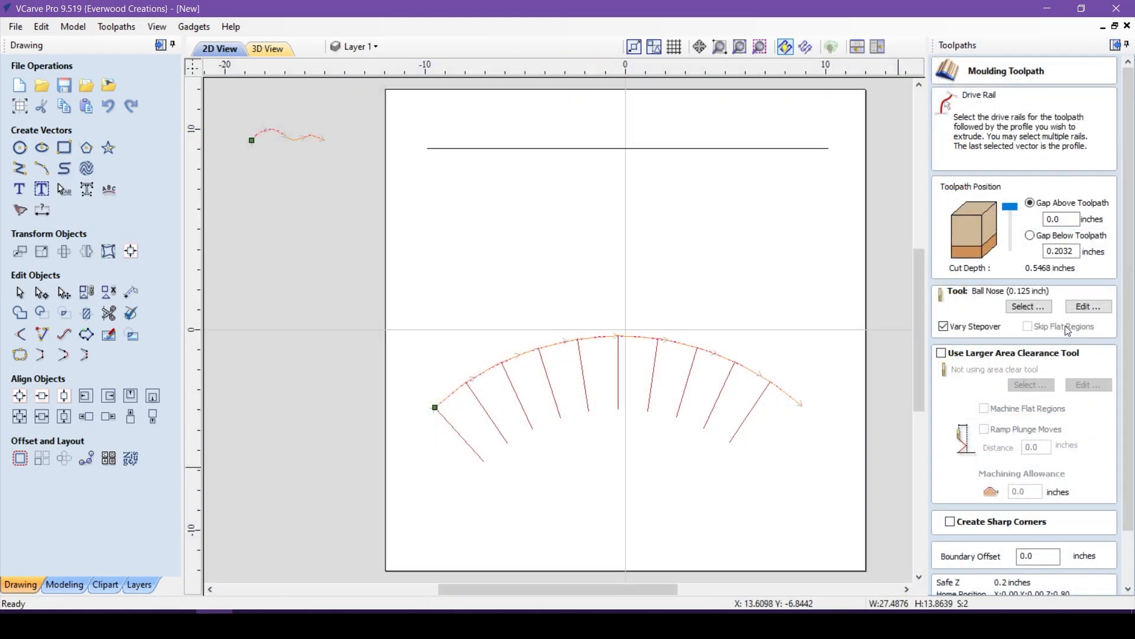
Calculate the moulding toolpath sweeping the wavy profile along the arc, simulate it and inspect the curved moulding in 3D
scroll(1068, 330, down, 2)
click(962, 585)
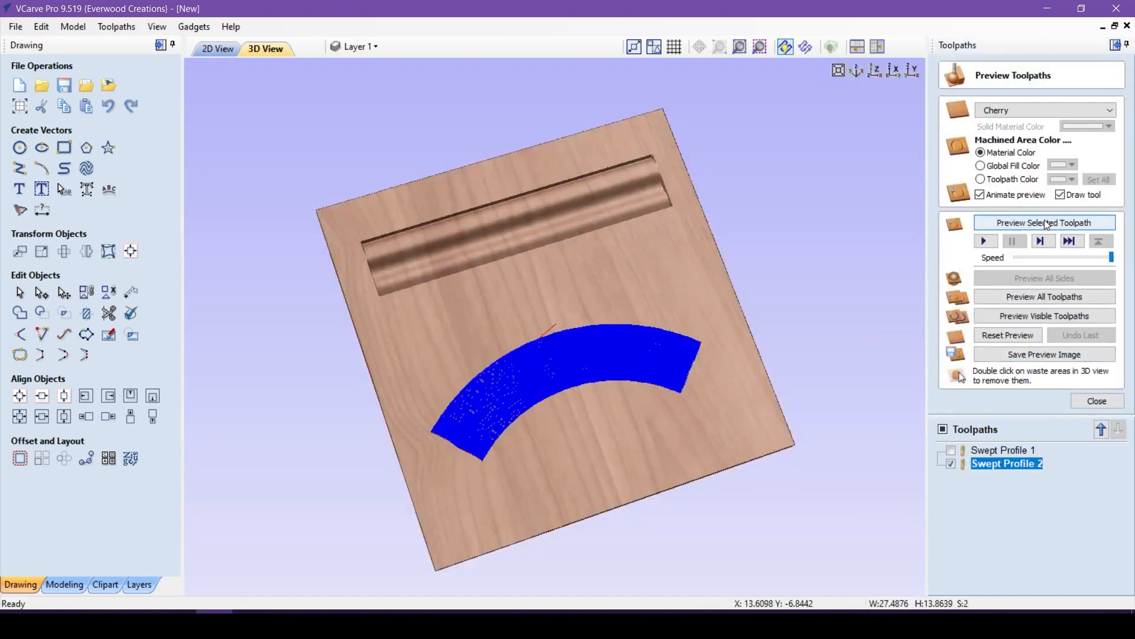
click(1044, 222)
scroll(508, 473, up, 5)
drag(554, 504, 804, 296)
drag(497, 443, 297, 434)
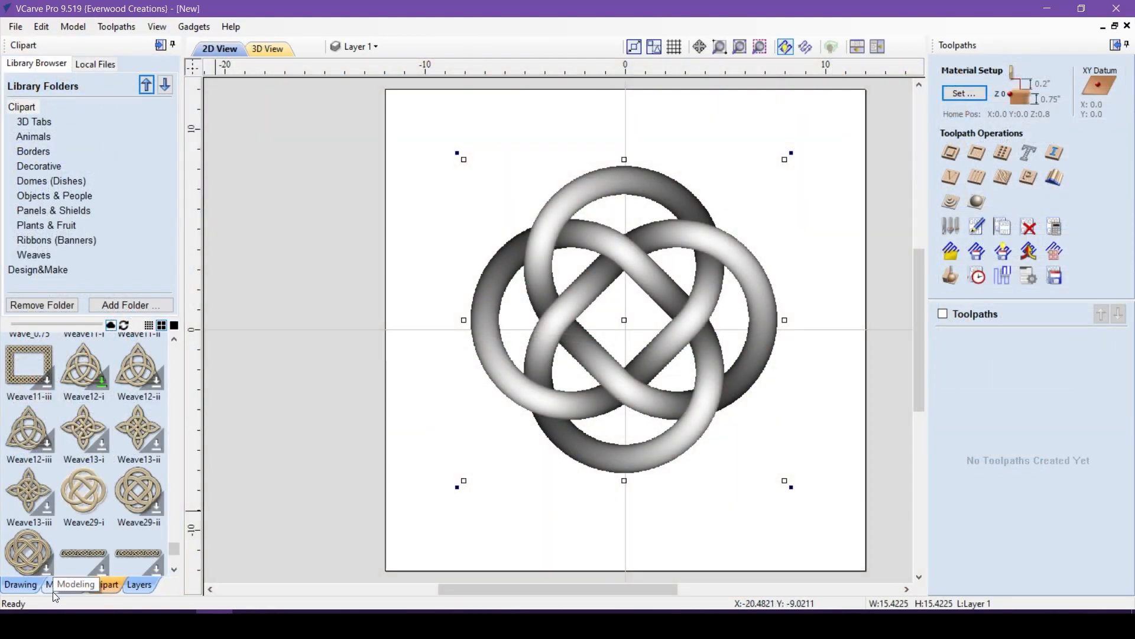
Select the Weave29-i component and calculate a Z-level Raster X roughing toolpath within the model boundary, 0.04 inch allowance, 0.25 inch end mill
click(53, 590)
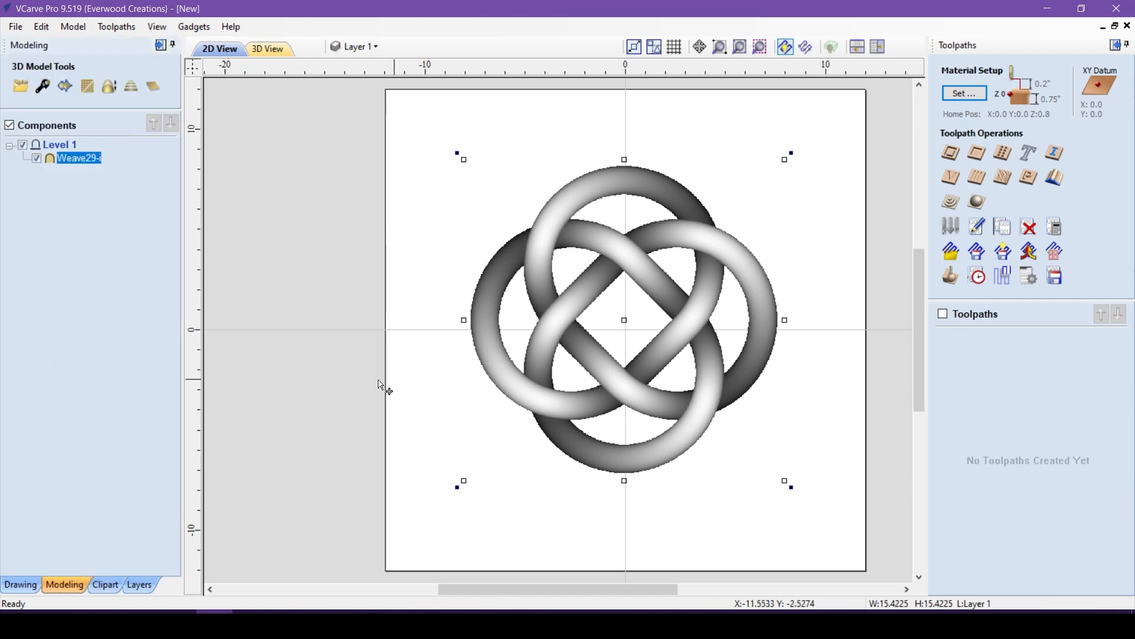
click(298, 350)
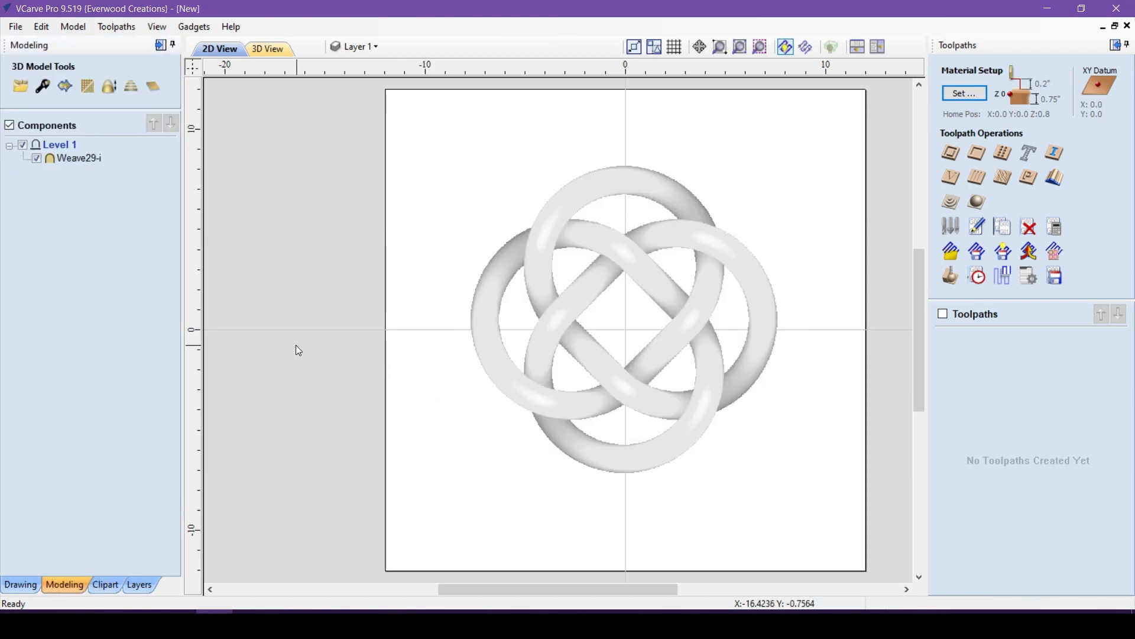
click(550, 334)
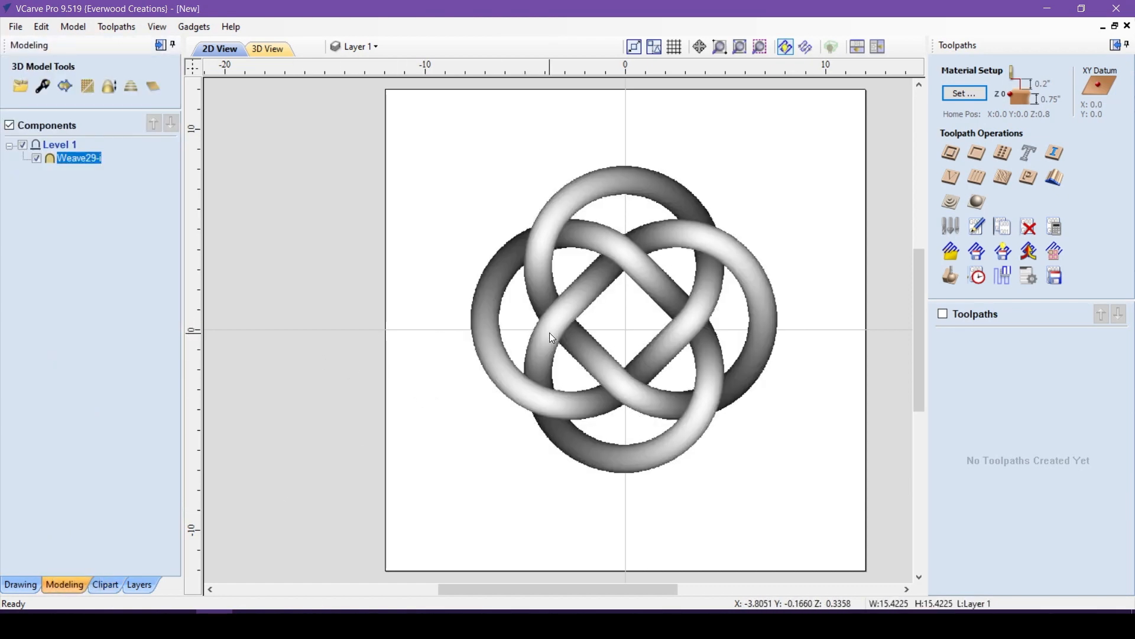
click(957, 207)
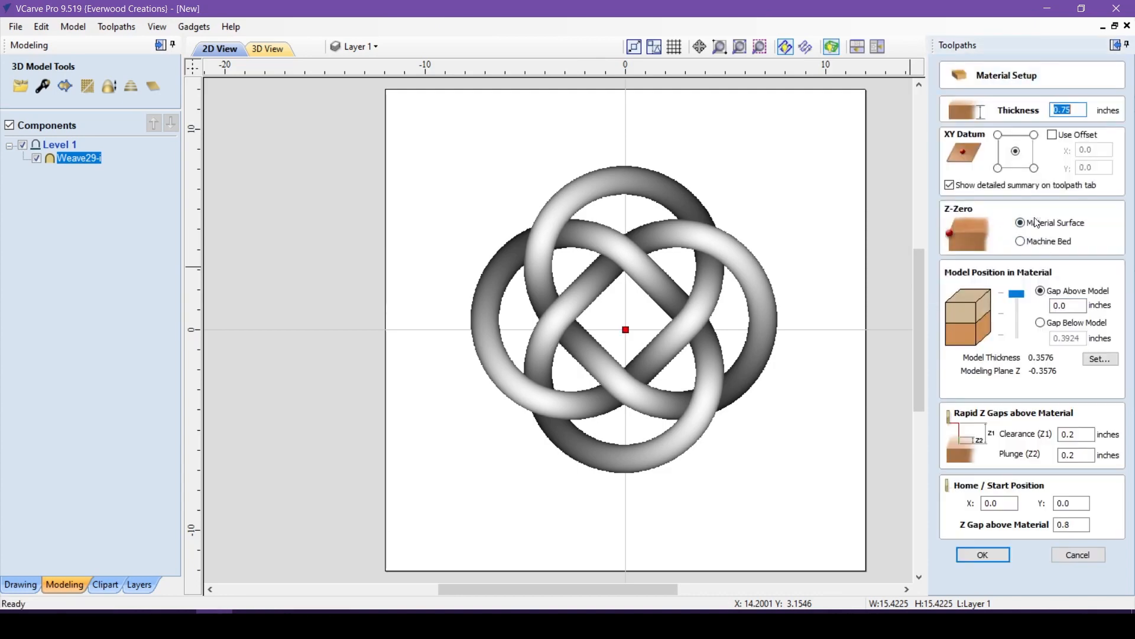
click(973, 554)
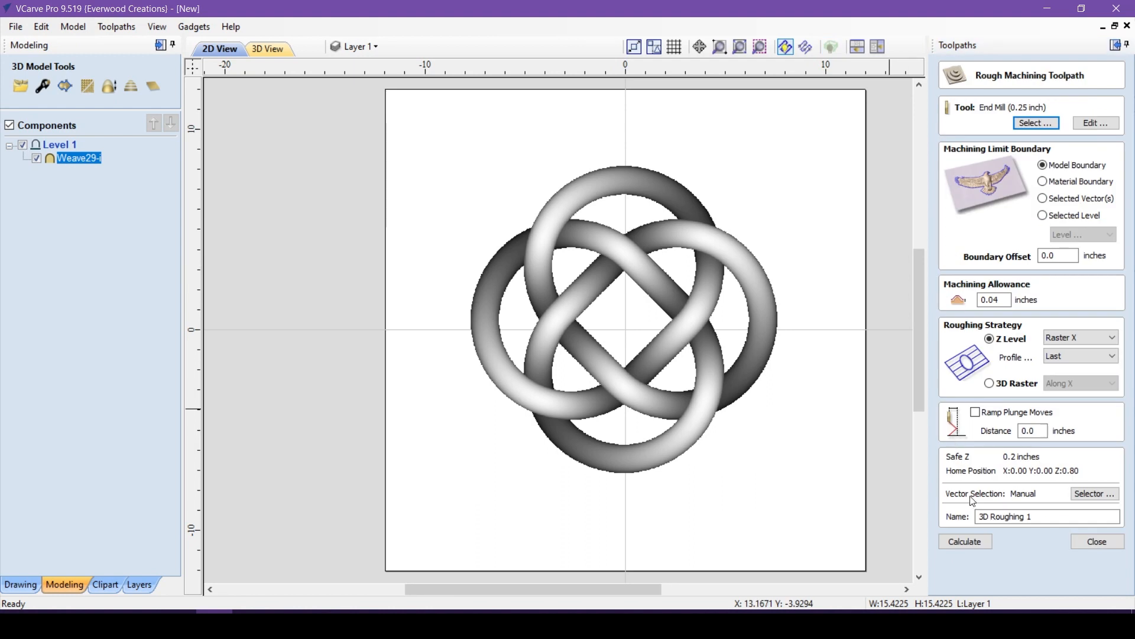
click(966, 540)
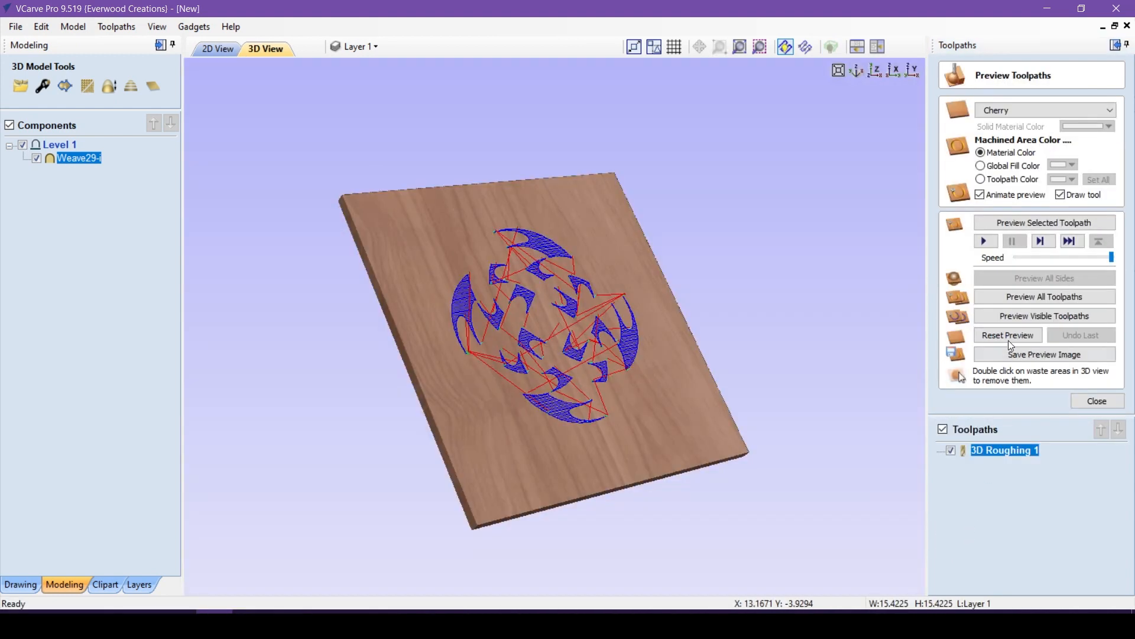
Simulate the 3D roughing toolpath and inspect the rough cuts around the weave in 3D
click(1045, 223)
drag(665, 369, 537, 470)
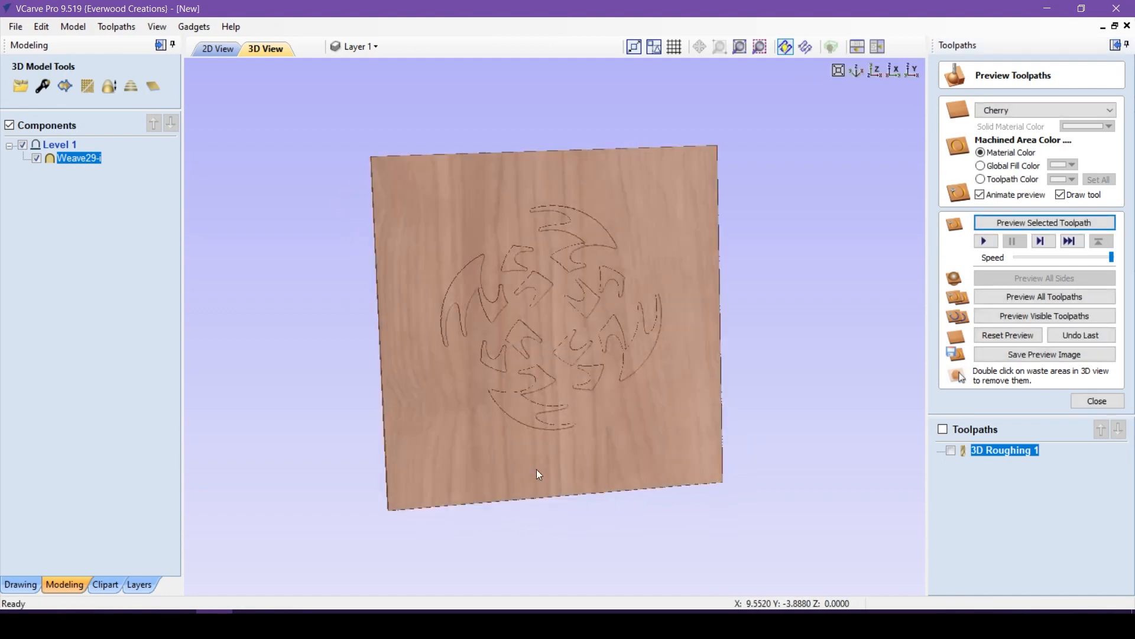
drag(708, 462, 566, 187)
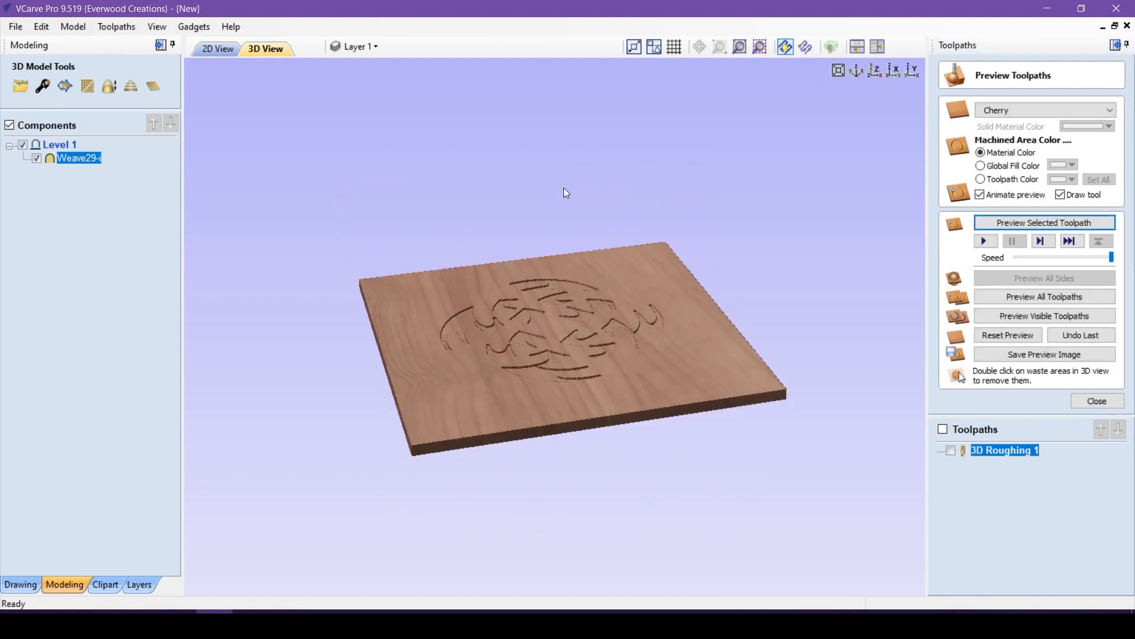
drag(583, 335, 653, 400)
scroll(649, 378, up, 3)
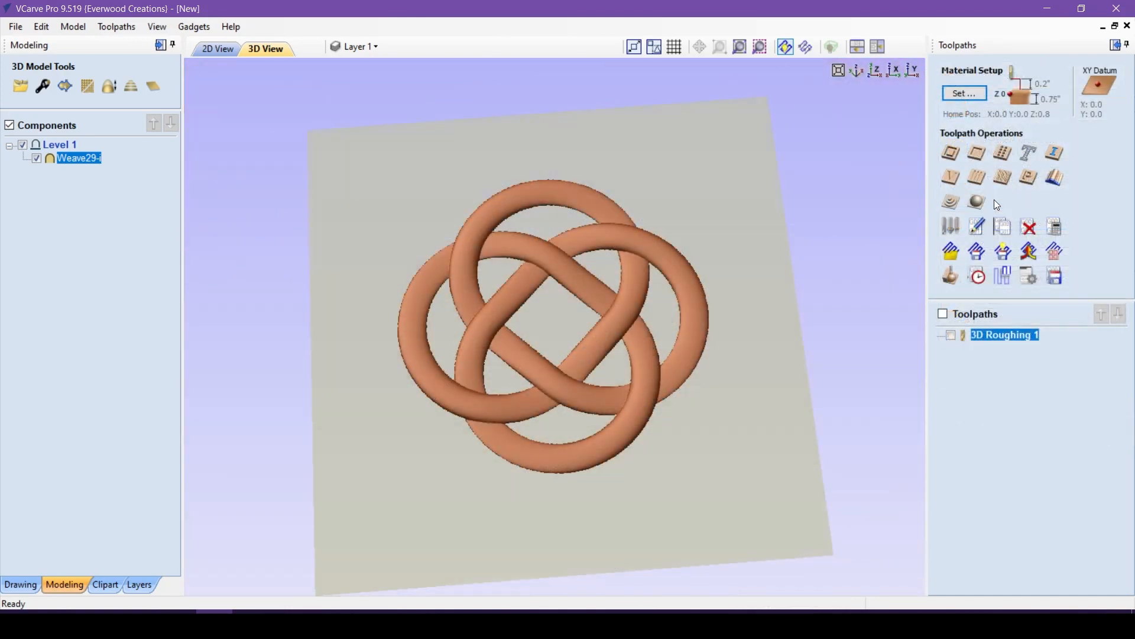
Calculate a finish machining toolpath for the weave with the 0.125 inch ball nose, model boundary and offset climb strategy
click(977, 203)
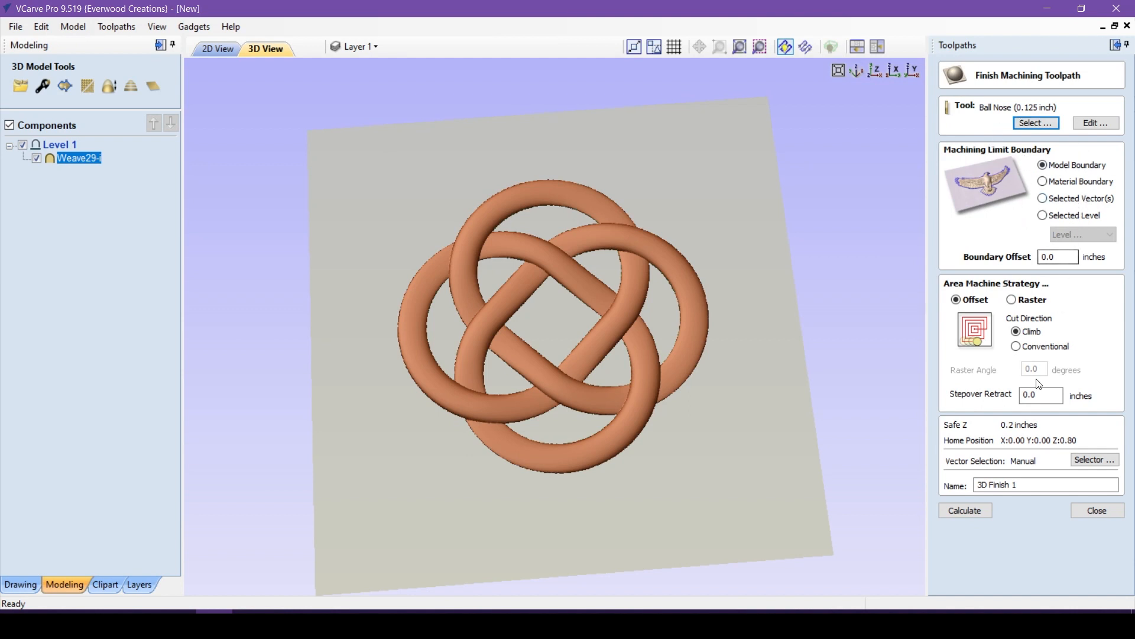
click(966, 511)
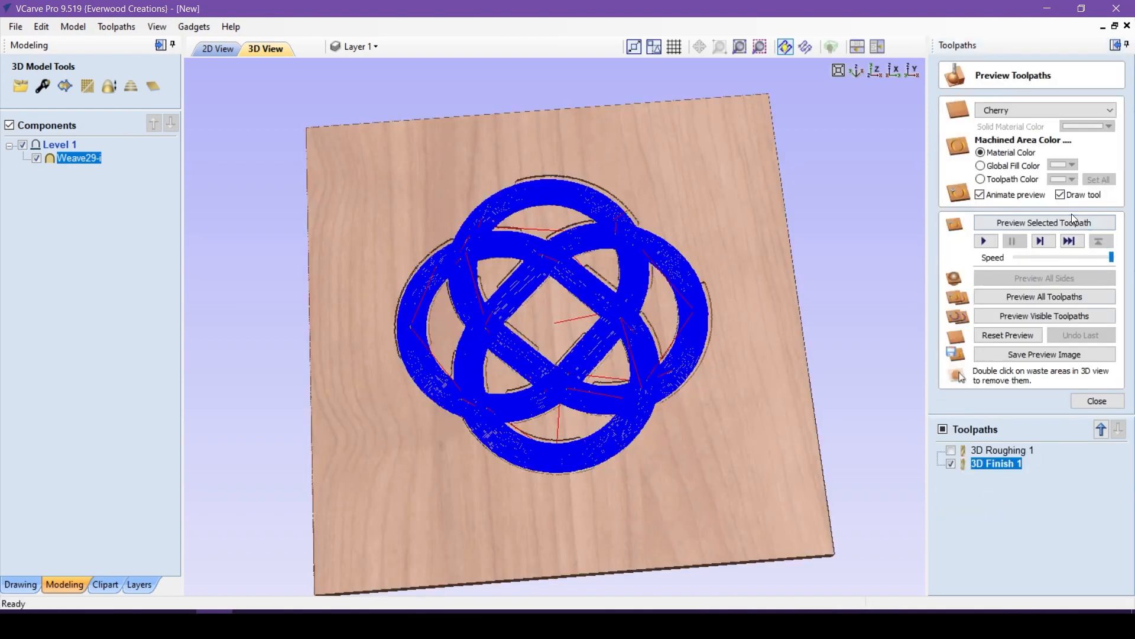
Simulate the weave's 3D finish toolpath in cherry and inspect the smoothed carving from several angles
click(1066, 223)
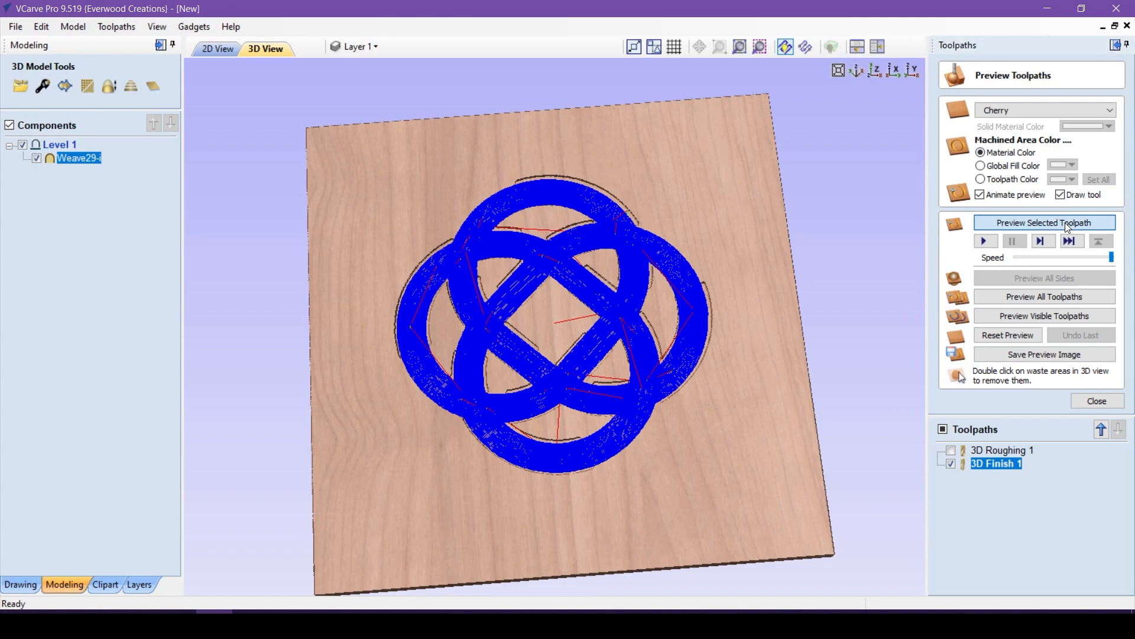
drag(556, 449, 587, 382)
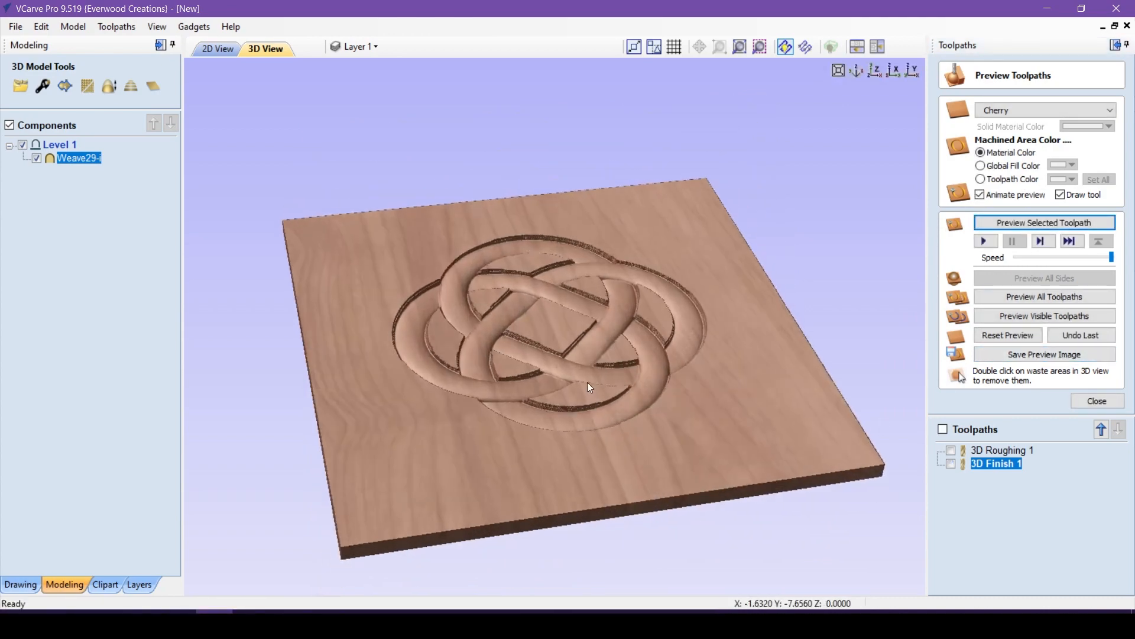
scroll(585, 383, up, 5)
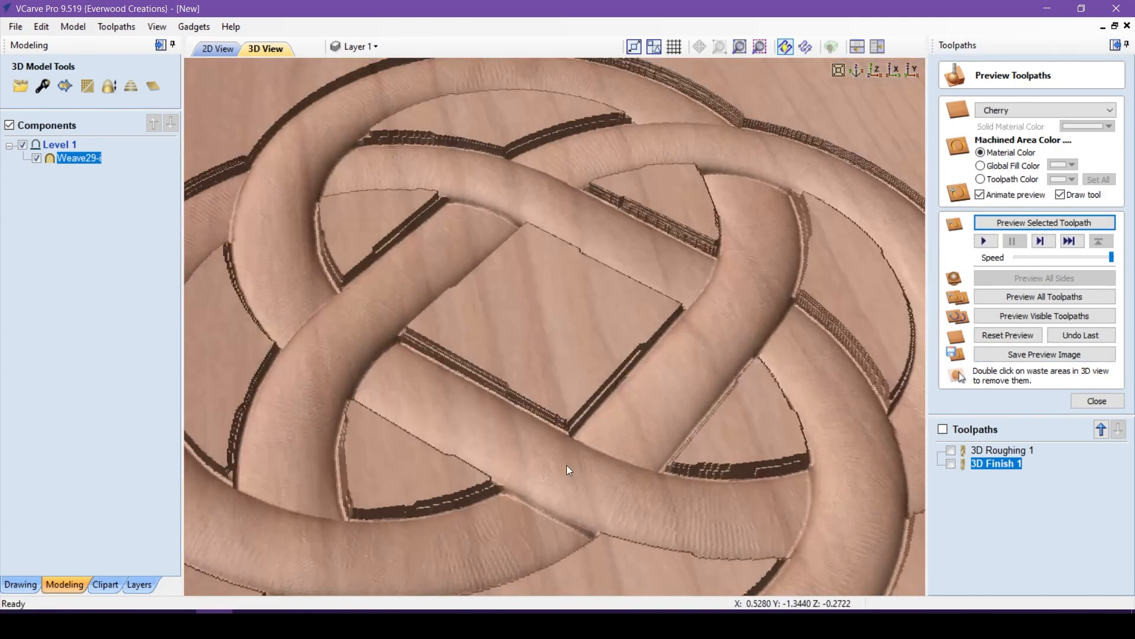
drag(566, 465, 549, 431)
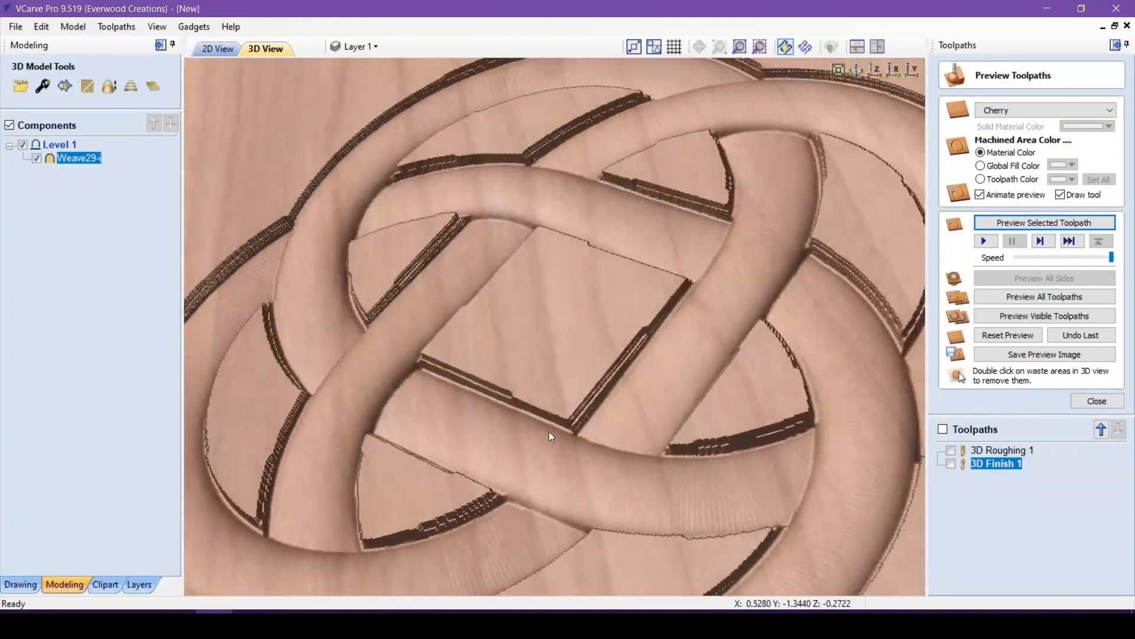
scroll(556, 424, down, 5)
drag(656, 439, 705, 580)
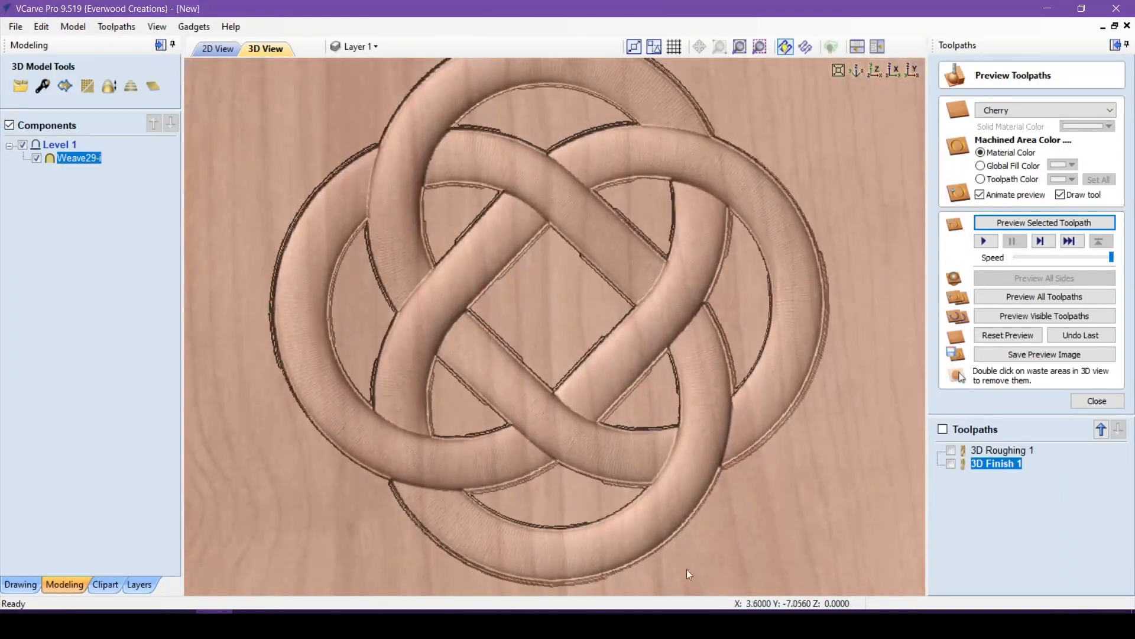
drag(427, 519, 537, 501)
drag(502, 341, 335, 369)
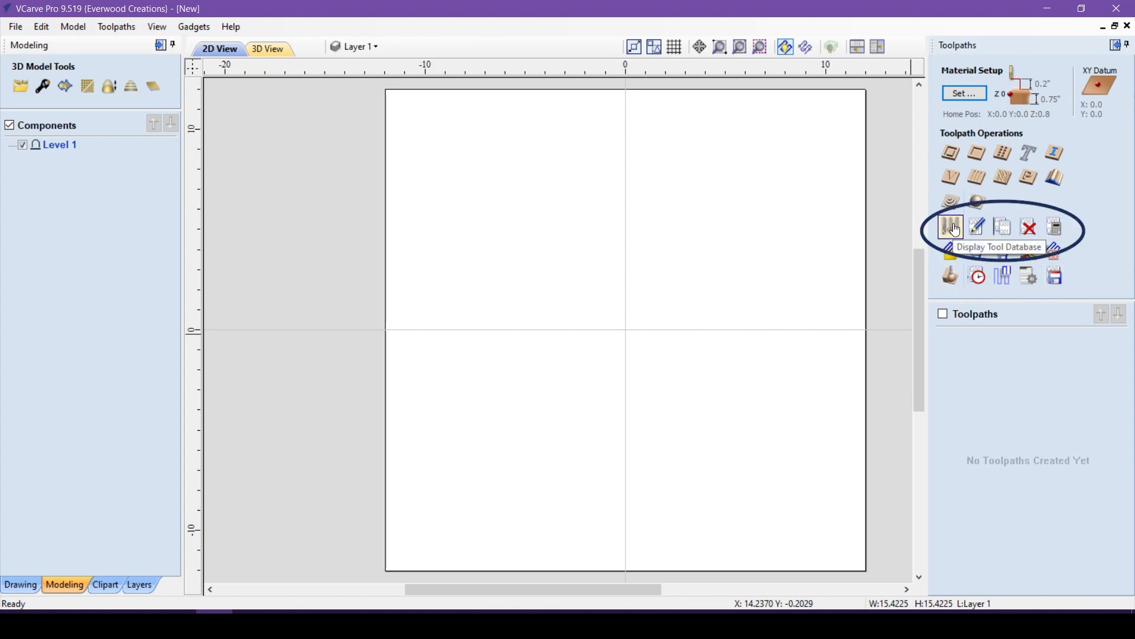
Bring up the drawing tools and open the tool database
click(30, 585)
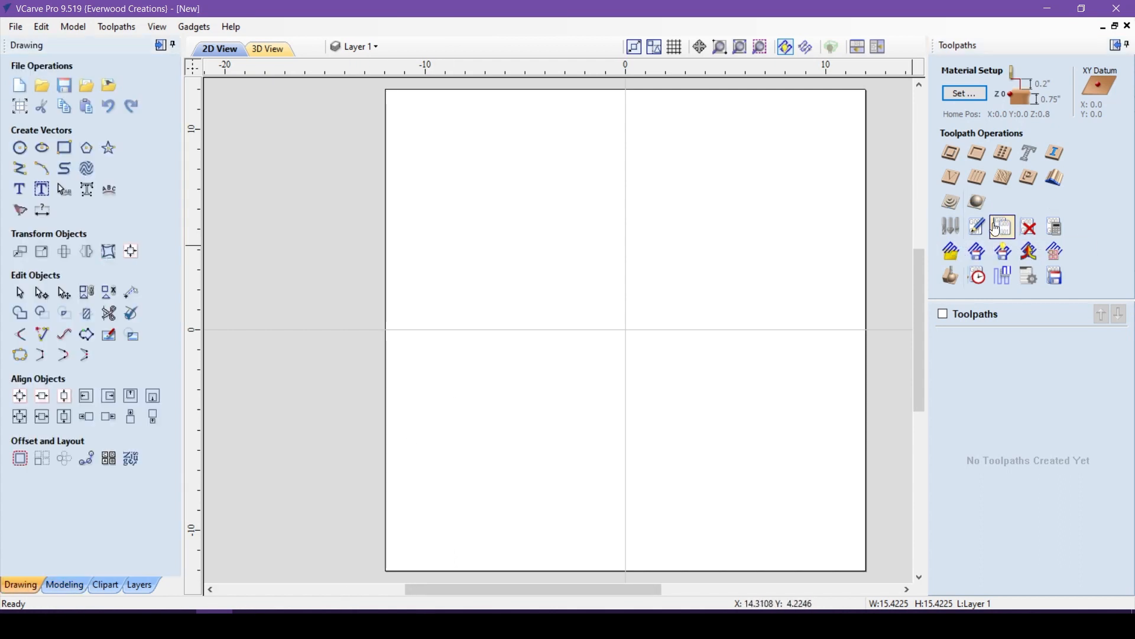
click(953, 227)
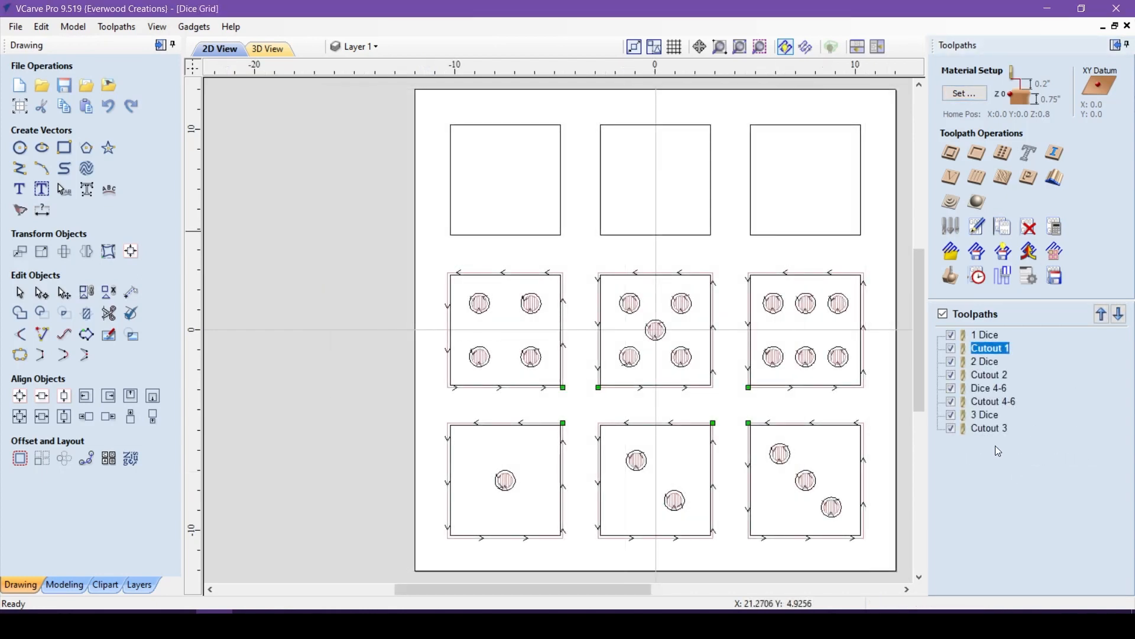
Open the 1 Dice pocket toolpath for editing, review its depth, tool and clearance settings, and close it without recalculating
click(991, 335)
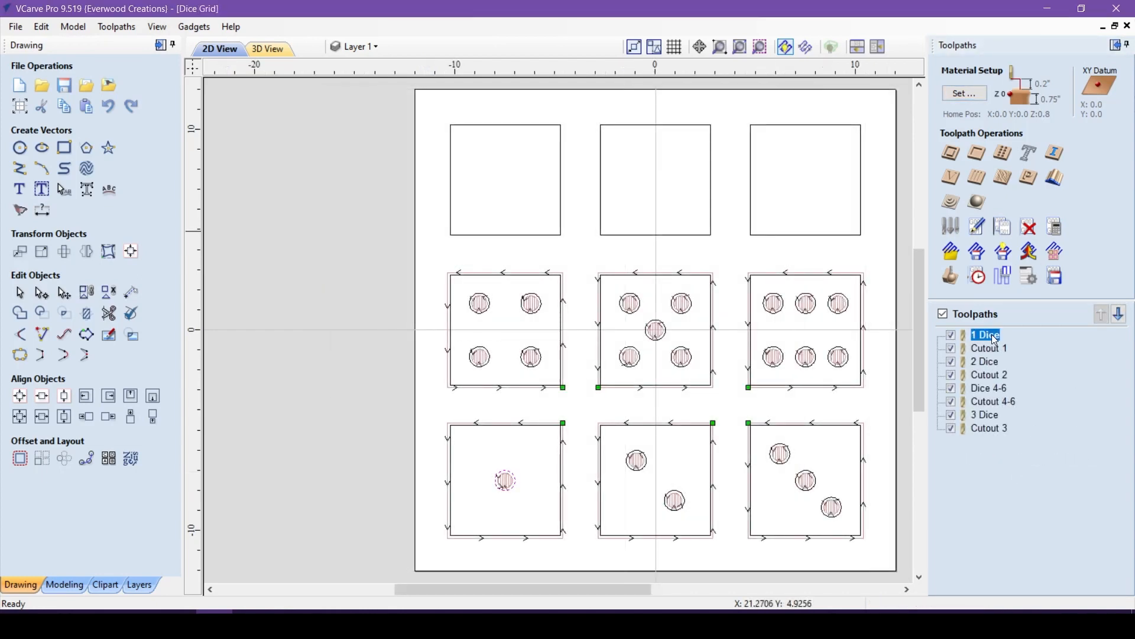
click(978, 228)
scroll(1029, 421, down, 1)
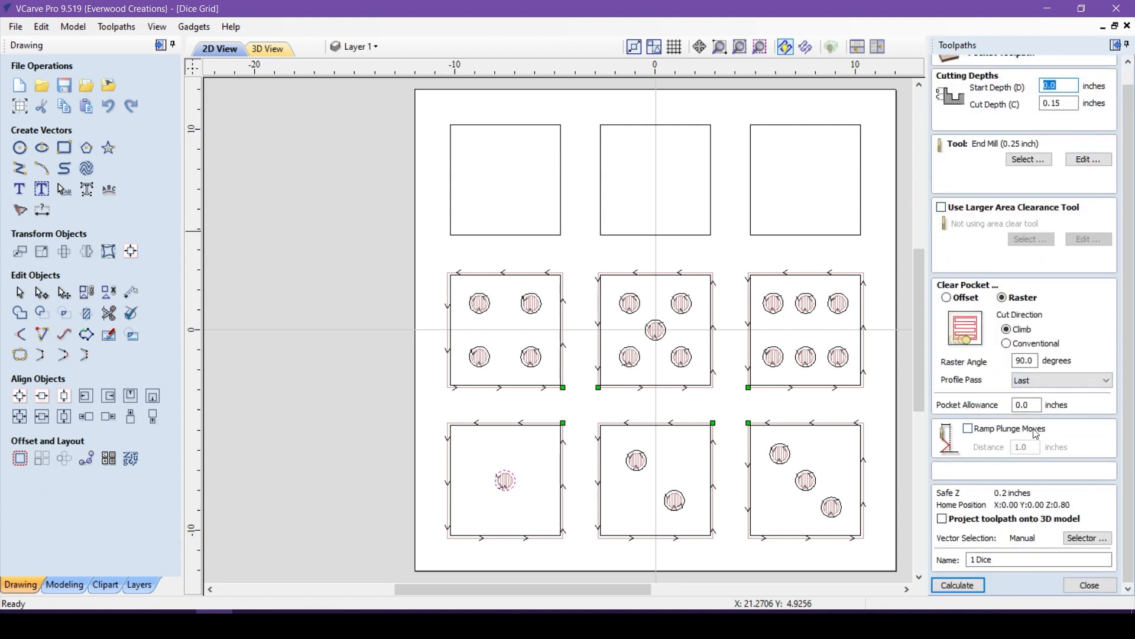
click(1070, 585)
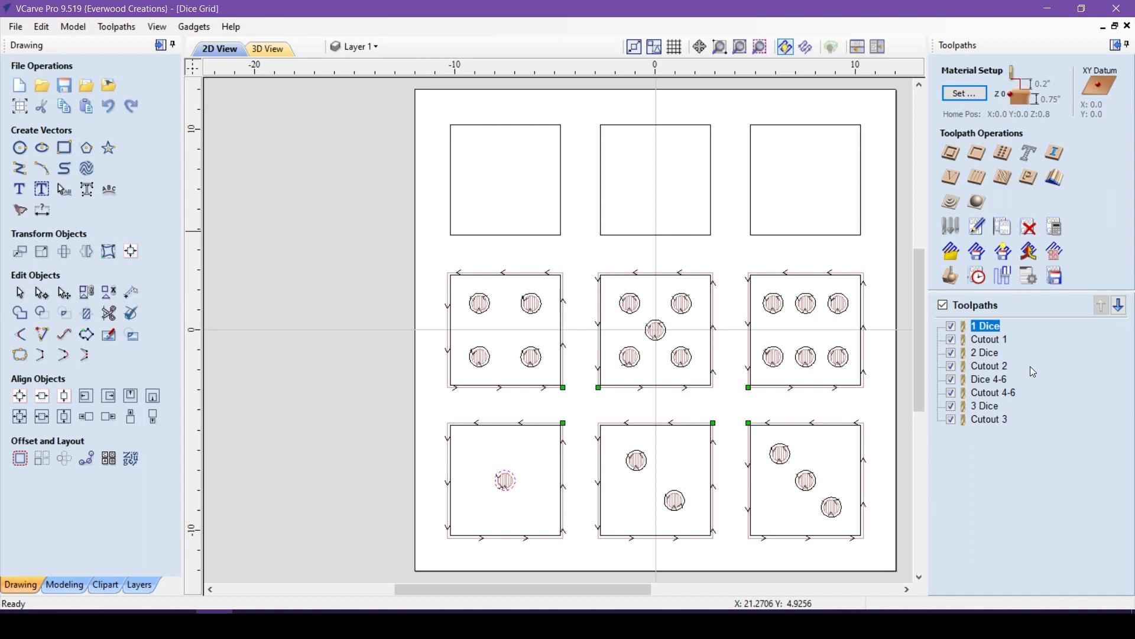
double_click(988, 327)
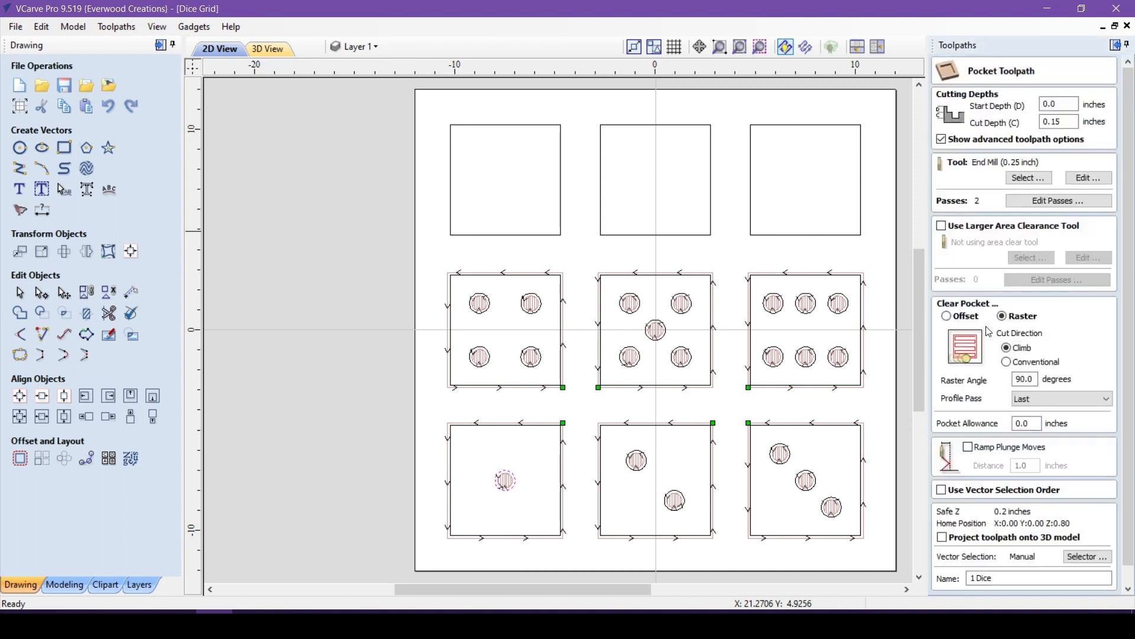
scroll(1040, 492, down, 1)
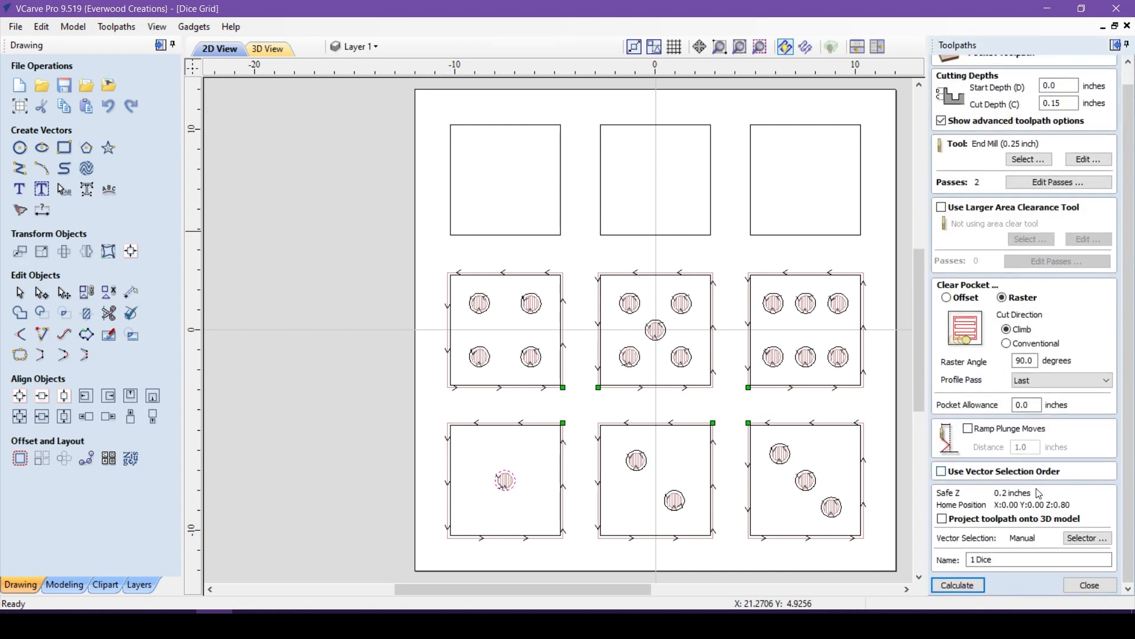
click(1089, 584)
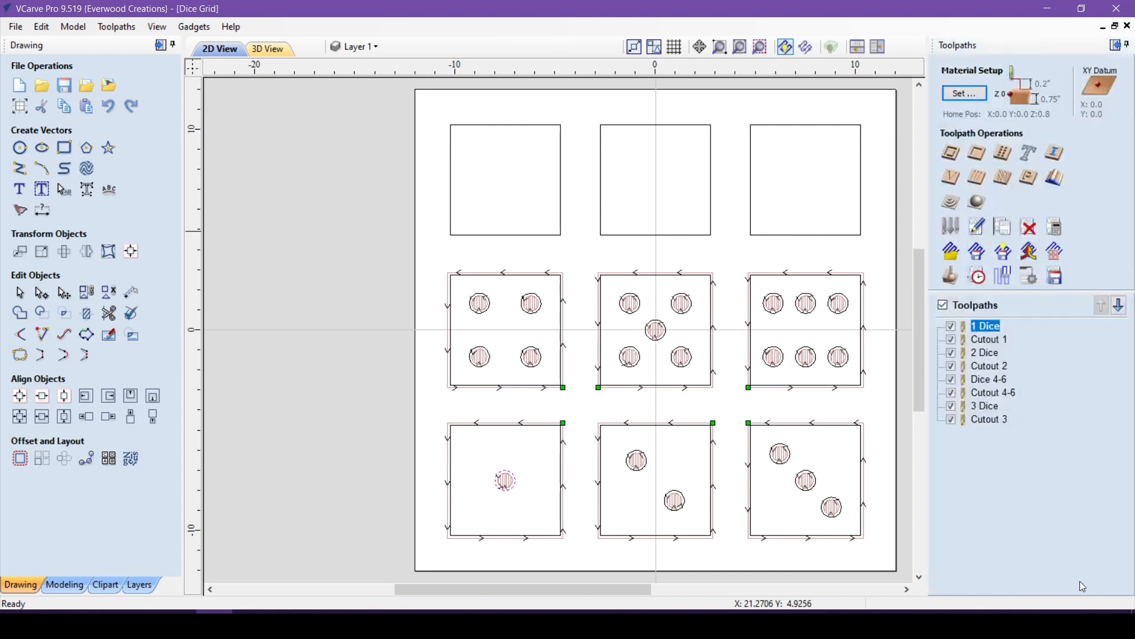
Duplicate the 1 Dice toolpath, then delete the copy
click(1008, 233)
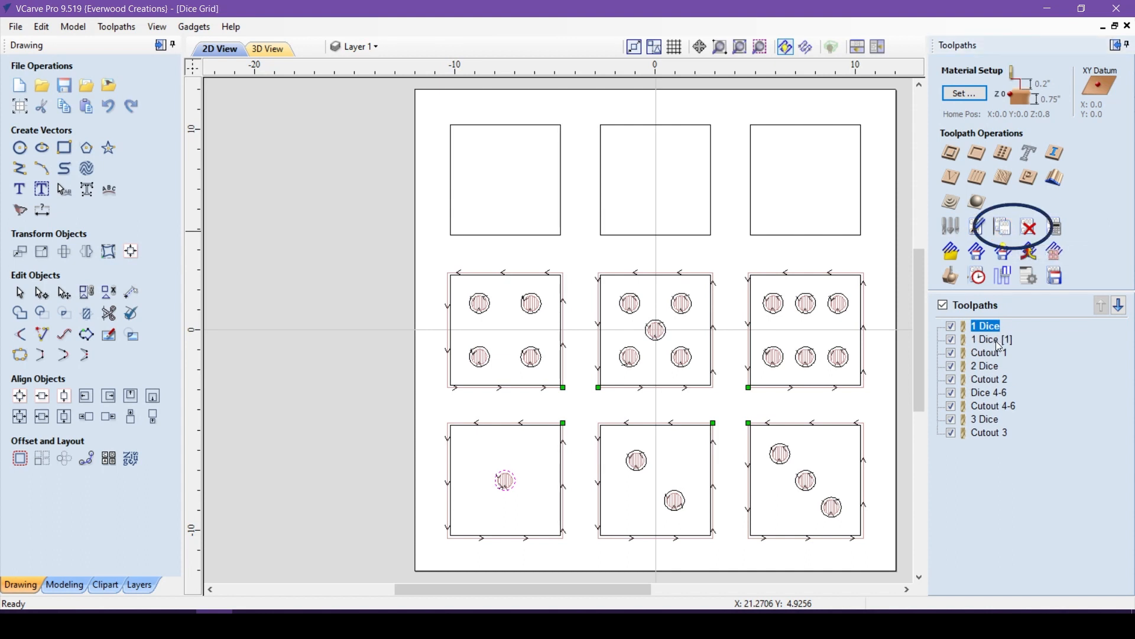
mouse_move(998, 345)
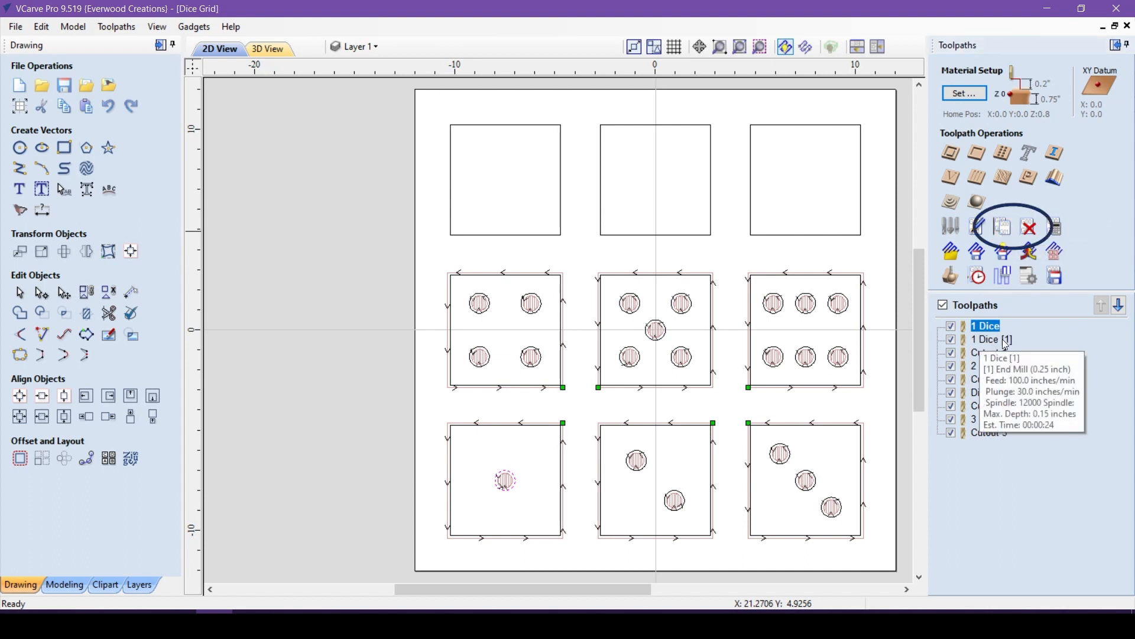
click(1004, 343)
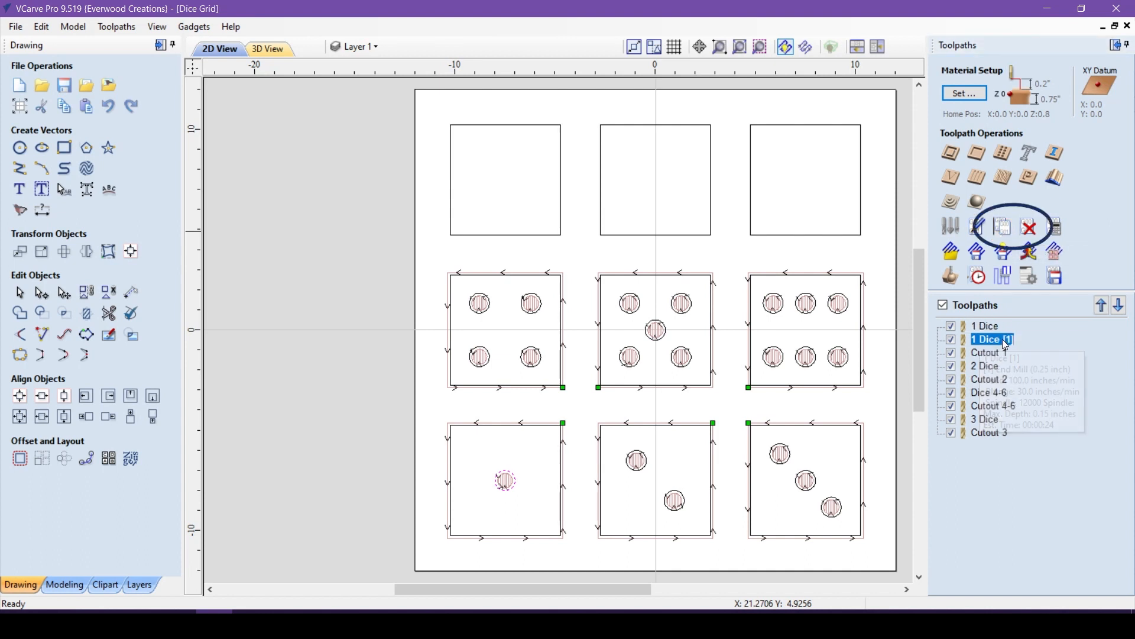
click(1031, 229)
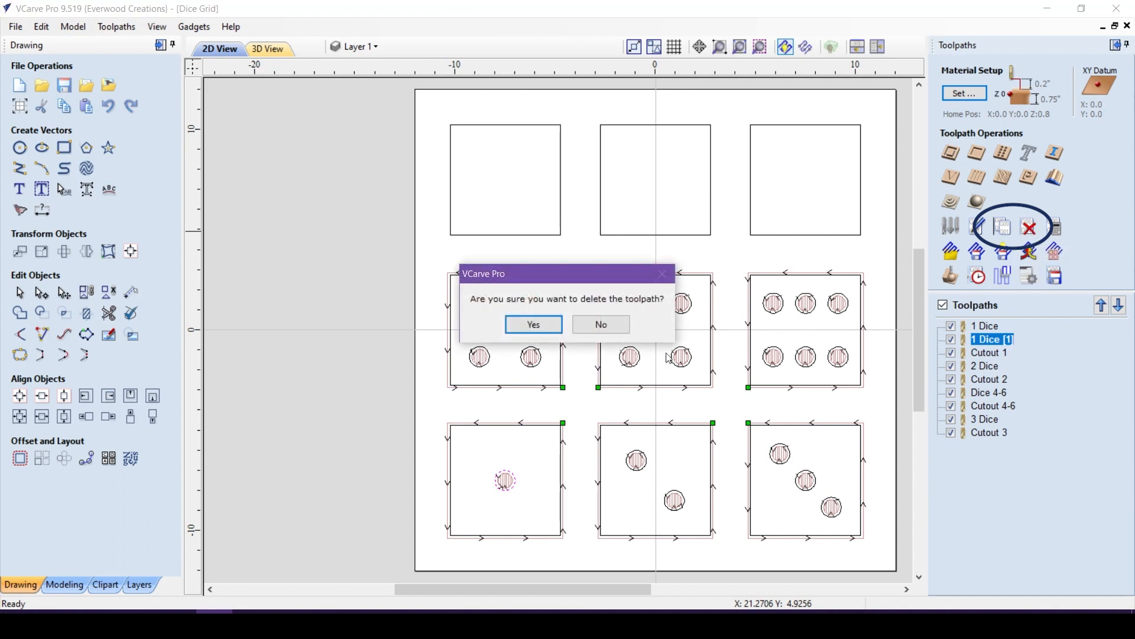
click(535, 325)
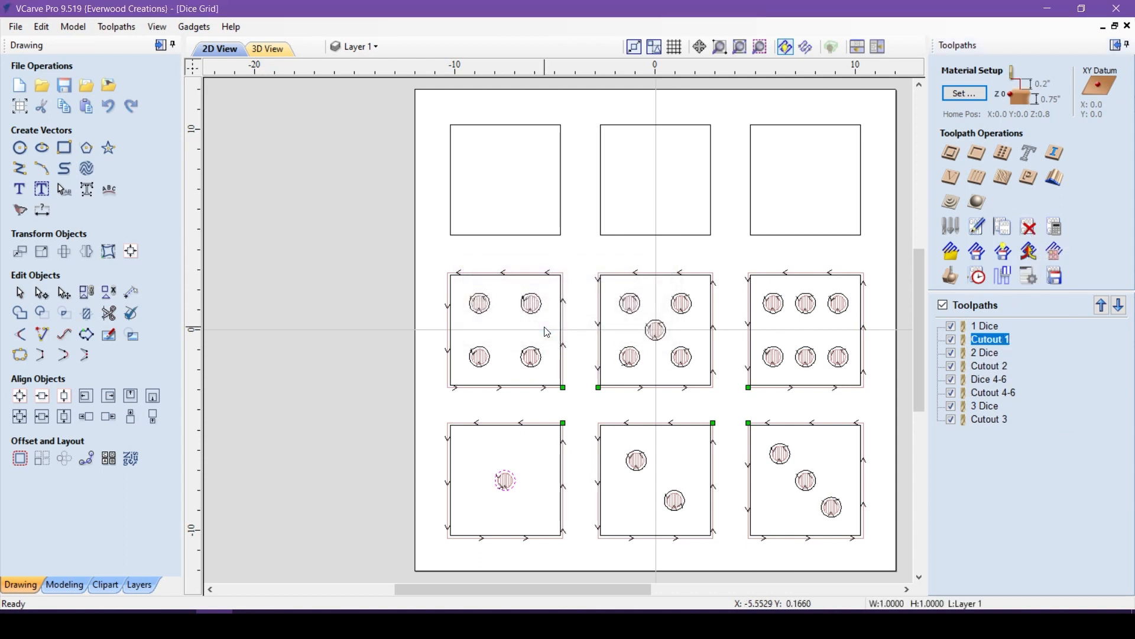
Recalculate all toolpaths of the dice grid
click(1058, 231)
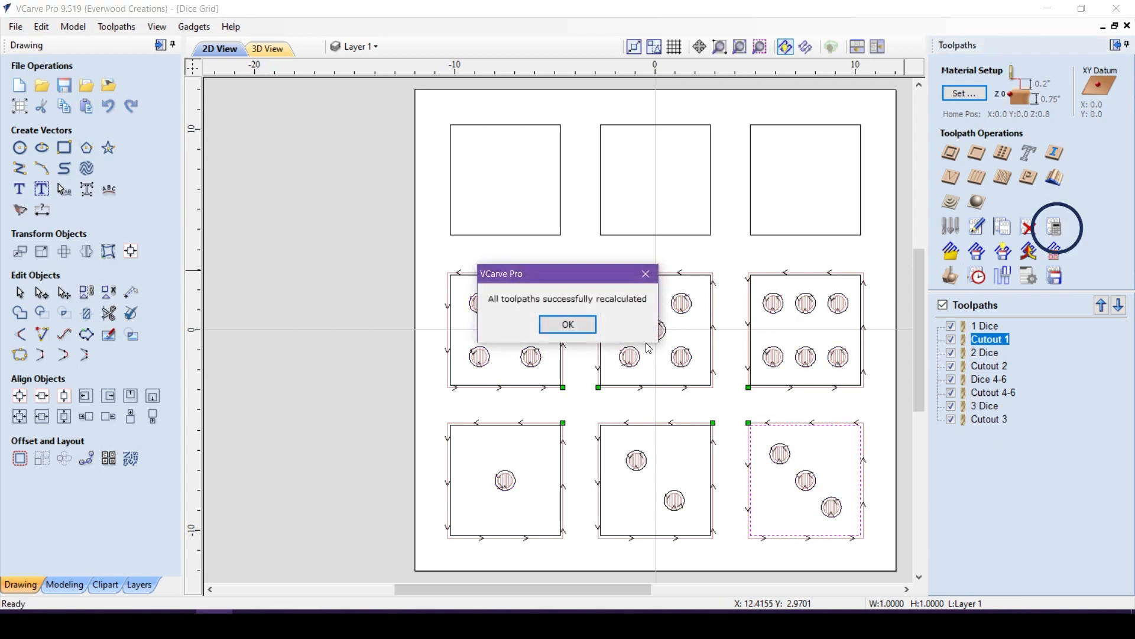
click(569, 325)
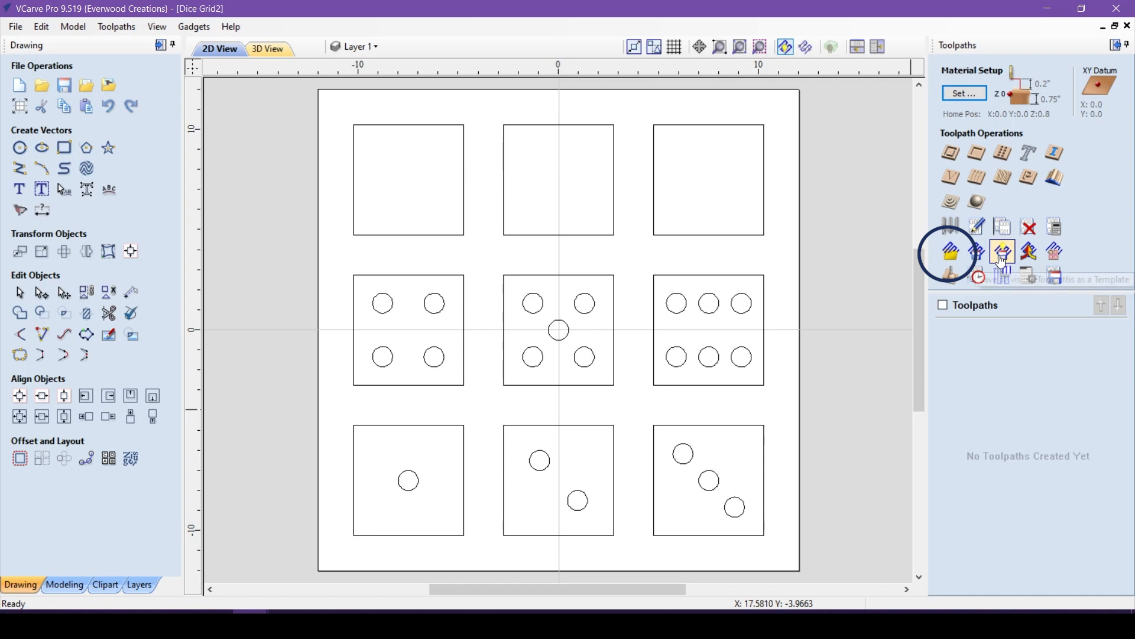
Load the toolpath template Dice Grid.ToolpathTemplate into the Dice Grid2 drawing
click(950, 253)
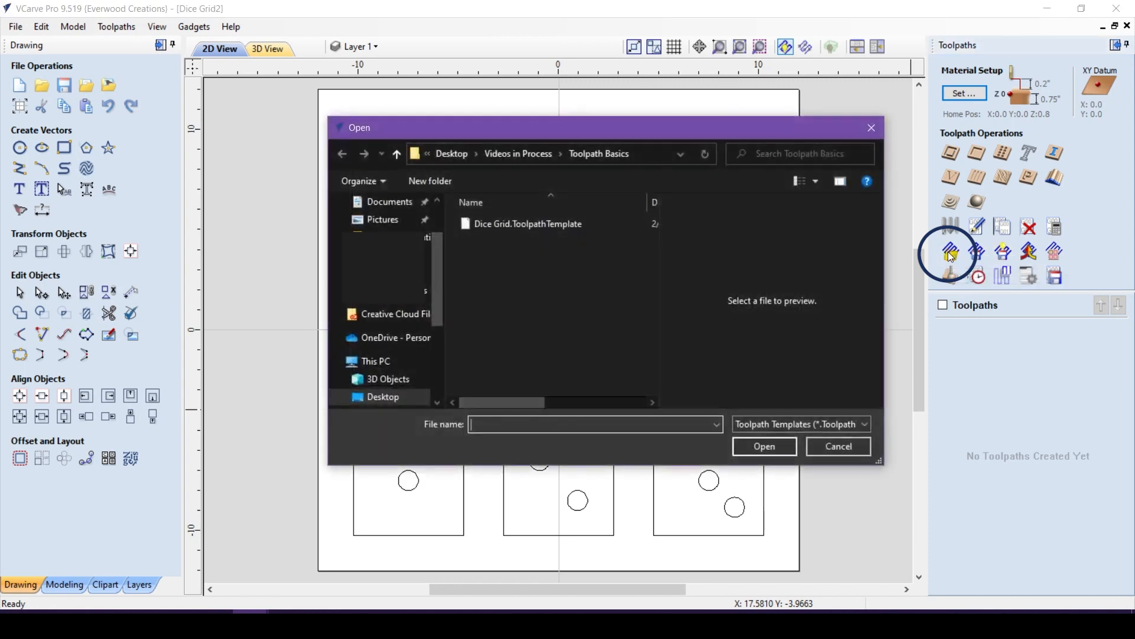
click(531, 223)
click(782, 450)
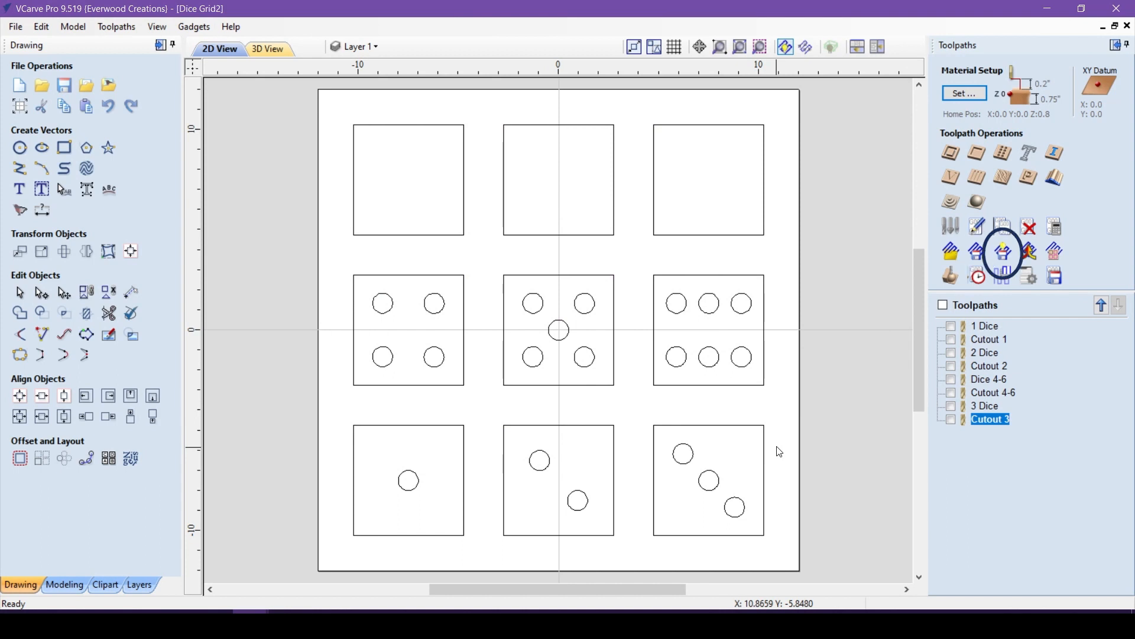
Assign the single circle in the lower-left square to the 1 Dice pocket toolpath and calculate it
double_click(985, 326)
click(410, 470)
scroll(1005, 518, down, 1)
click(956, 583)
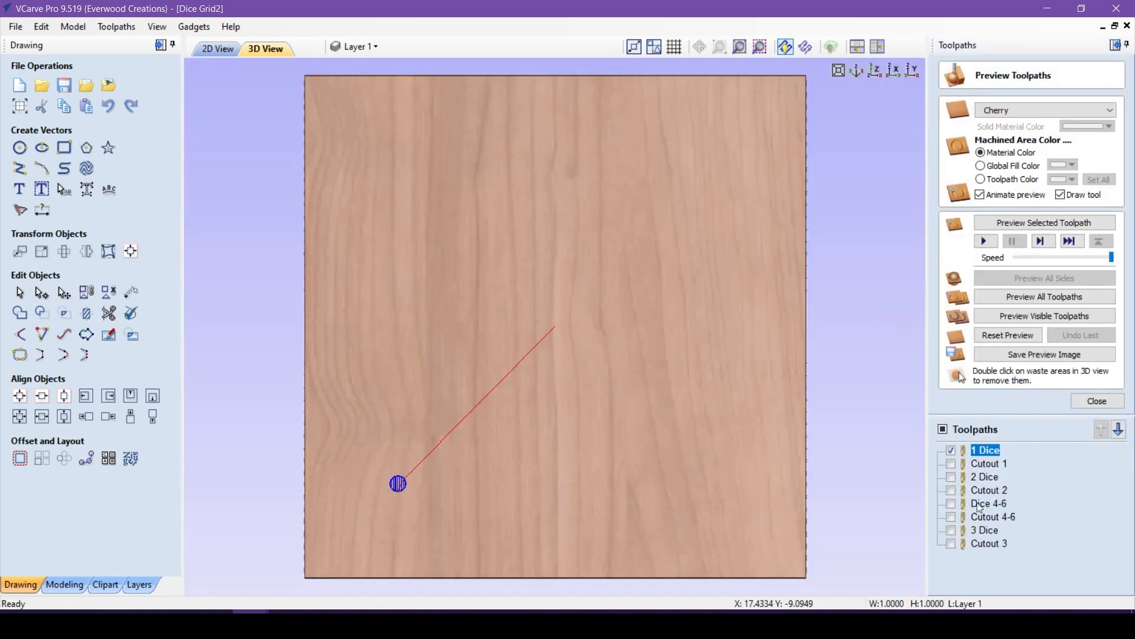
Assign the square around the single circle to the Cutout 1 profile toolpath and calculate it
click(219, 49)
double_click(975, 464)
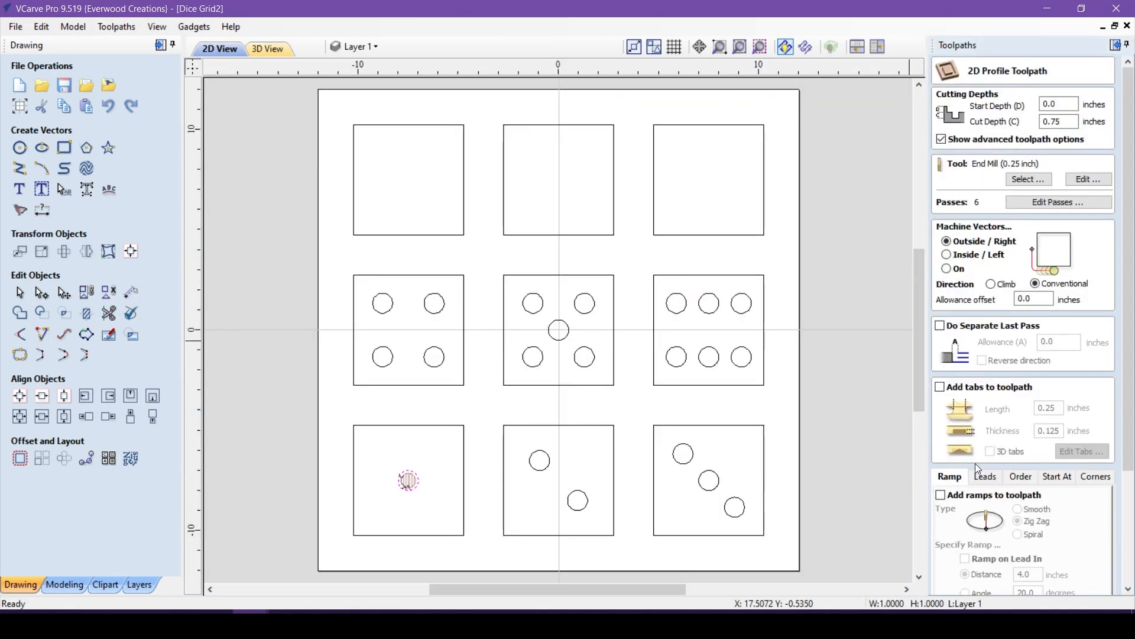
click(436, 425)
scroll(1022, 400, down, 1)
scroll(1023, 404, down, 3)
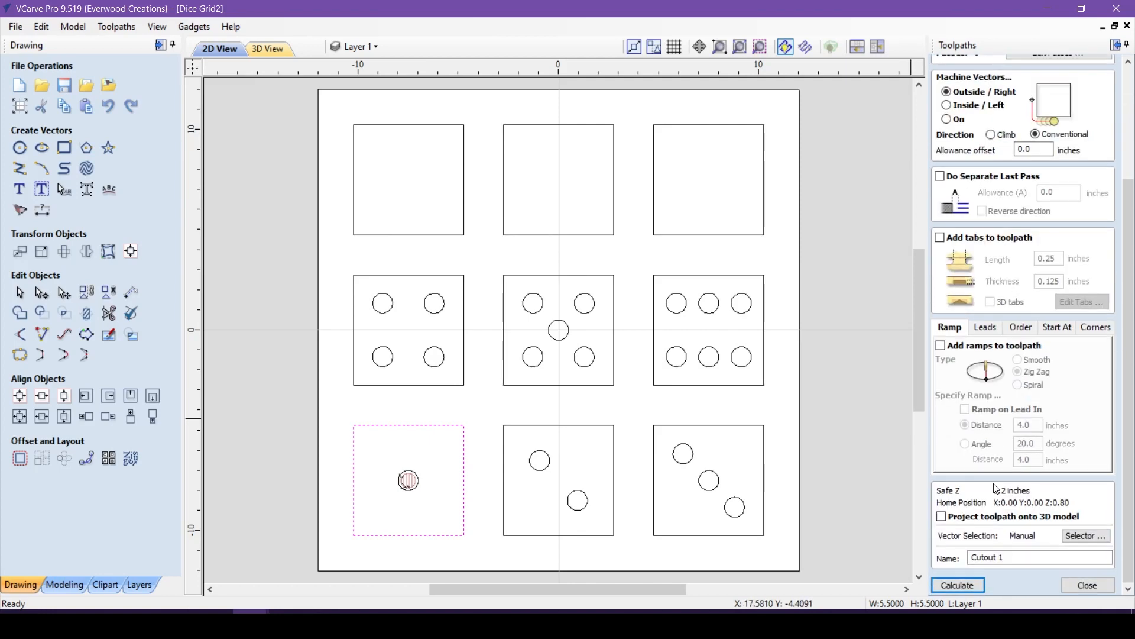
click(956, 581)
click(987, 477)
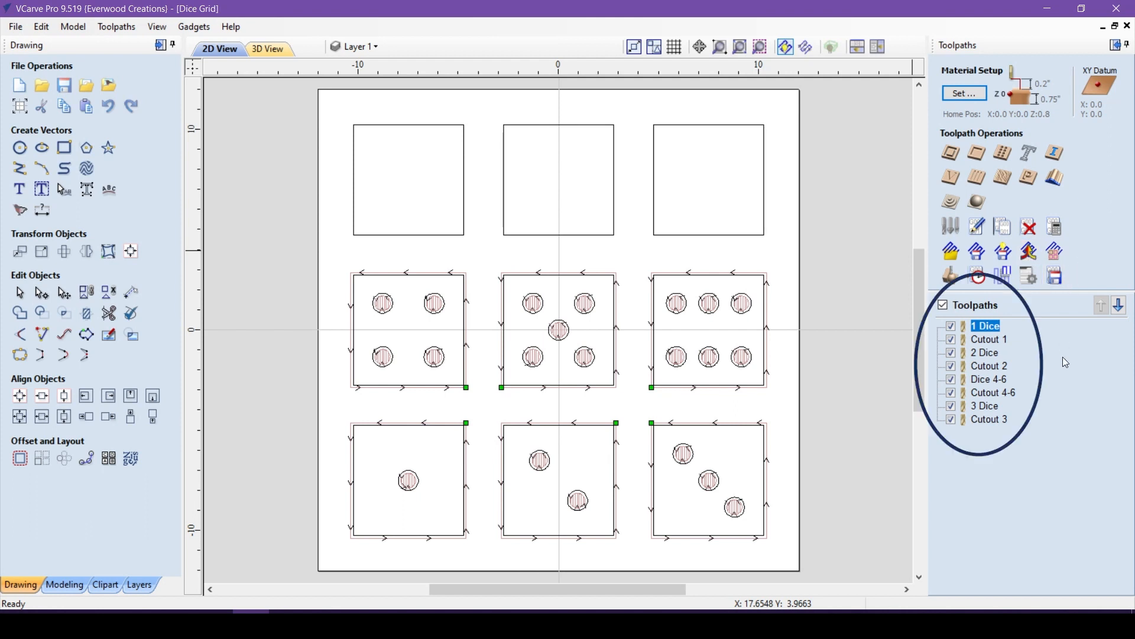
Examine the dice toolpaths in 3D by toggling the visibility of 1 Dice and Cutout 1, and return to the 2D view
mouse_move(985, 426)
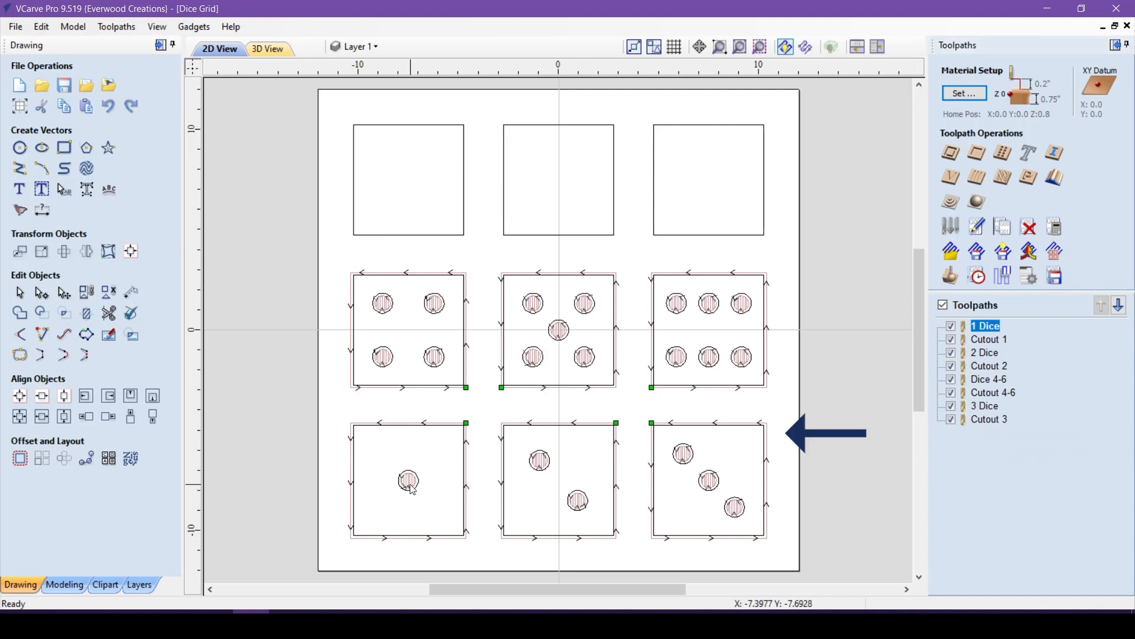
click(270, 48)
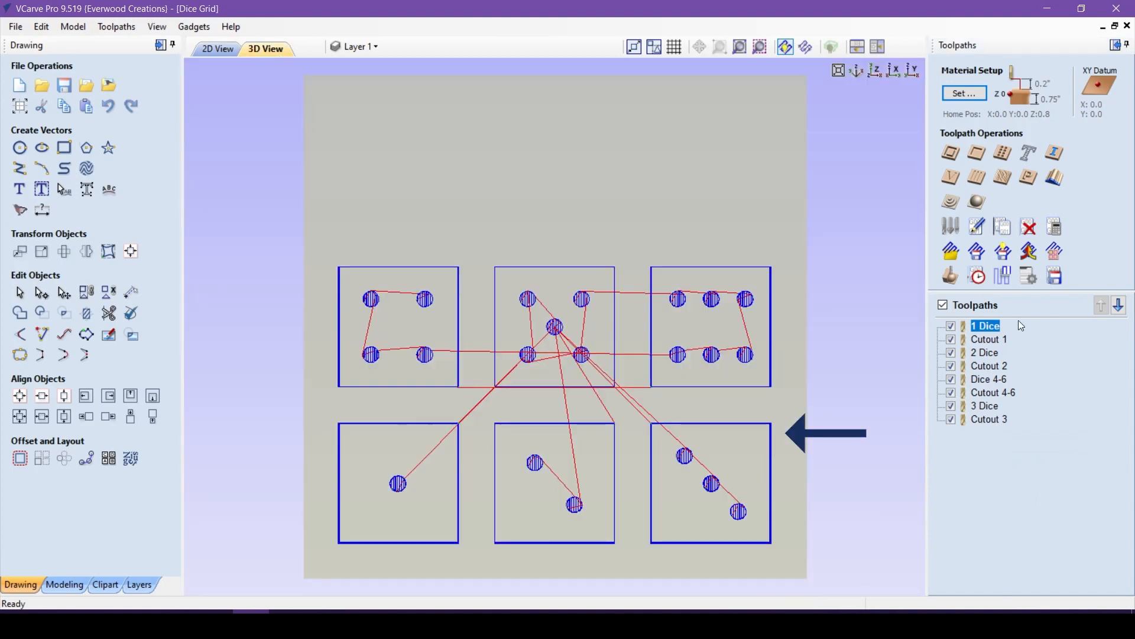
click(952, 340)
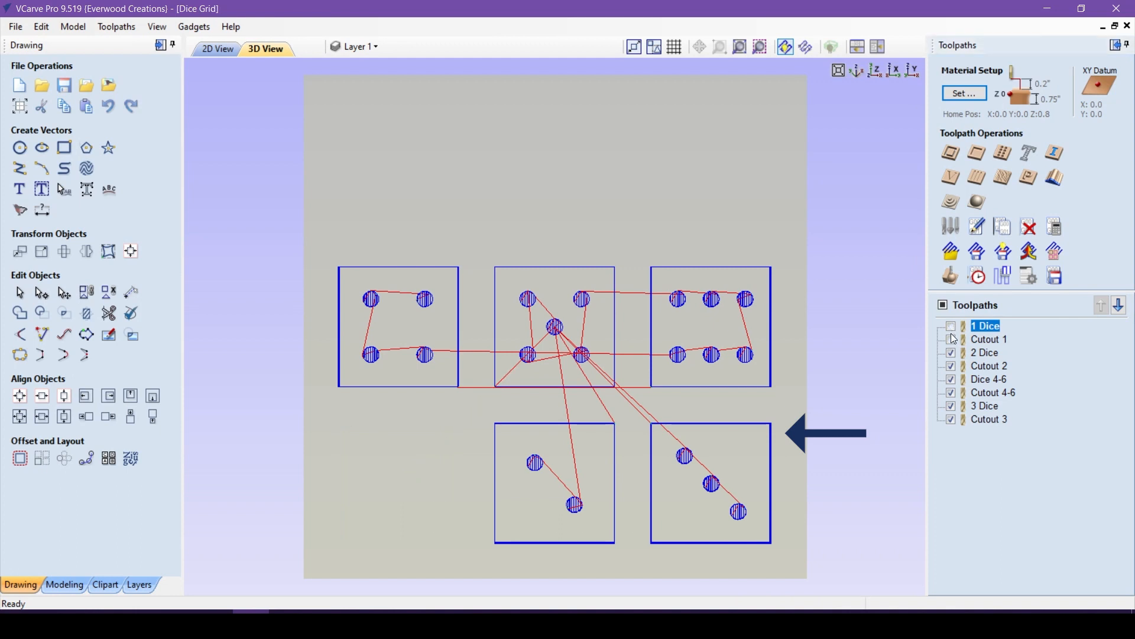
click(953, 340)
key(F2)
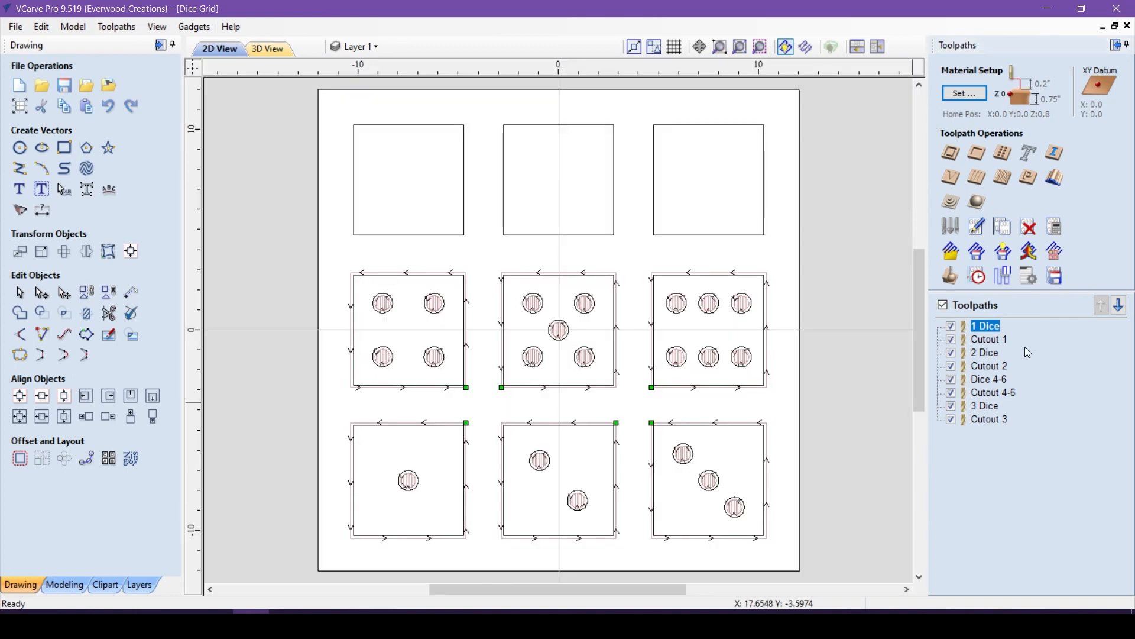
Merge all eight dice and cutout toolpaths by part with shortest path ordering, and simulate the merged toolpath at a faster speed
click(1030, 253)
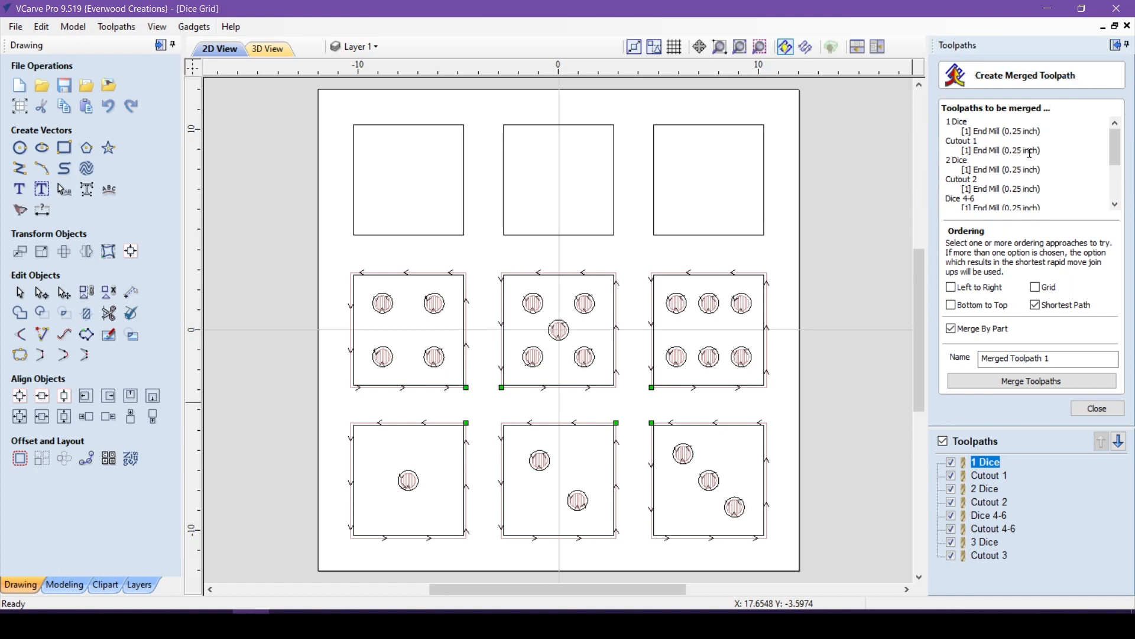
scroll(1034, 171, down, 3)
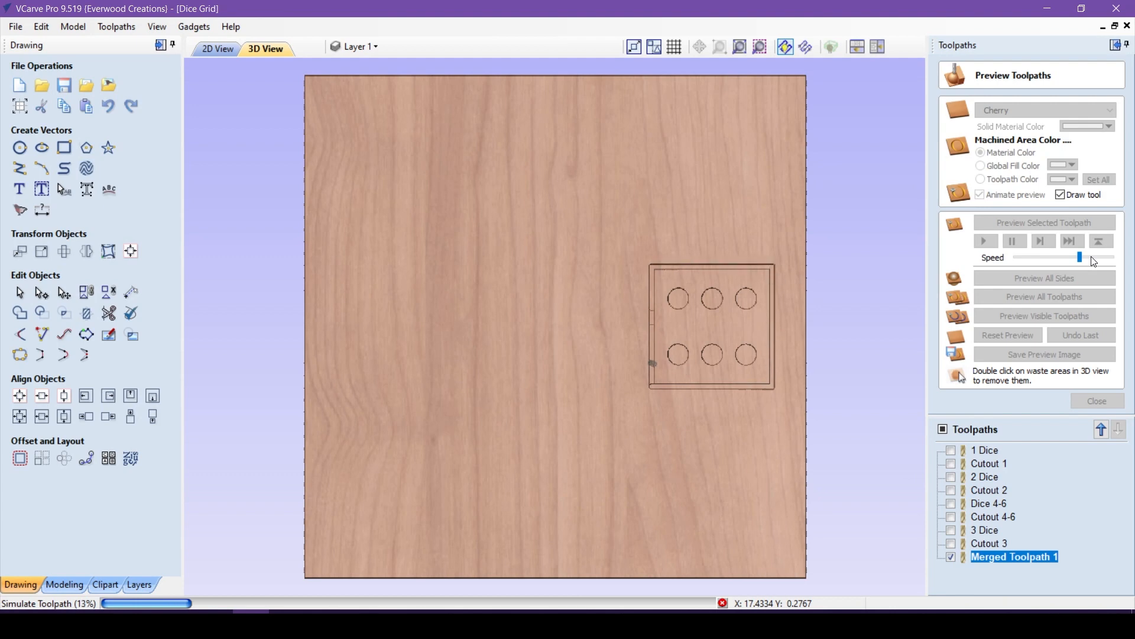
click(1095, 259)
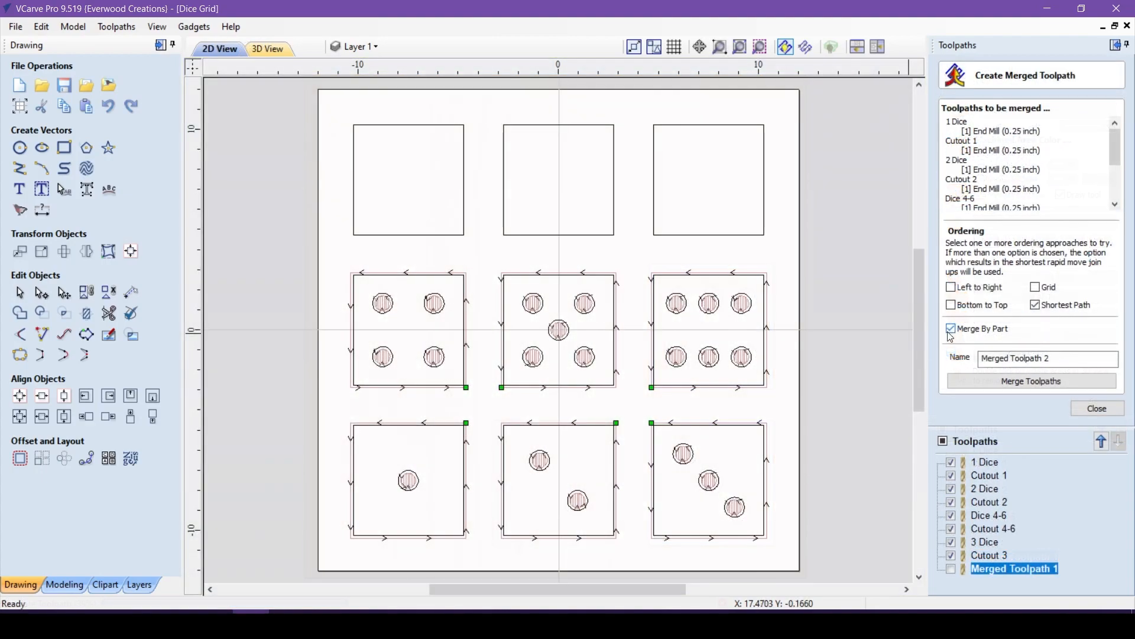
Merge the eight dice and cutout toolpaths with shortest path ordering and Merge By Part off, and close the merge form
click(952, 330)
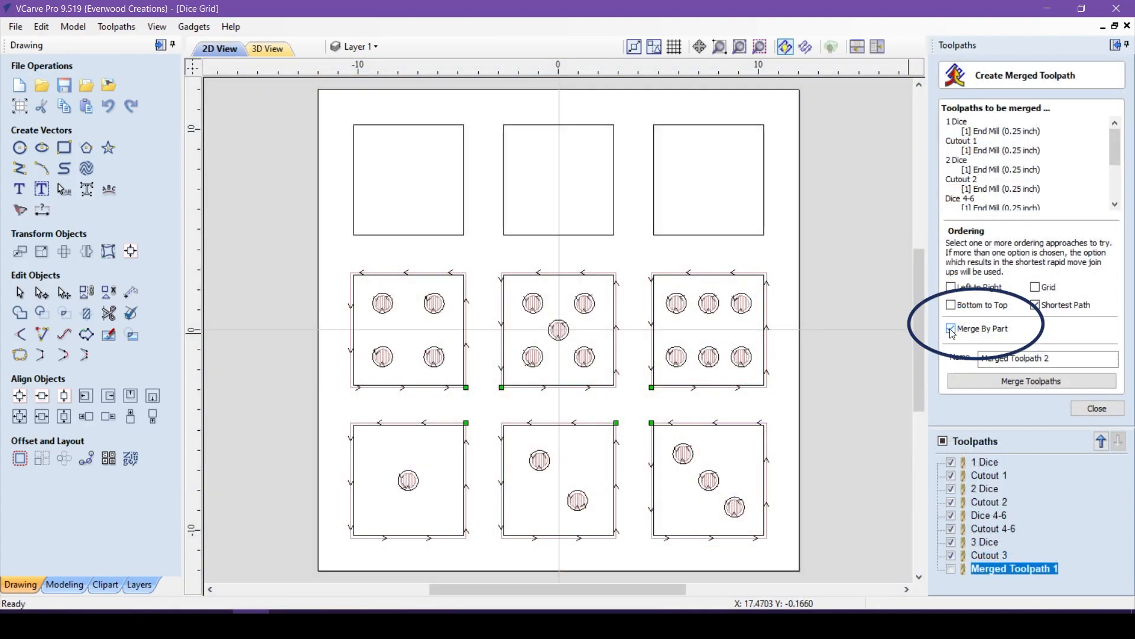
click(951, 329)
click(1020, 383)
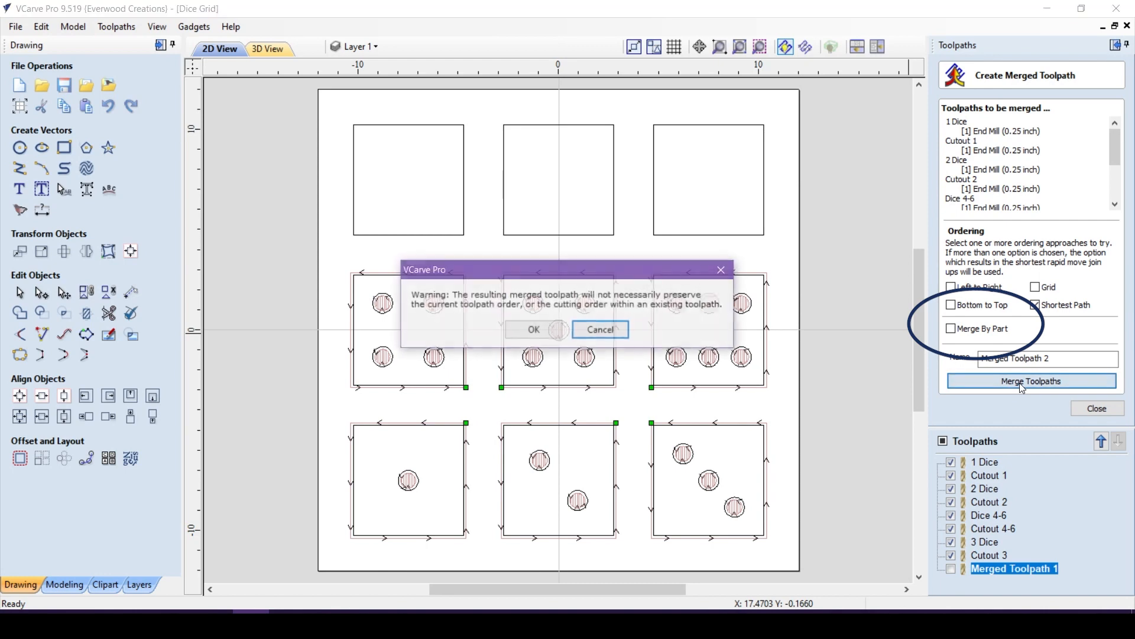
click(534, 332)
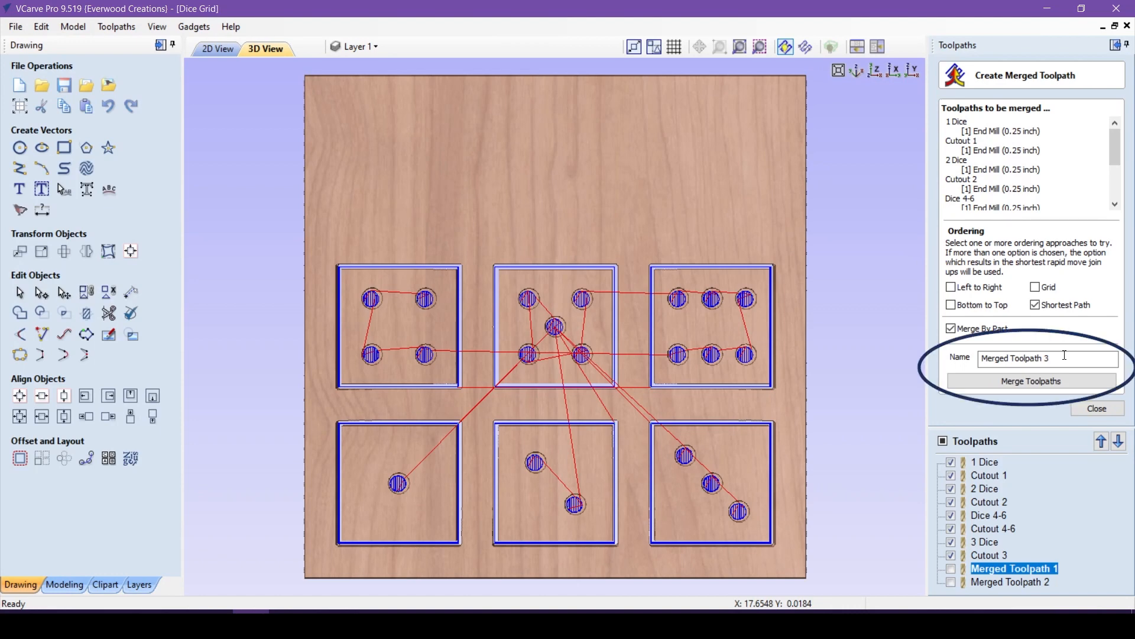
click(1083, 409)
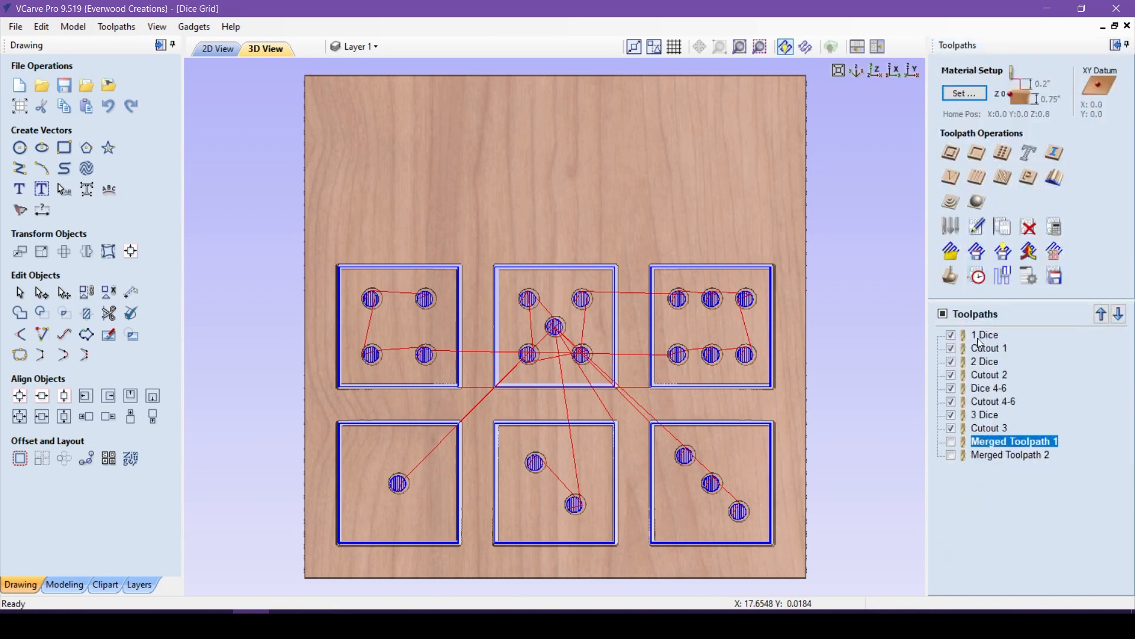
Create a 3 by 3 array copy of the 1 Dice and Cutout 1 toolpaths with 2.0 inch gaps, named 1 Dice Full Sheet
mouse_move(999, 420)
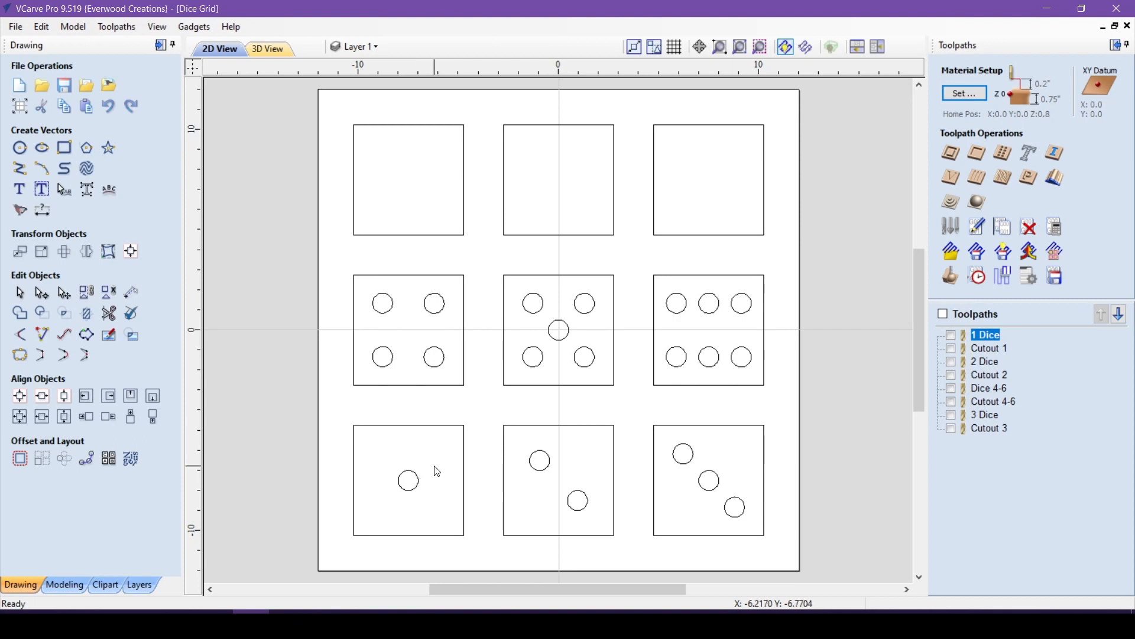
click(952, 335)
click(952, 349)
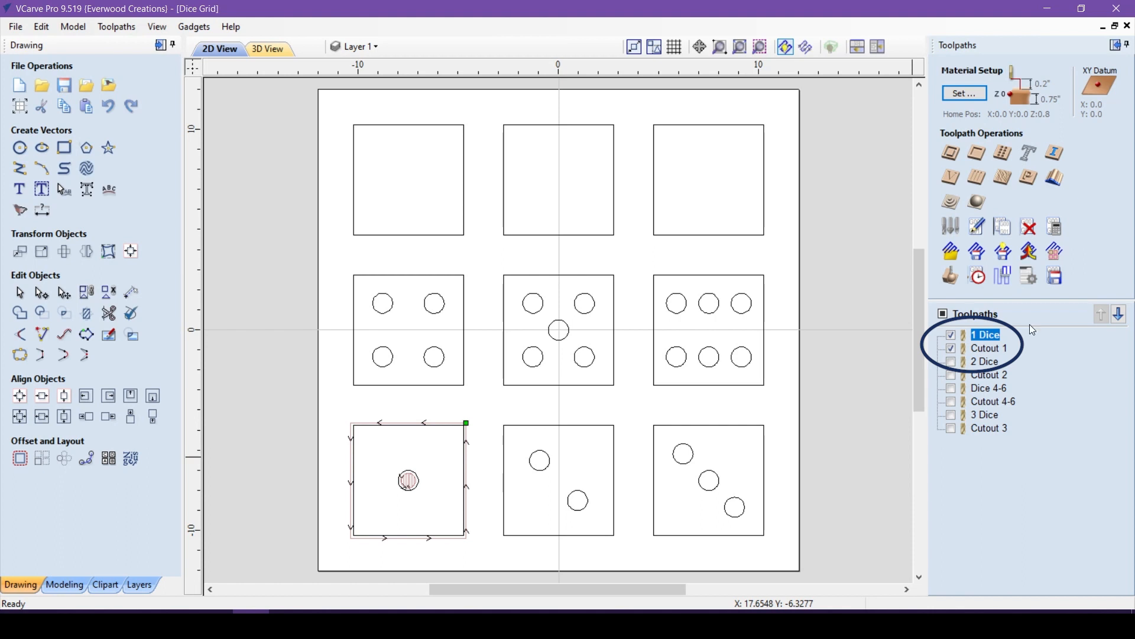
click(1055, 252)
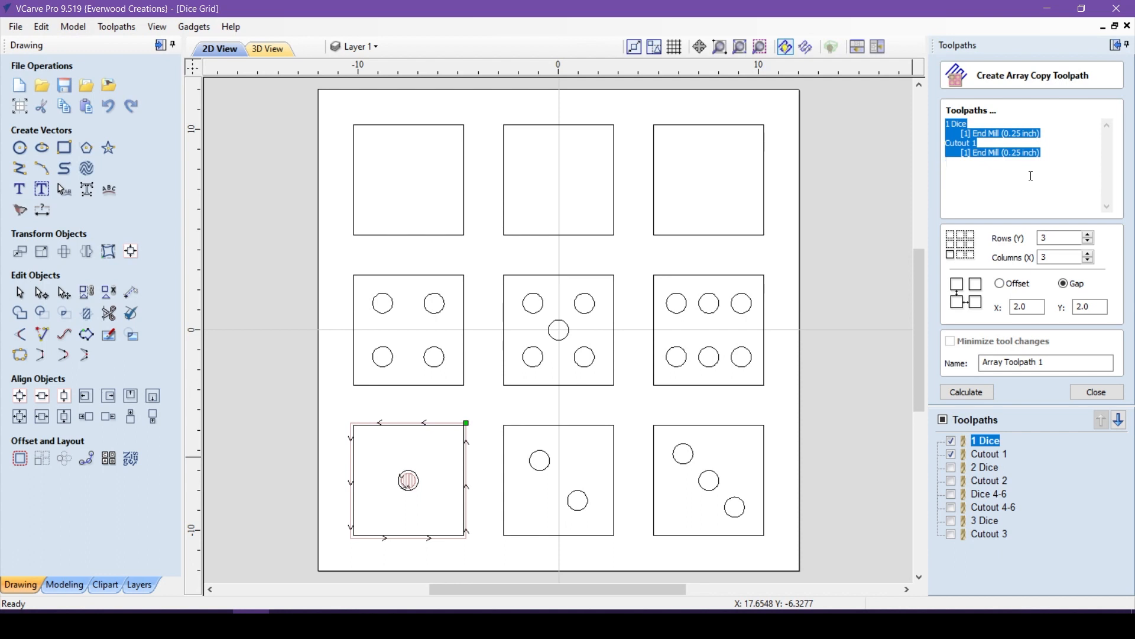
click(1001, 163)
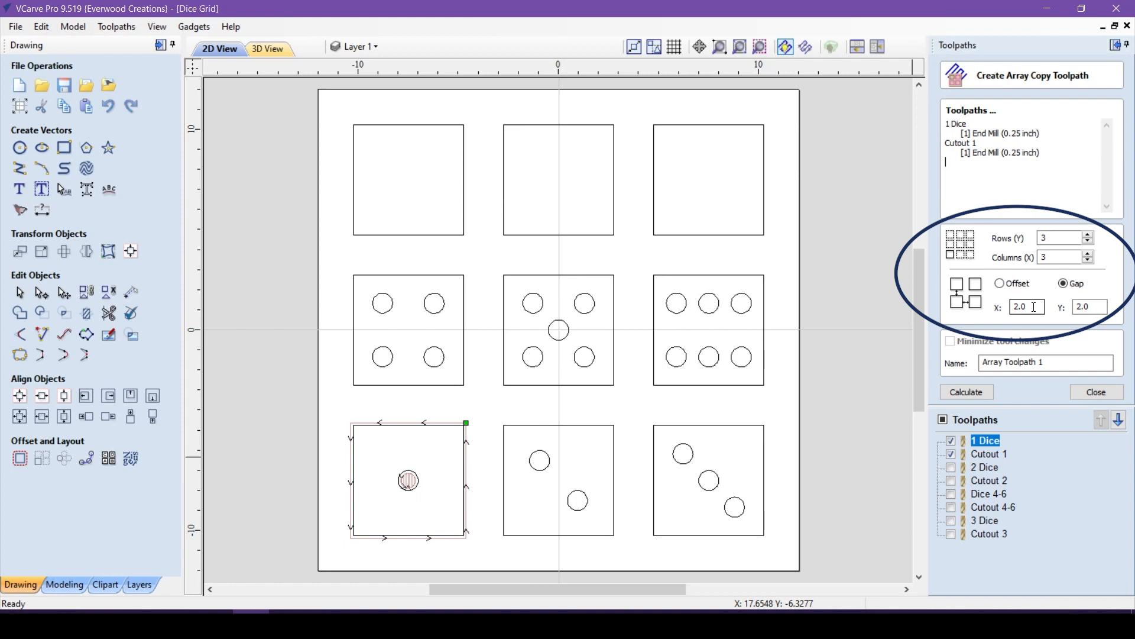
triple_click(1035, 363)
text(1 Dice Full Sheet)
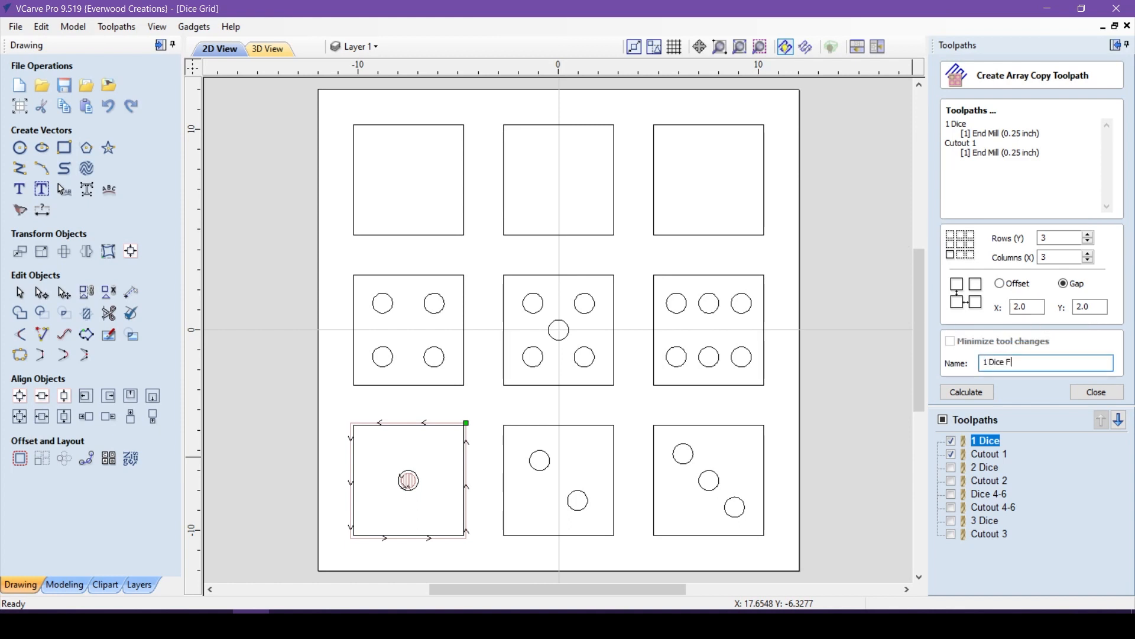
click(973, 391)
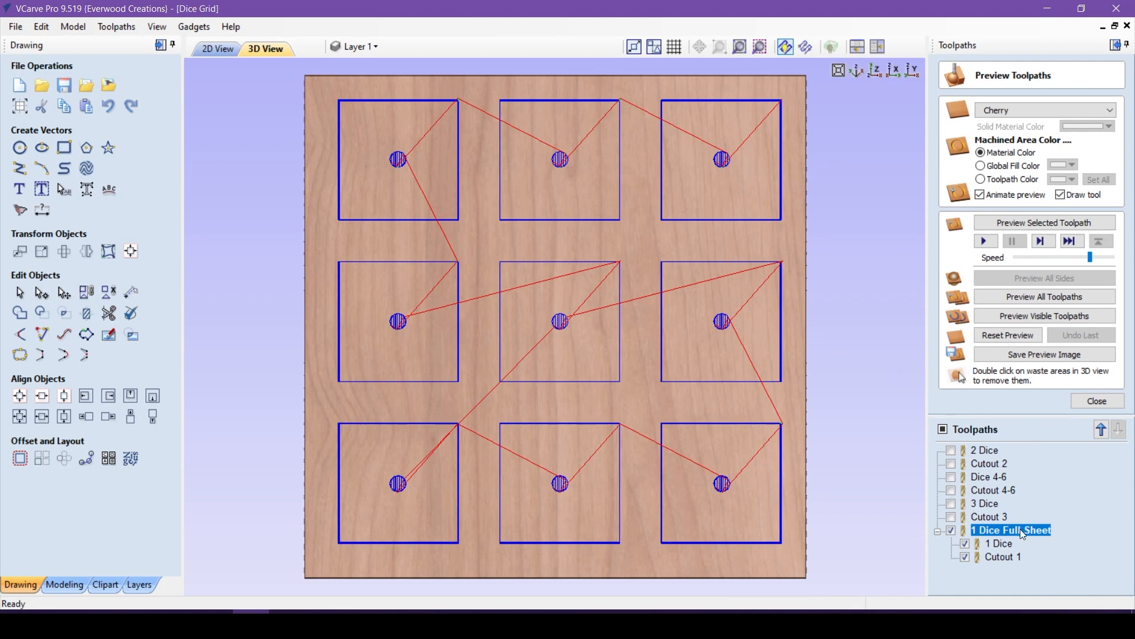
mouse_move(1020, 530)
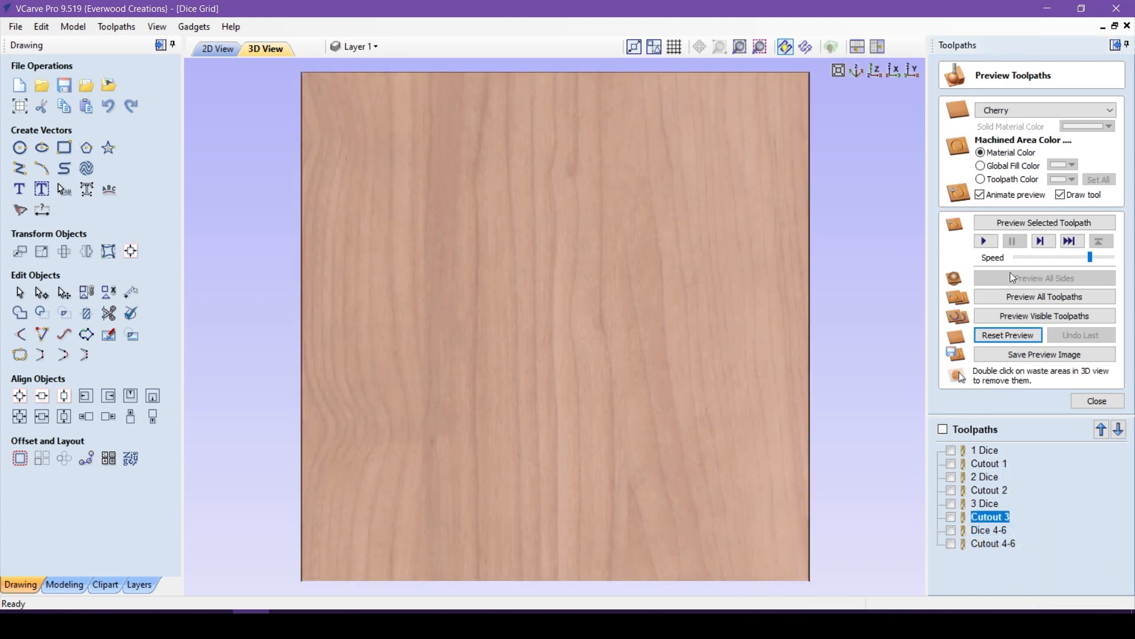
Reopen the Cutout 3 profile toolpath, recalculate it and return to the toolpath preview
click(1096, 401)
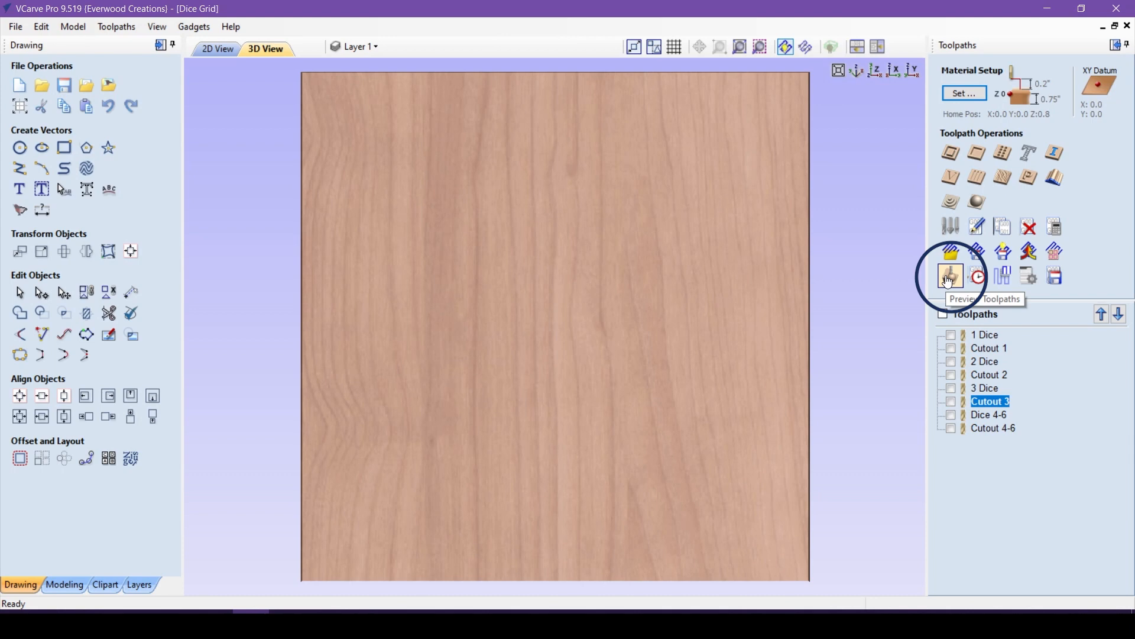
double_click(988, 402)
scroll(994, 402, down, 5)
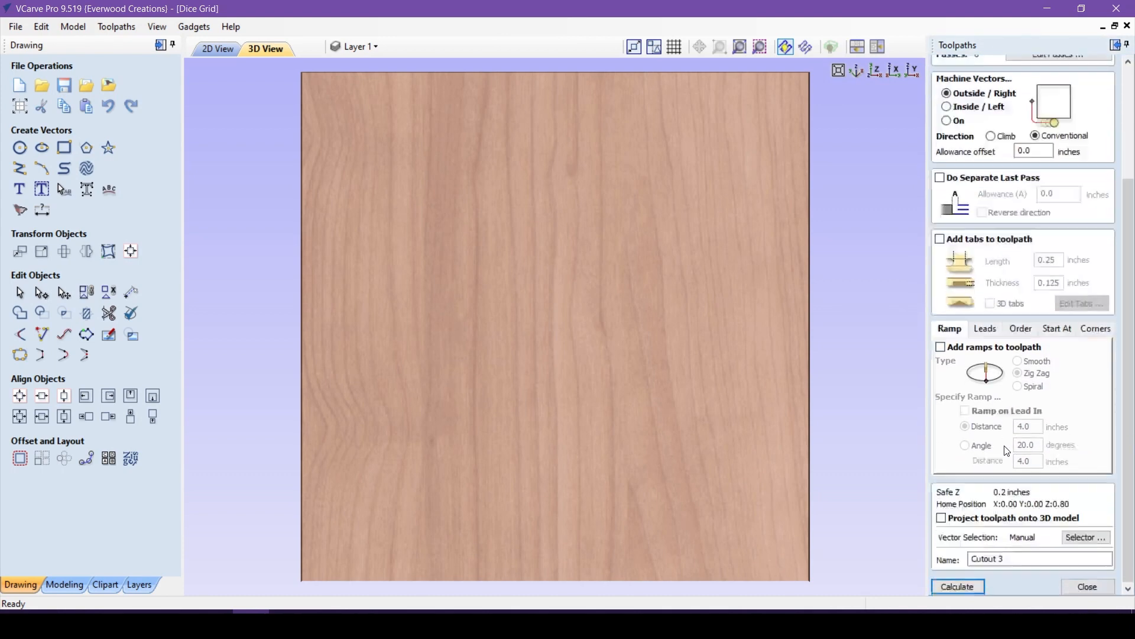
click(965, 586)
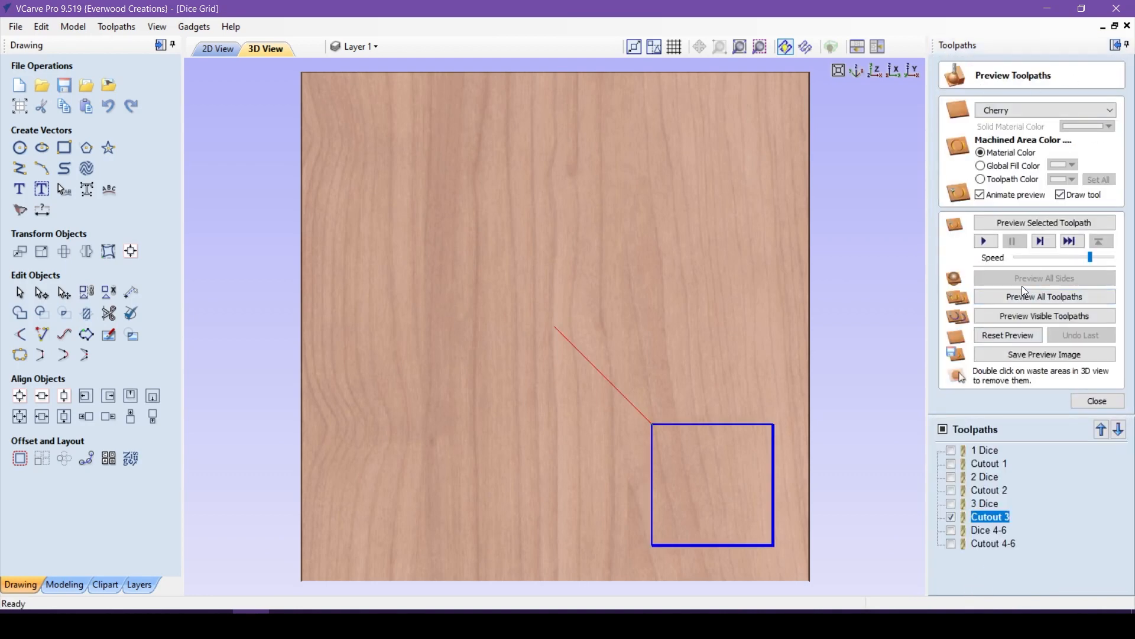
click(1065, 299)
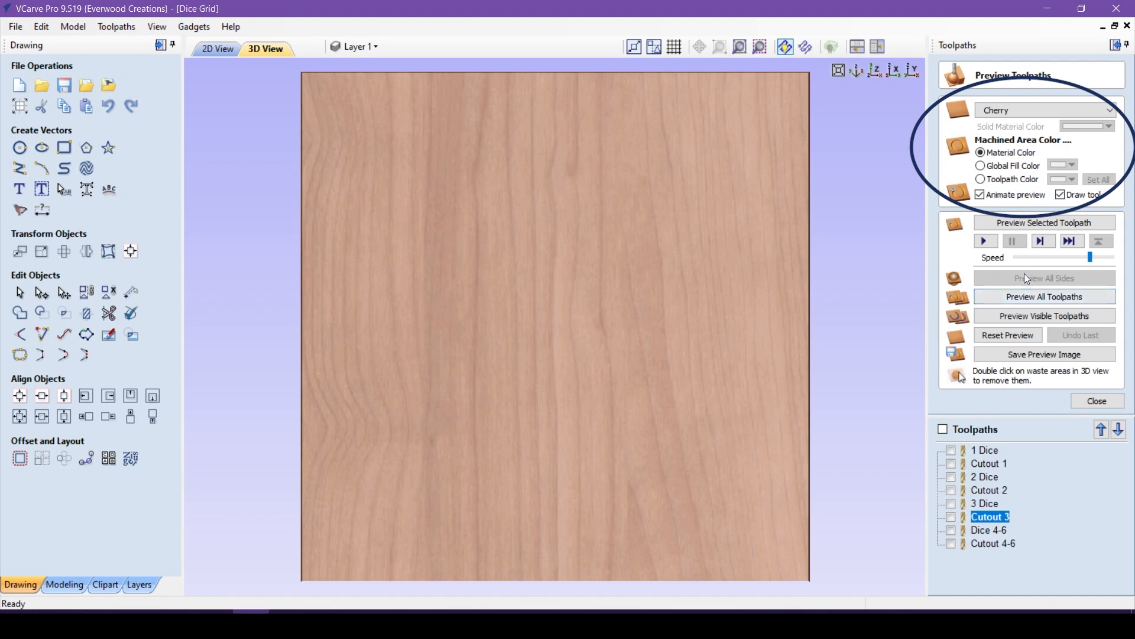
Try Mahogany Light, Brass Dark and another material as the appearance of the preview stock
click(1021, 111)
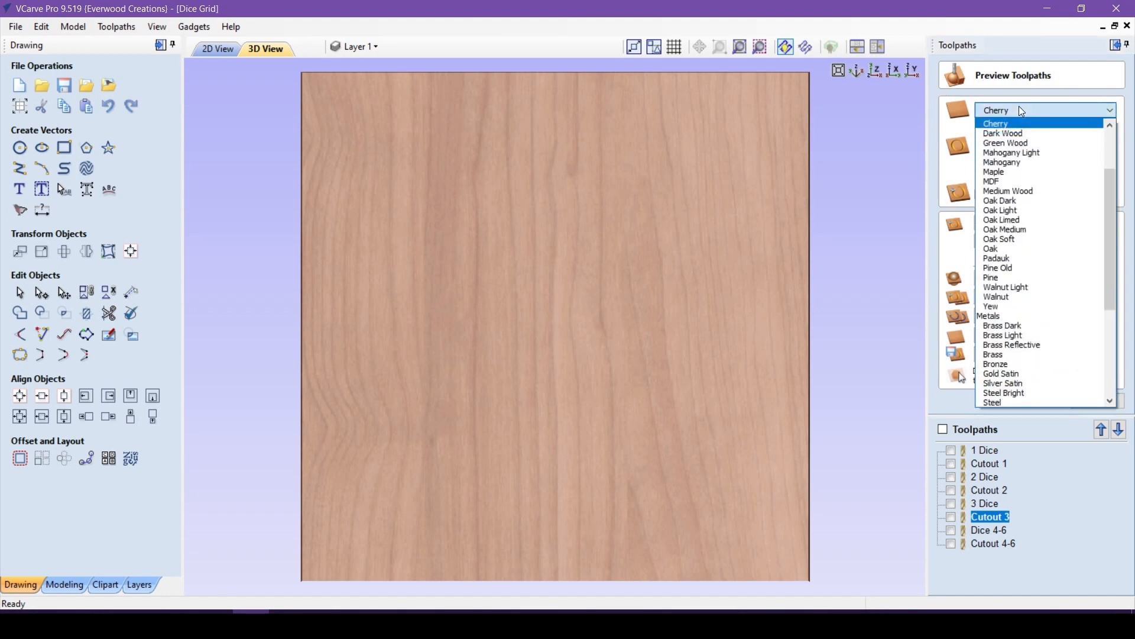
click(1024, 154)
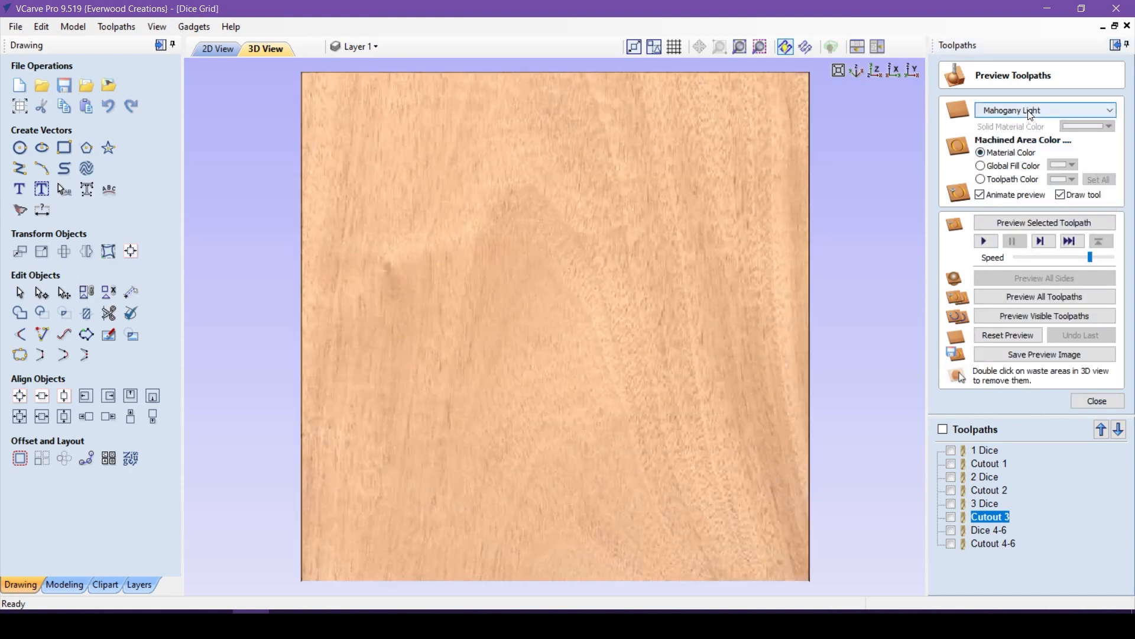
click(1027, 111)
click(1024, 297)
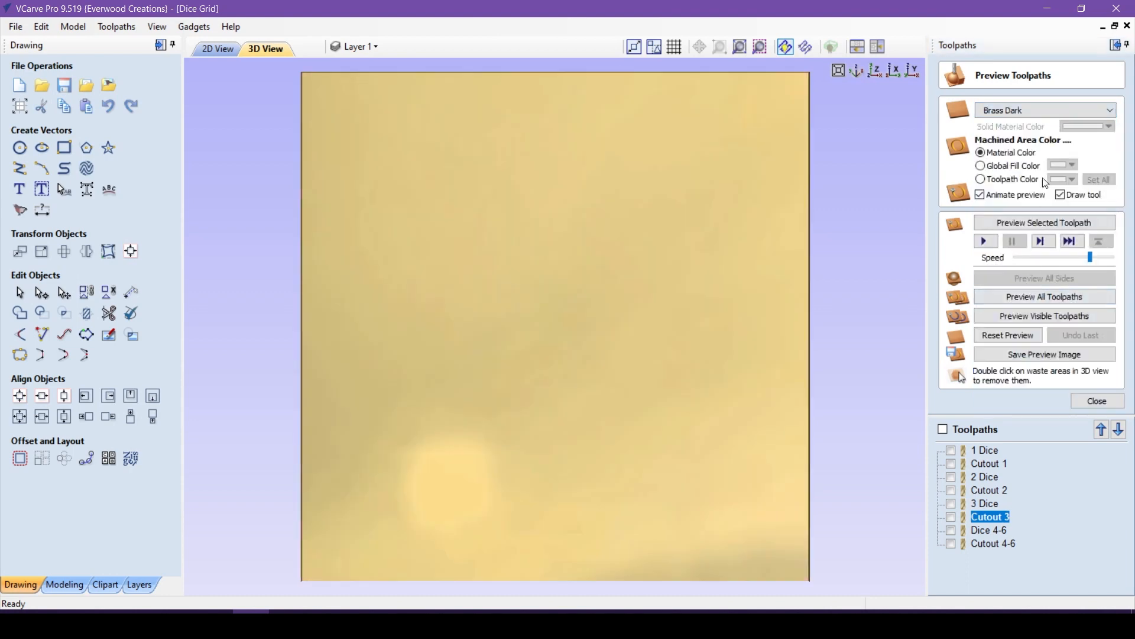
click(1052, 113)
scroll(1020, 321, up, 3)
click(1026, 355)
Try Birch as the preview material and restore Cherry
click(1014, 110)
scroll(1011, 177, up, 10)
click(1005, 162)
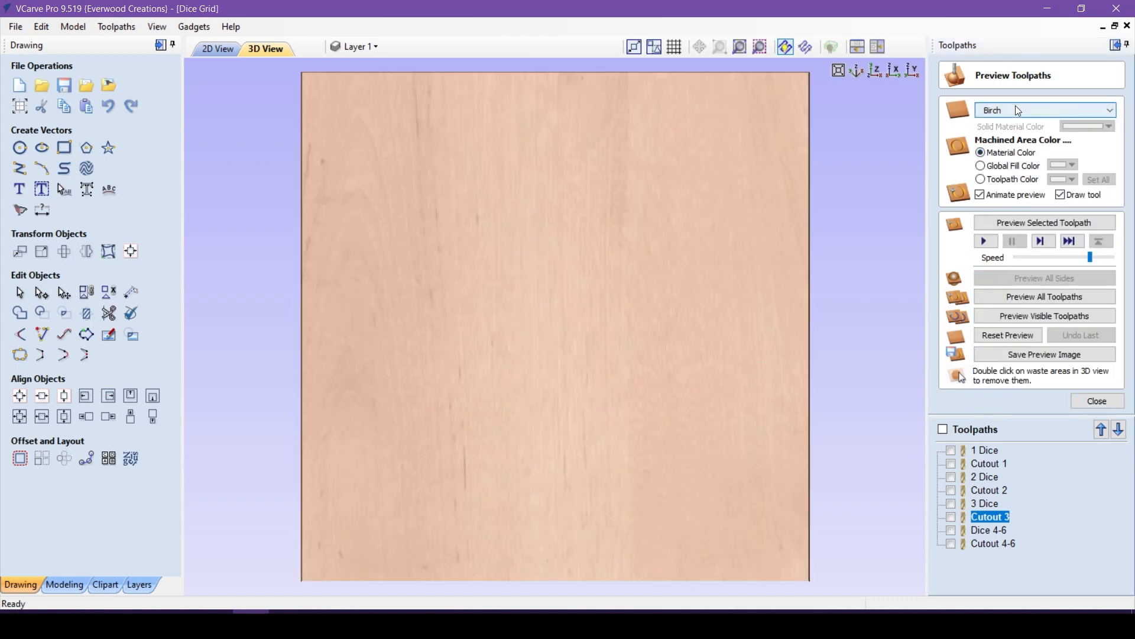
click(1016, 107)
click(1024, 163)
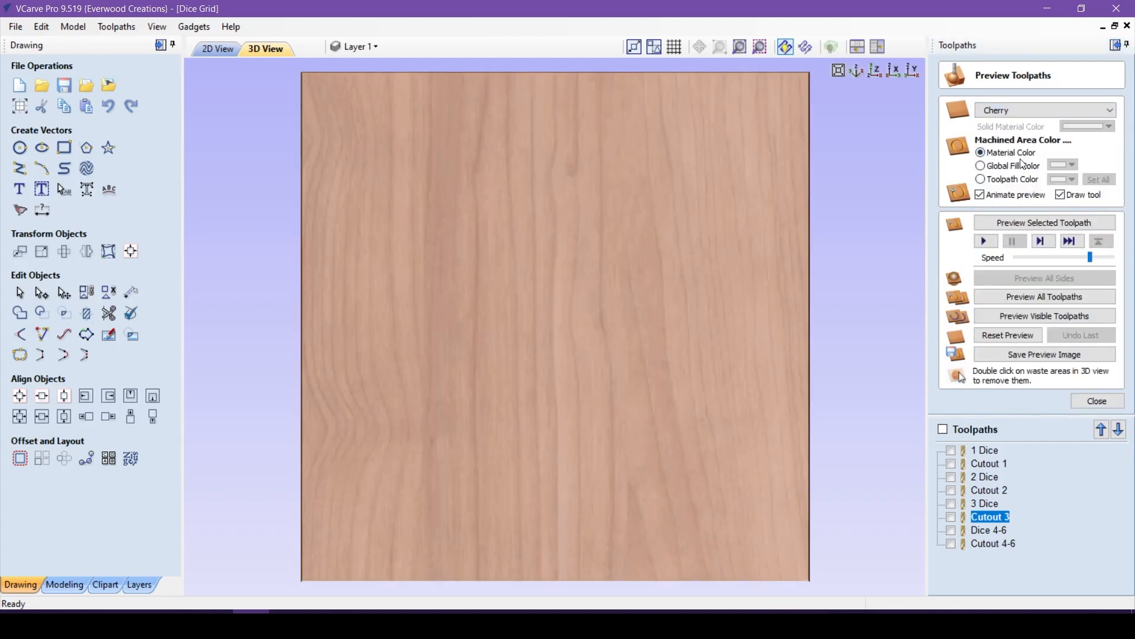
Try a solid brown color for the preview material and switch back to Cherry
click(1058, 110)
scroll(1080, 151, up, 2)
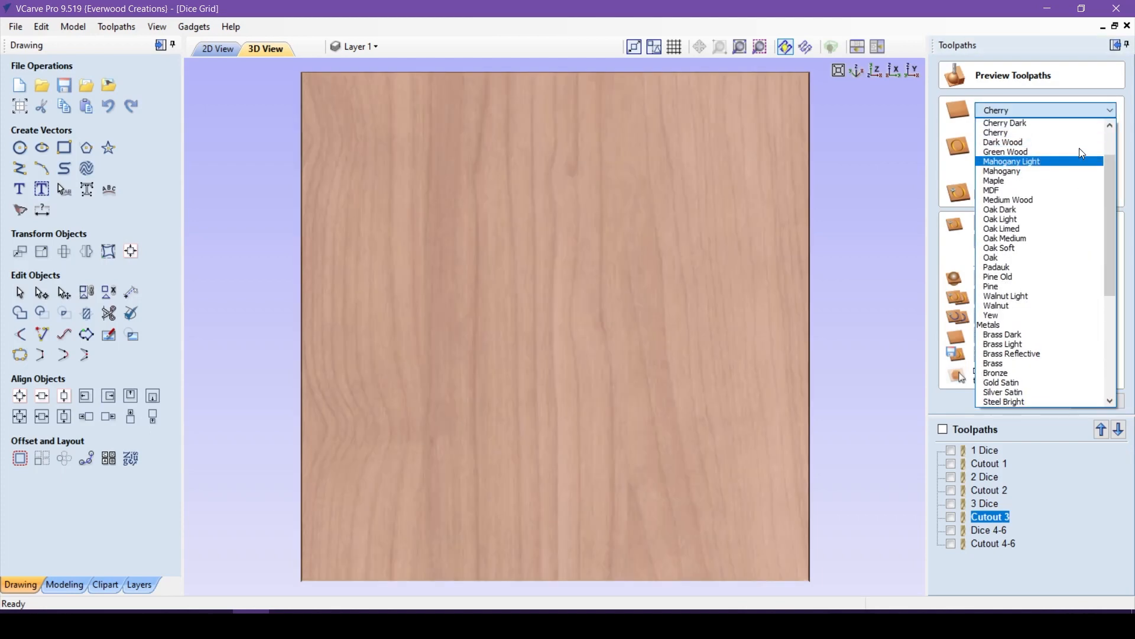
scroll(1079, 148, up, 4)
click(1035, 123)
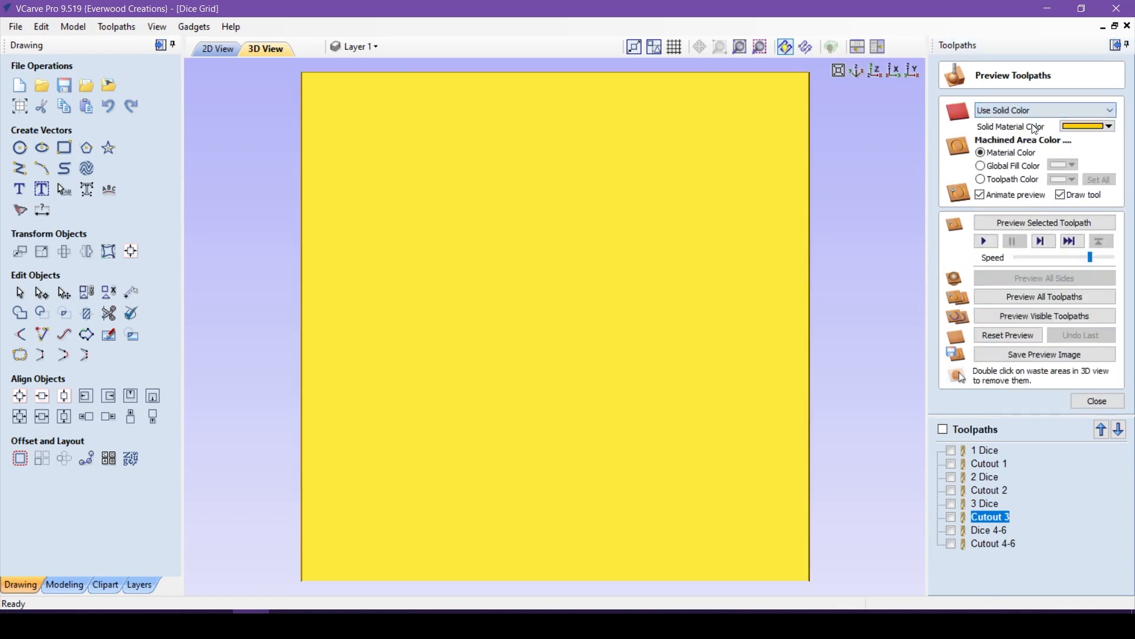
click(1110, 127)
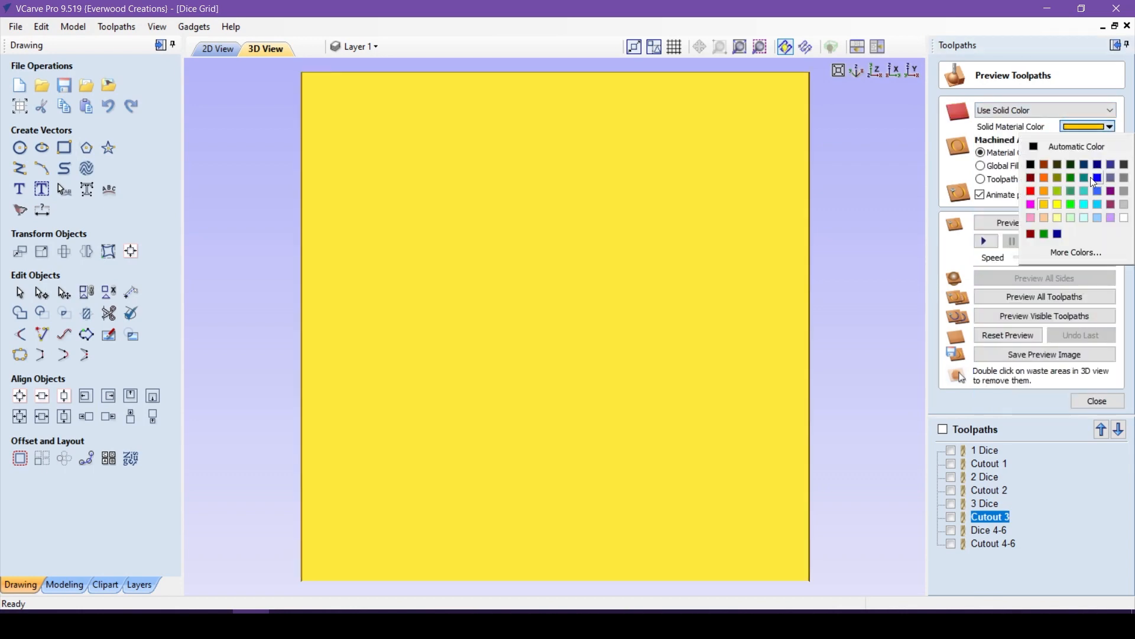
click(1043, 166)
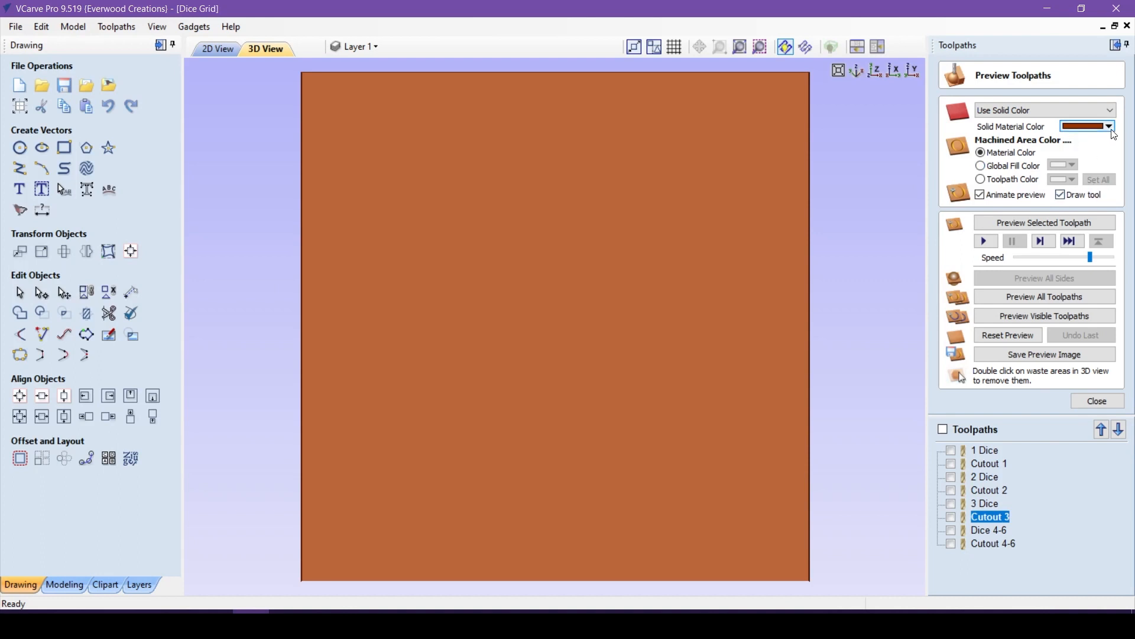
click(1098, 113)
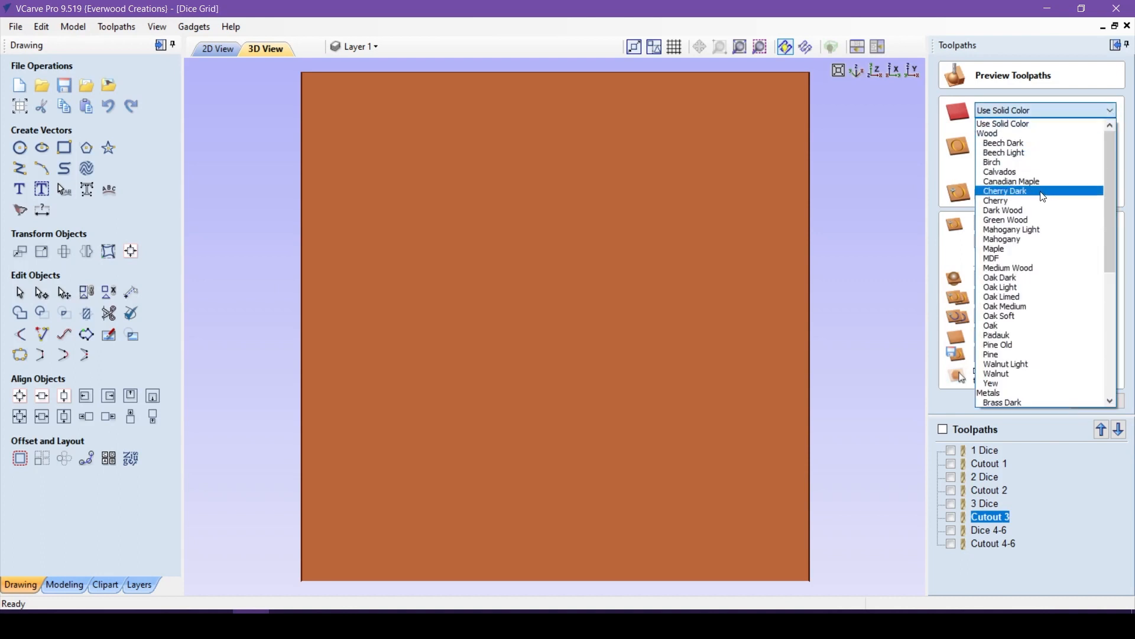
click(1023, 201)
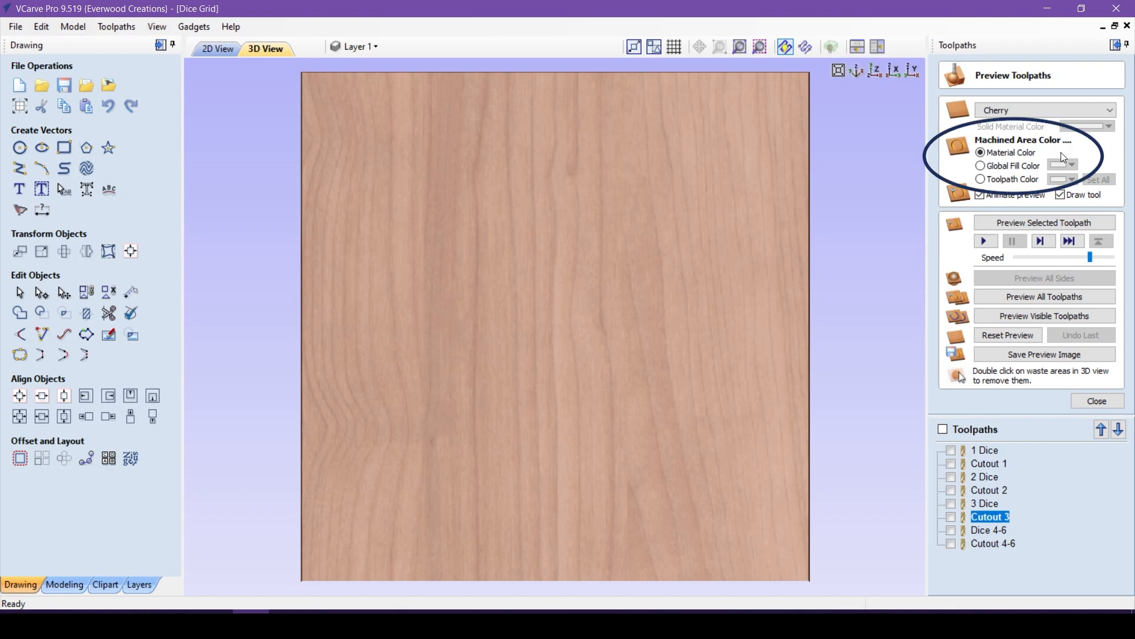
Simulate all toolpaths and show the machined areas in a pink global fill color
click(999, 296)
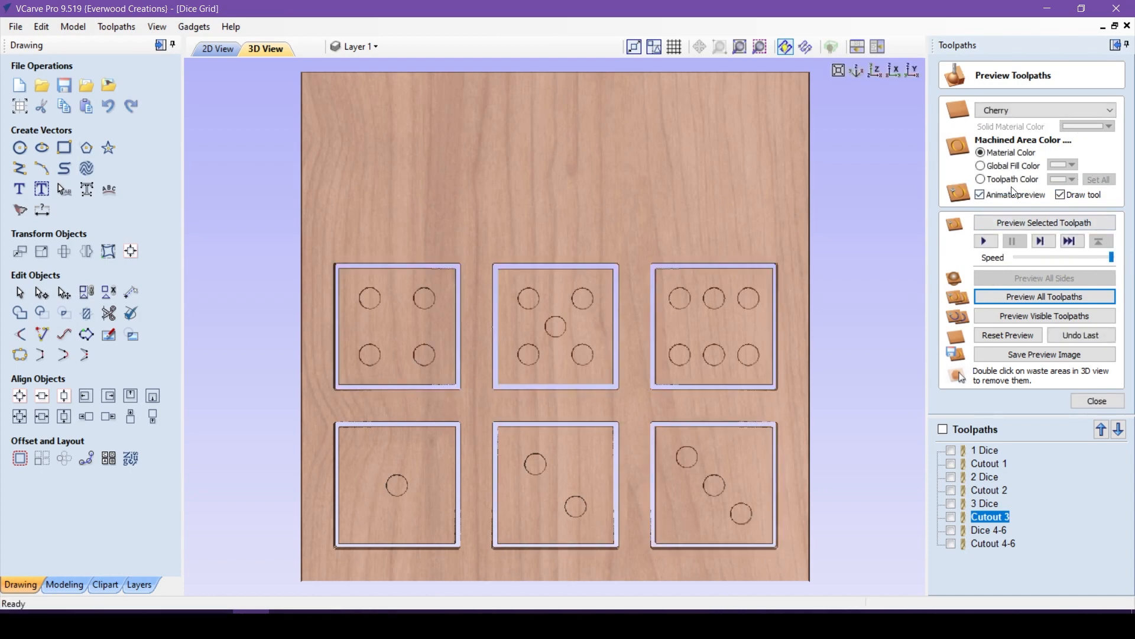
click(981, 166)
click(1072, 165)
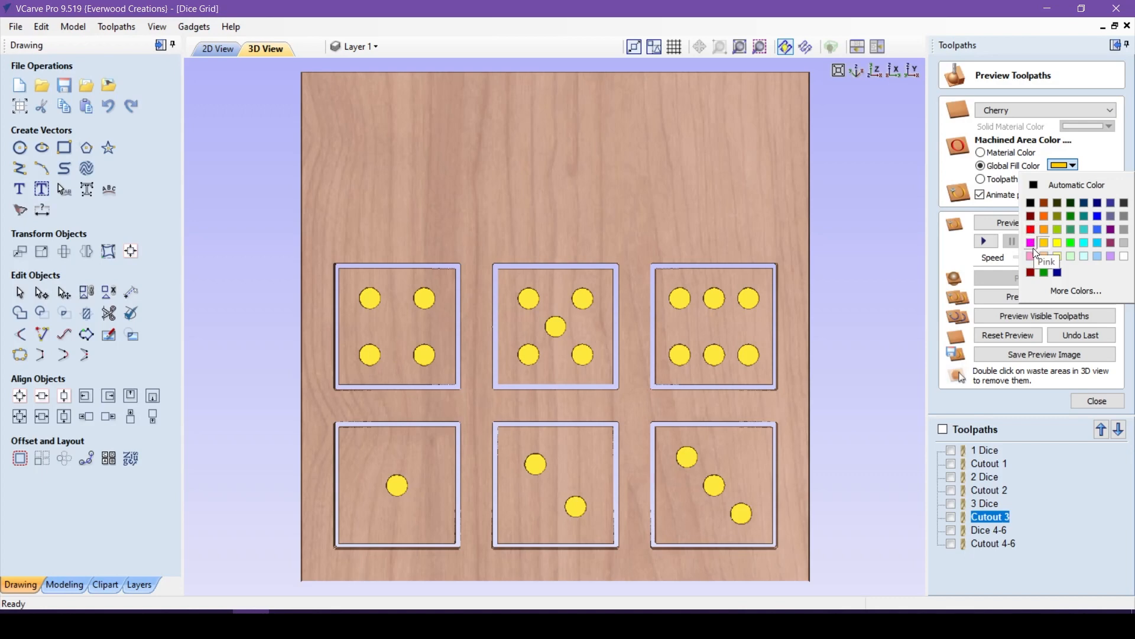
click(1032, 255)
Try a black global fill color and the toolpath color for the machined areas, and restore the material color
click(1071, 165)
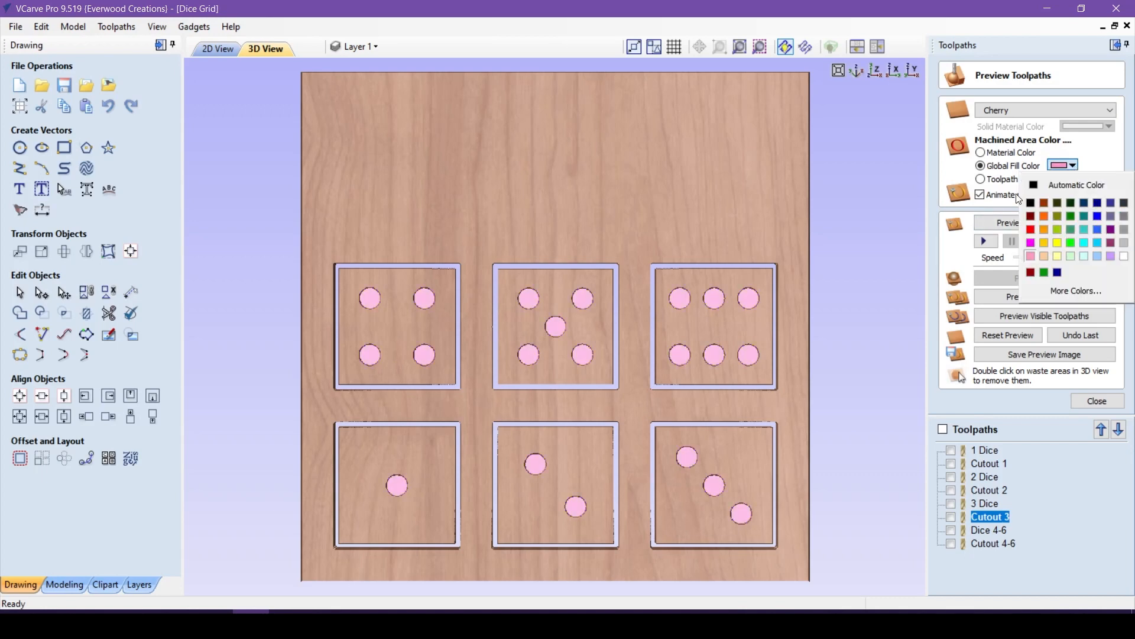
click(1032, 202)
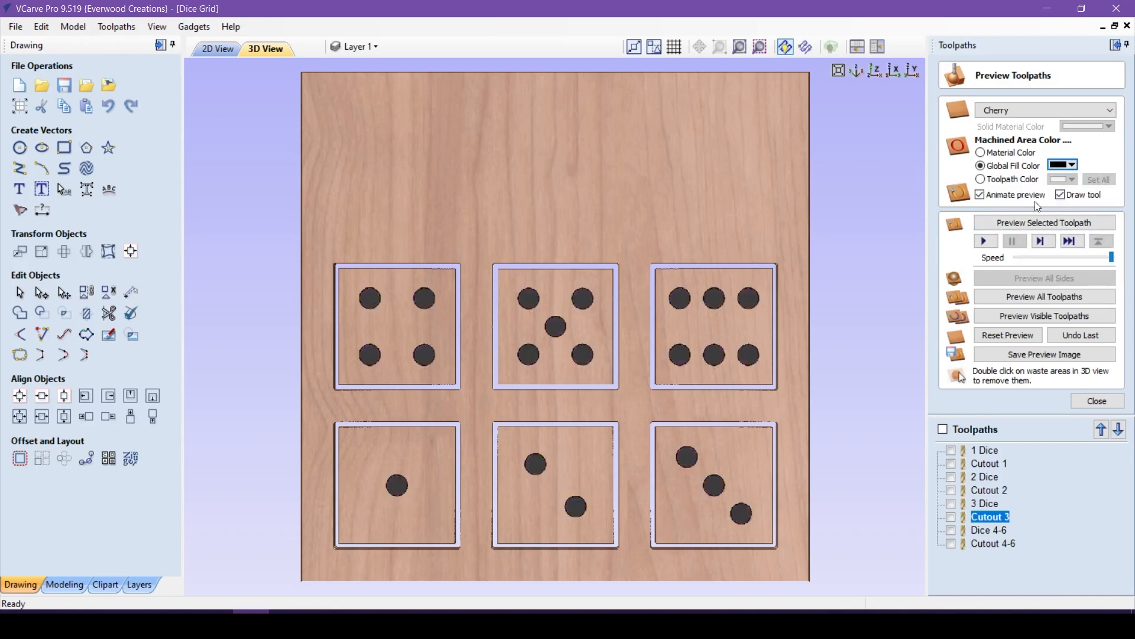
click(981, 180)
click(982, 154)
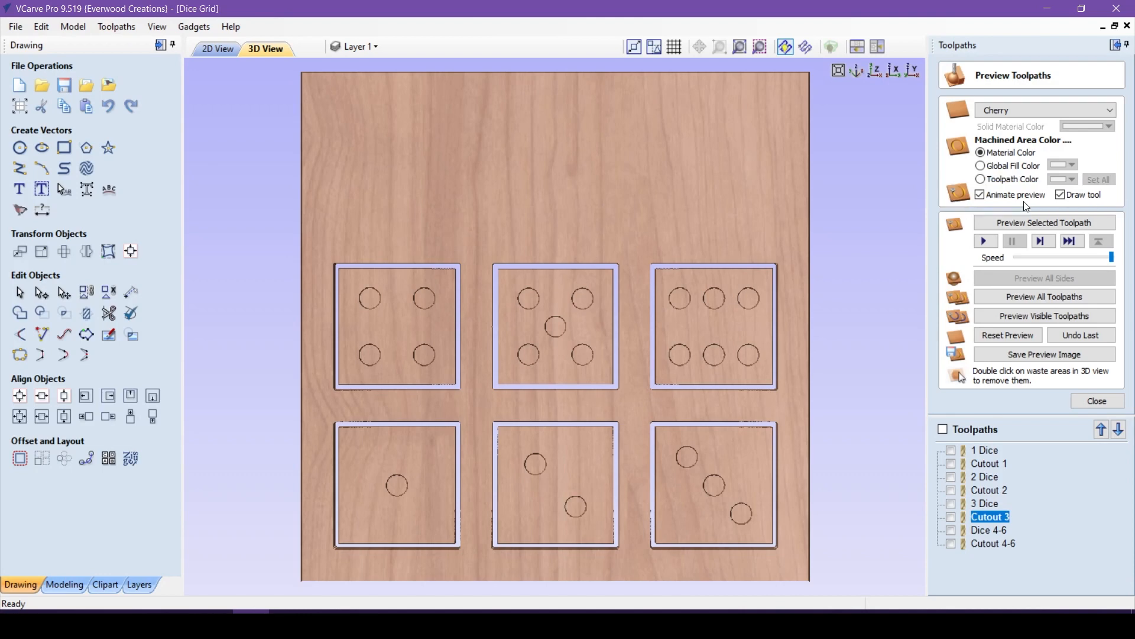
Reset the preview and simulate all toolpaths without animation
click(1008, 335)
click(1025, 297)
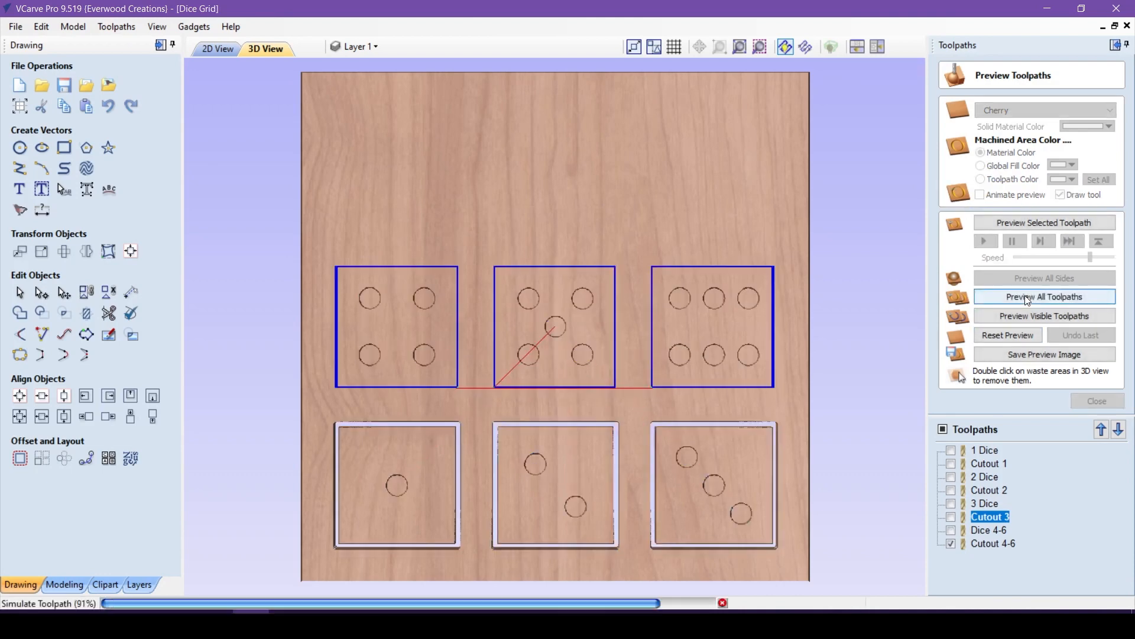
Turn preview animation back on, reset the preview and simulate all toolpaths while adjusting the simulation speed
click(999, 197)
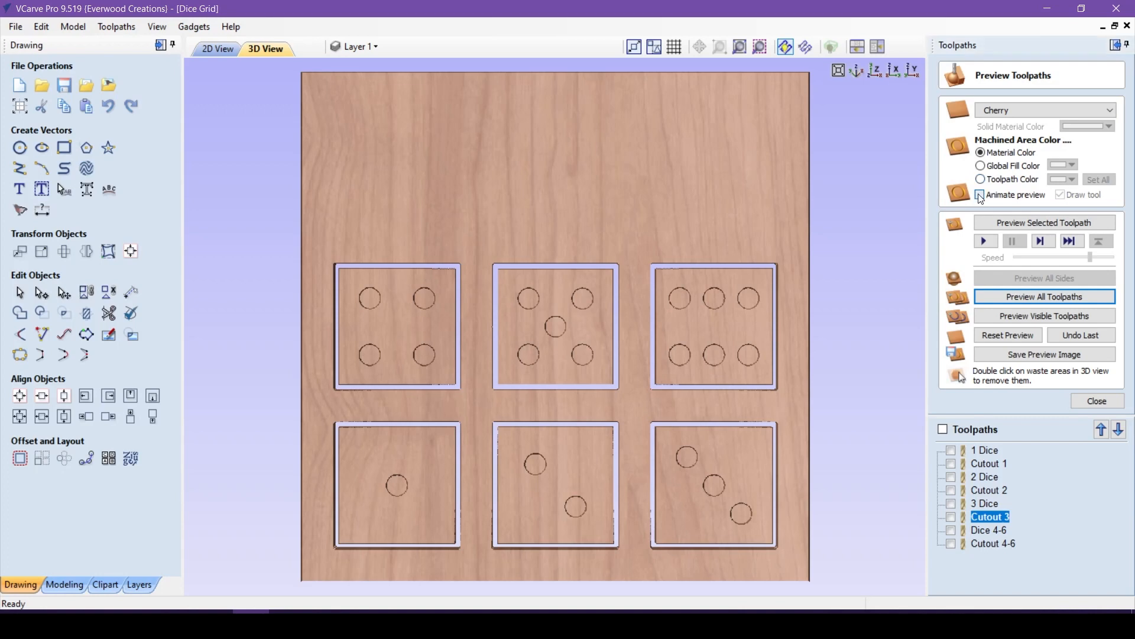
click(1013, 335)
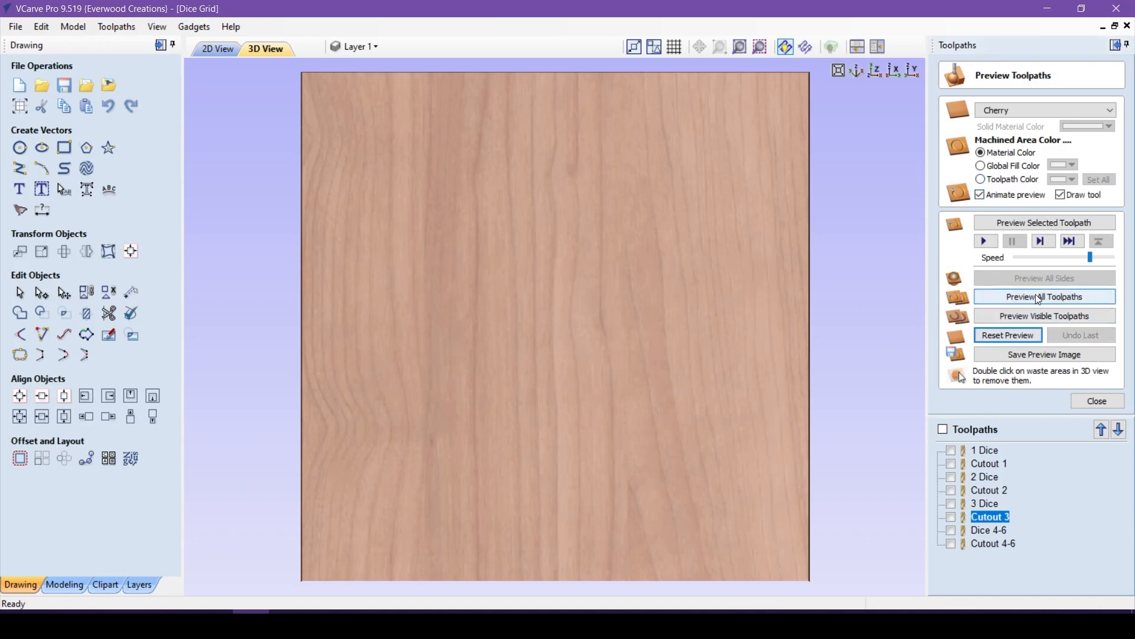
click(1038, 297)
drag(1027, 257, 1073, 256)
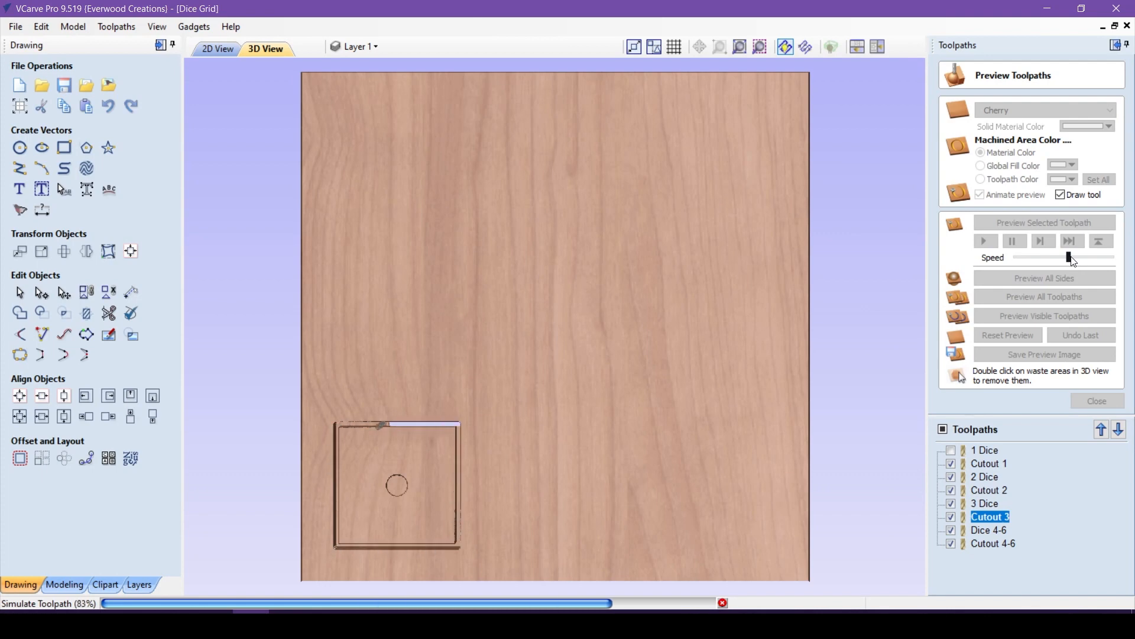
Raise the simulation speed to its maximum while all toolpaths are being simulated
drag(1073, 261, 1101, 264)
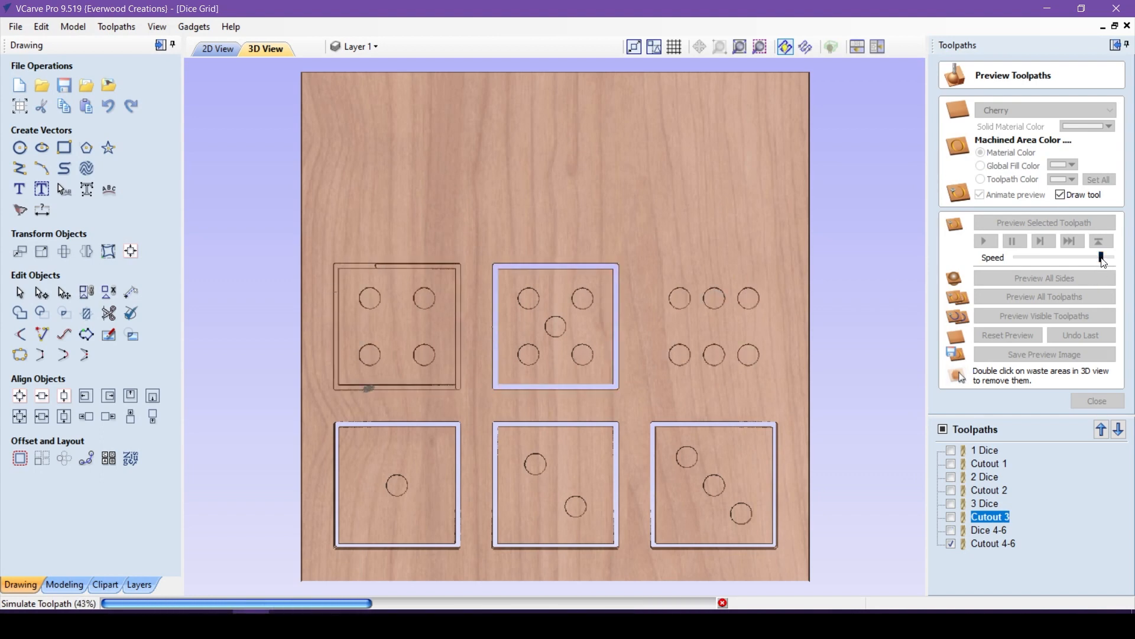
drag(1101, 258, 1117, 261)
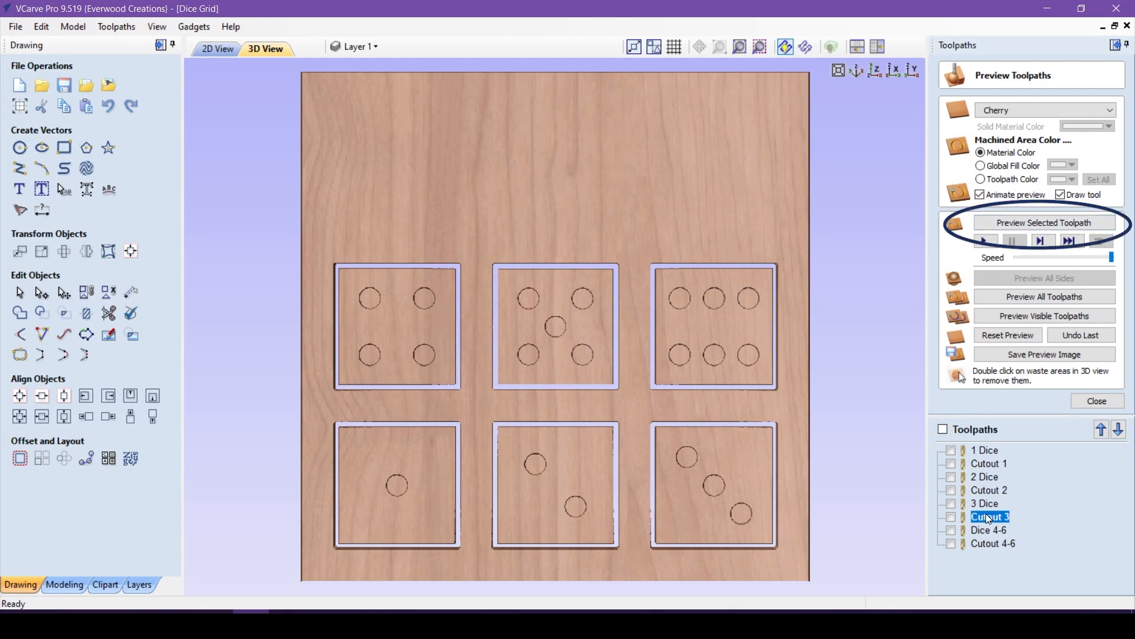
Make the 1 Dice, Cutout 1 and 2 Dice toolpaths visible and reset the preview
mouse_move(989, 513)
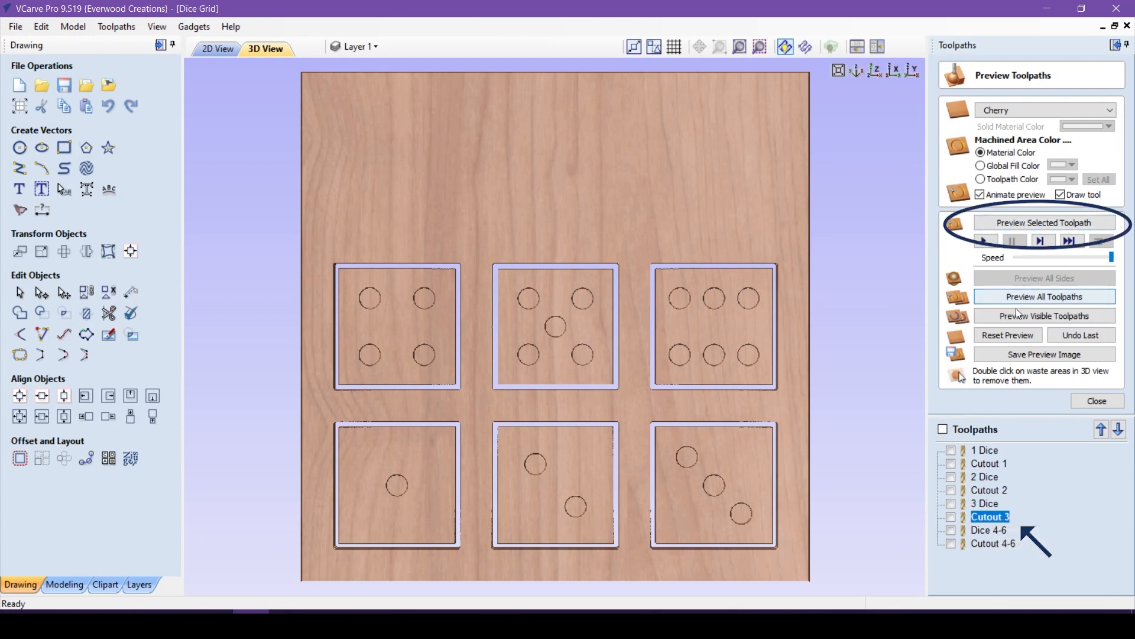
click(952, 450)
click(952, 463)
click(951, 477)
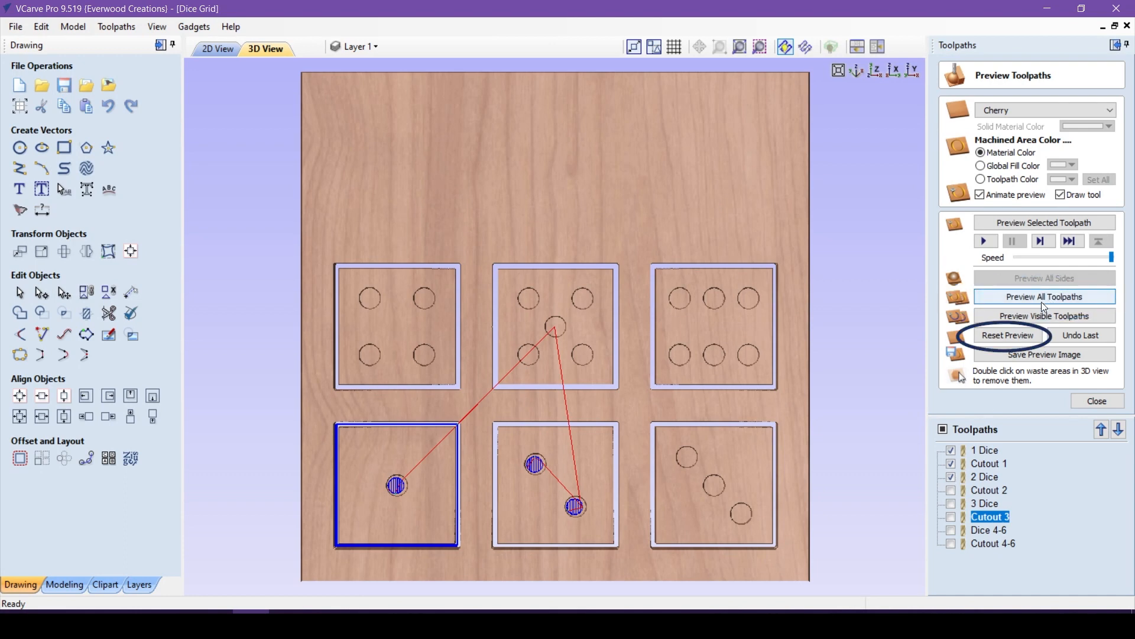
click(1008, 336)
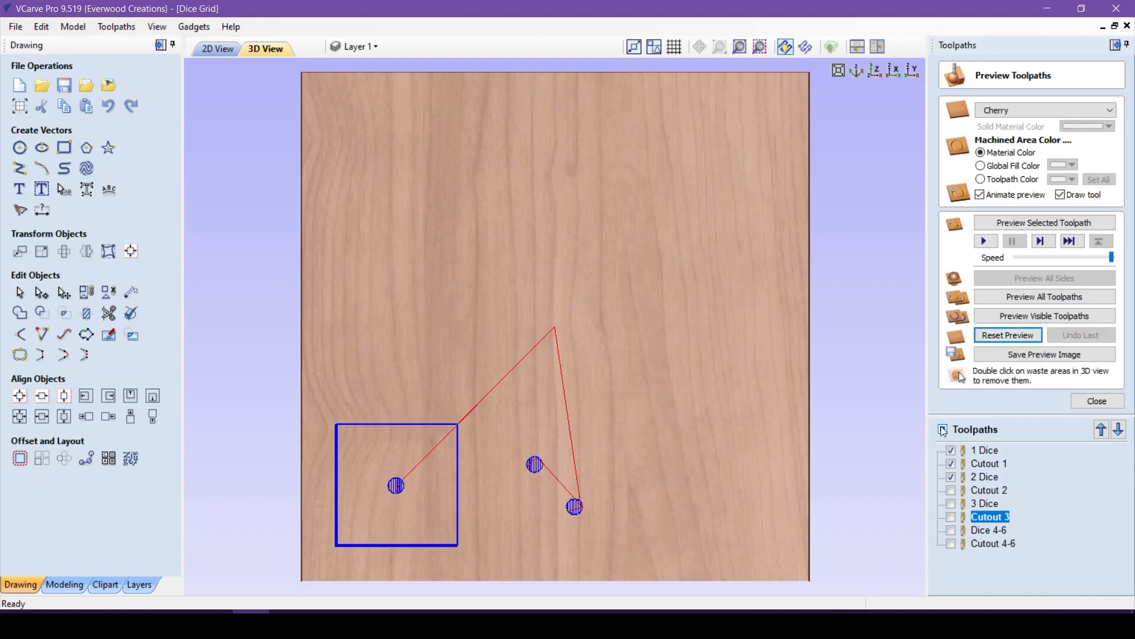
Hide the 1 Dice, Cutout 1 and 2 Dice toolpaths and simulate only the selected Dice 4-6 toolpath
click(951, 450)
click(951, 463)
click(951, 476)
click(989, 530)
click(1031, 224)
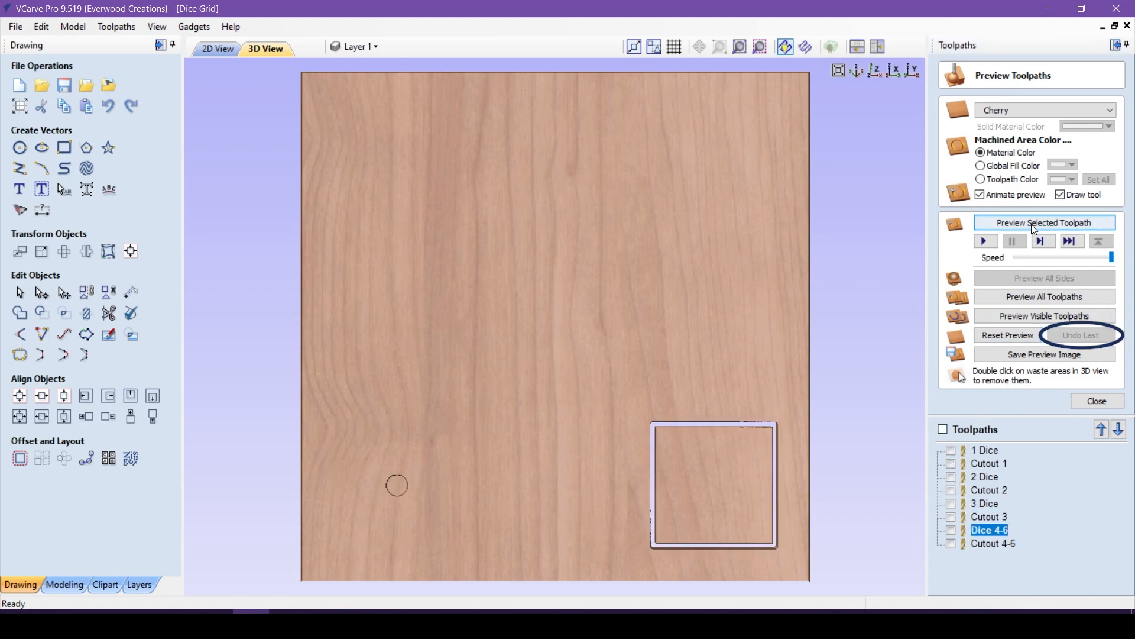
Undo the last toolpath simulation and simulate all toolpaths
click(1077, 335)
click(1044, 296)
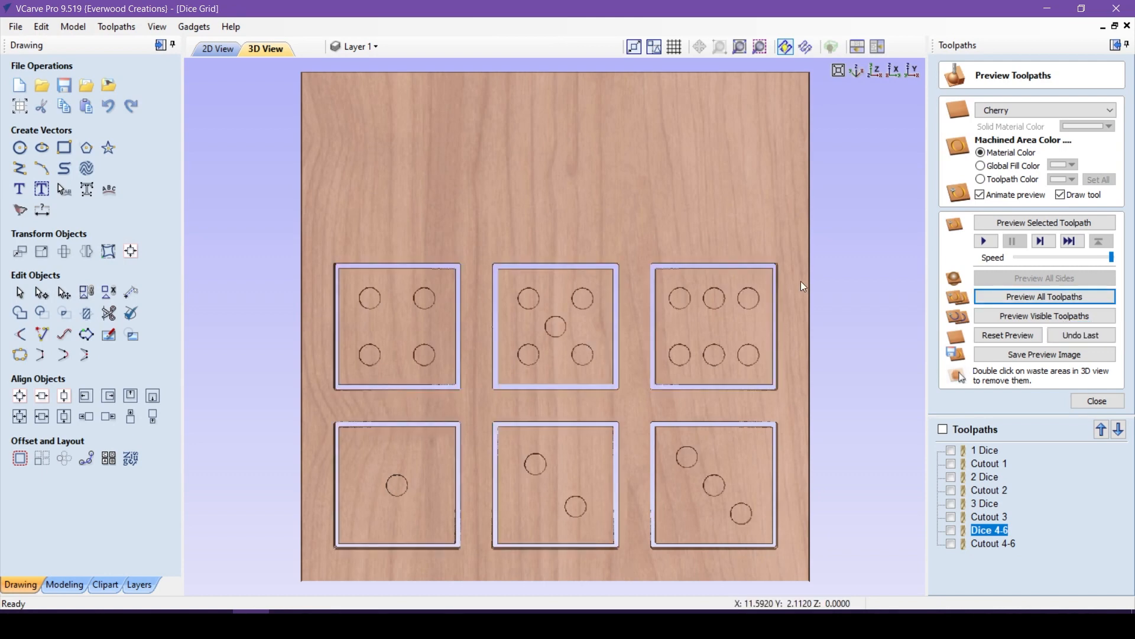
Examine the machined dice board in 3D from a tilted angle, in the isometric, Z, X and Y views, and up close
drag(491, 231, 616, 282)
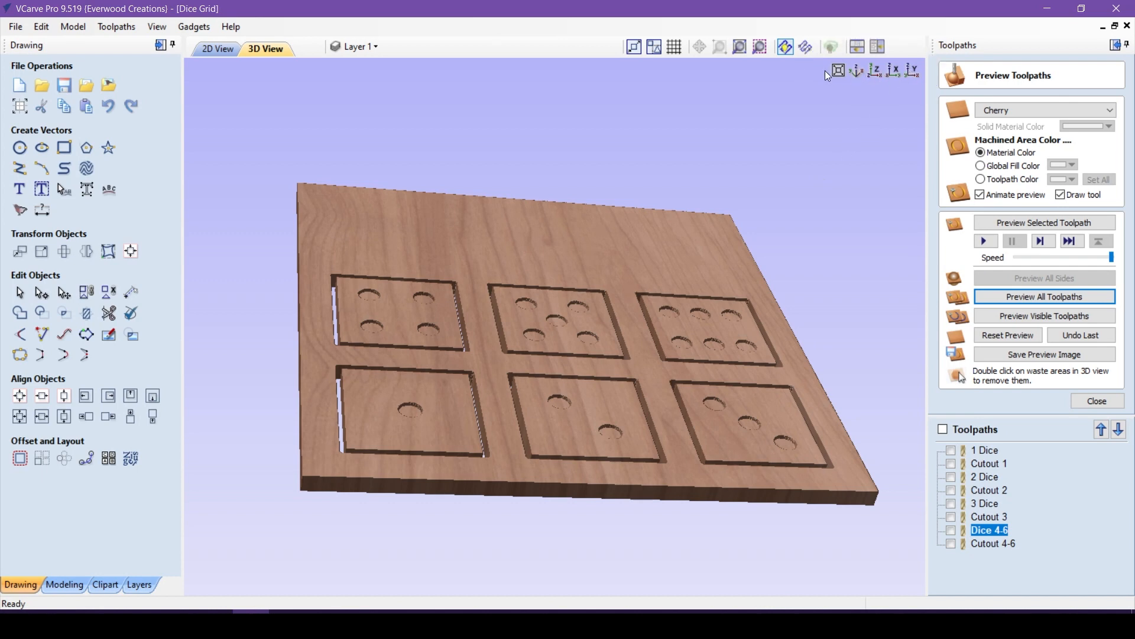
click(858, 71)
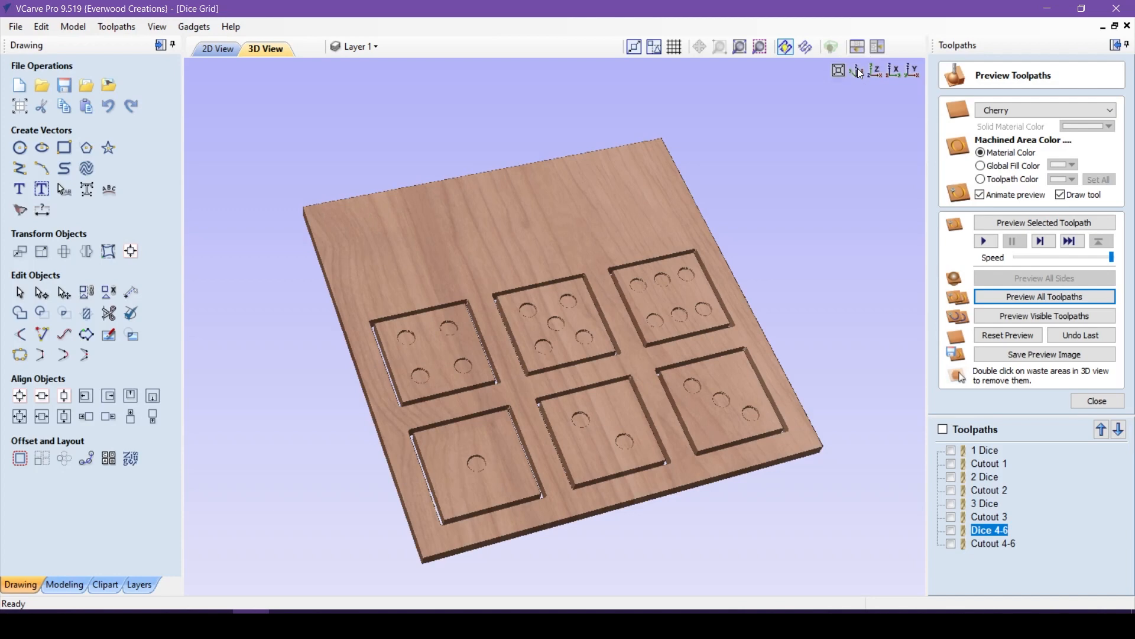
click(876, 71)
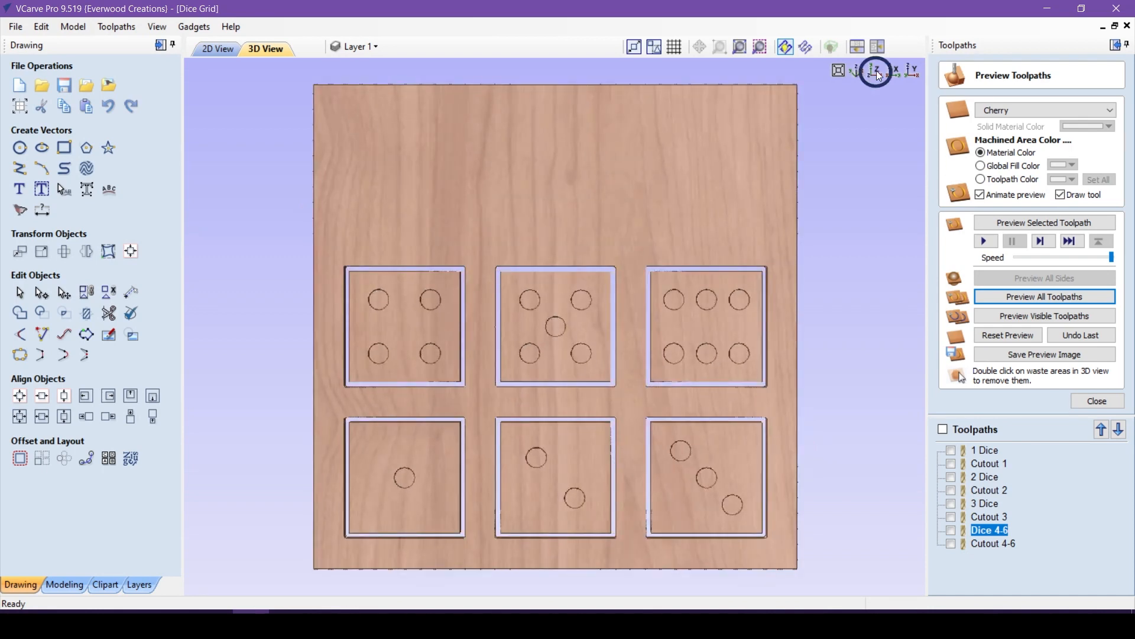
click(893, 73)
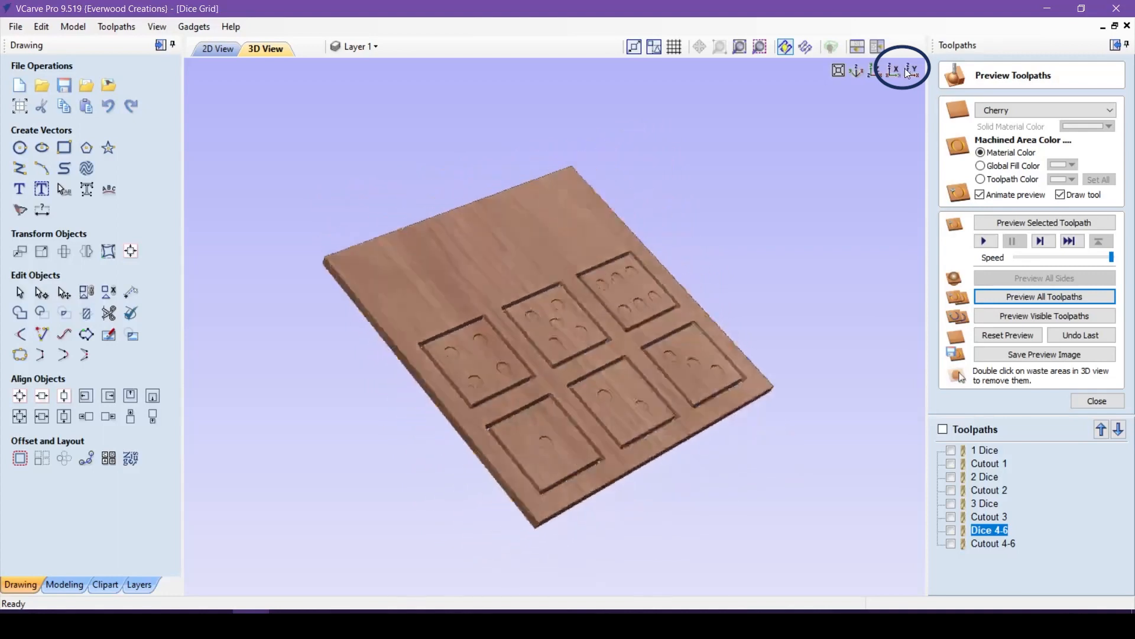
click(909, 68)
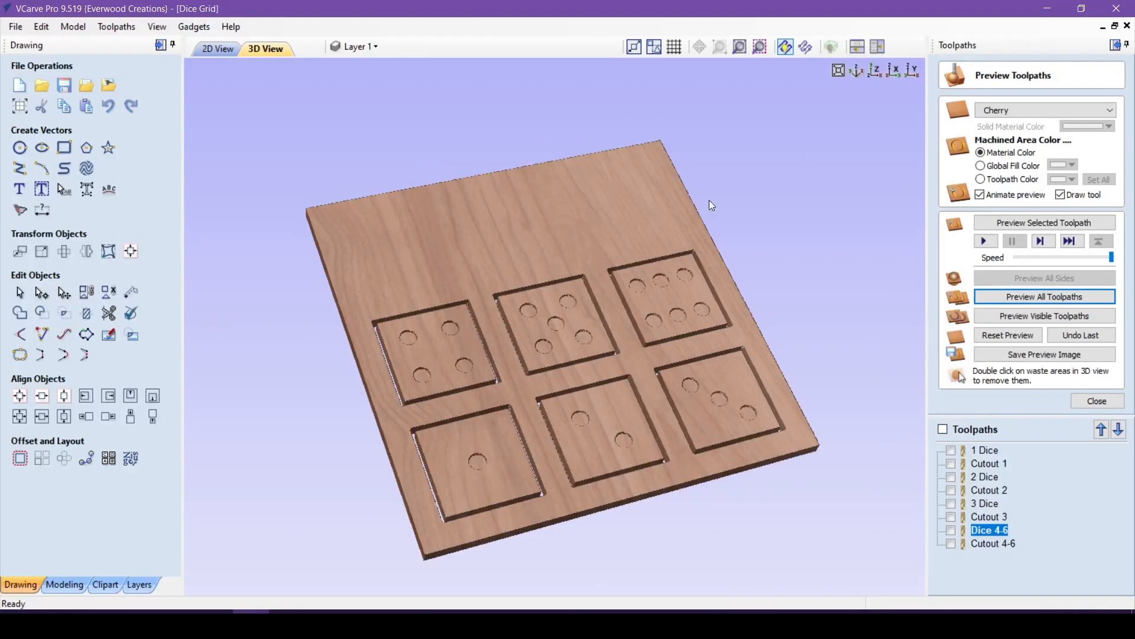
scroll(615, 215, up, 3)
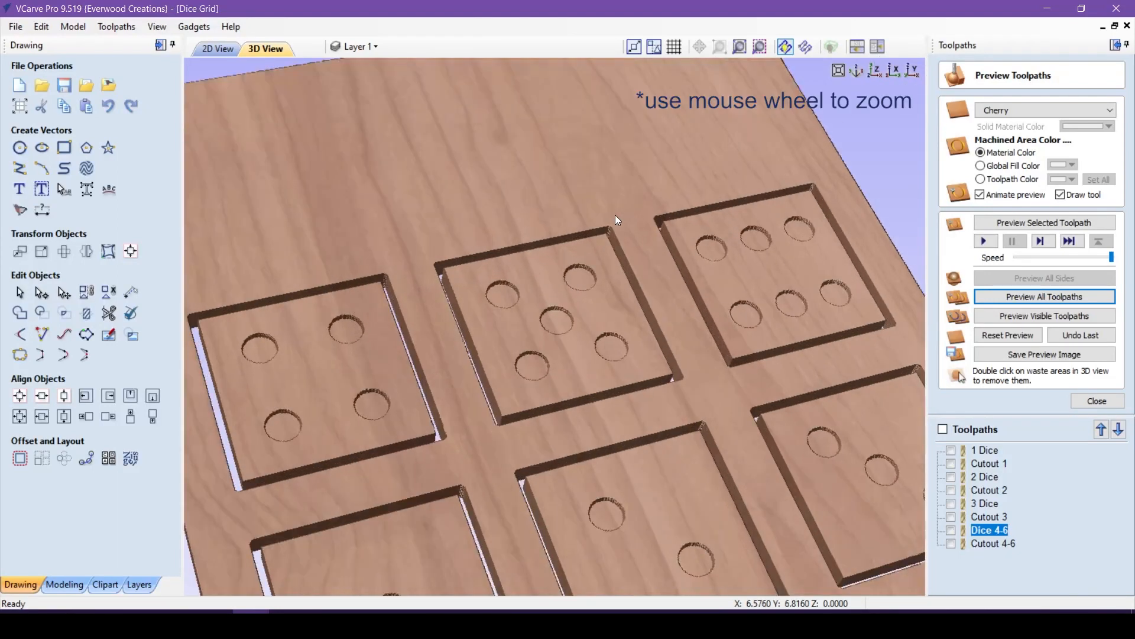
scroll(723, 323, up, 2)
drag(725, 323, 306, 395)
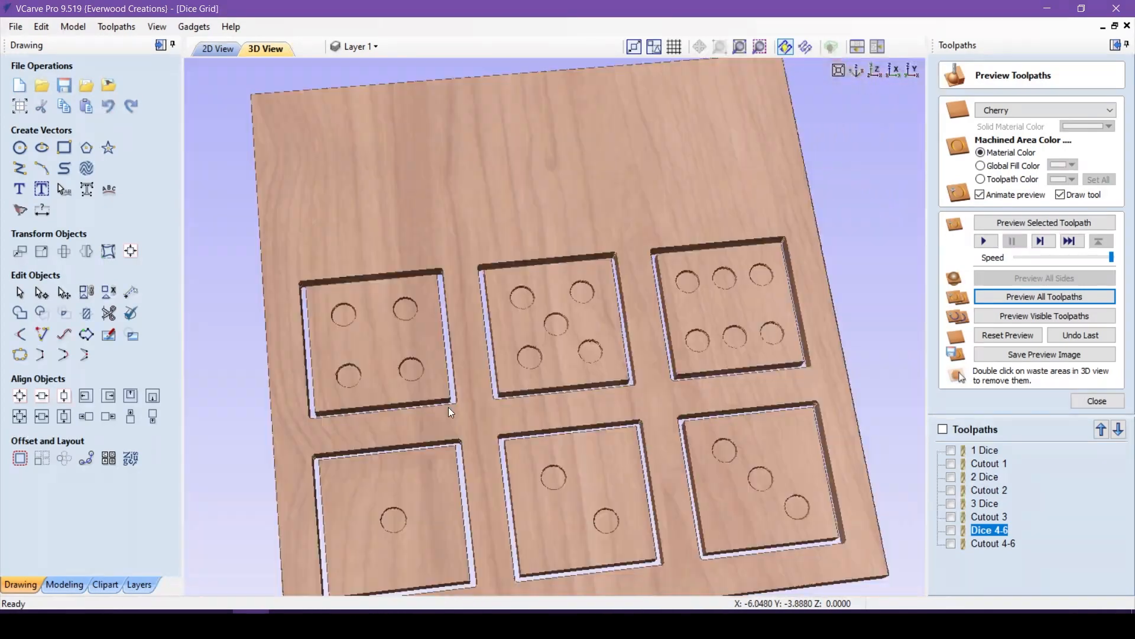
scroll(448, 407, up, 3)
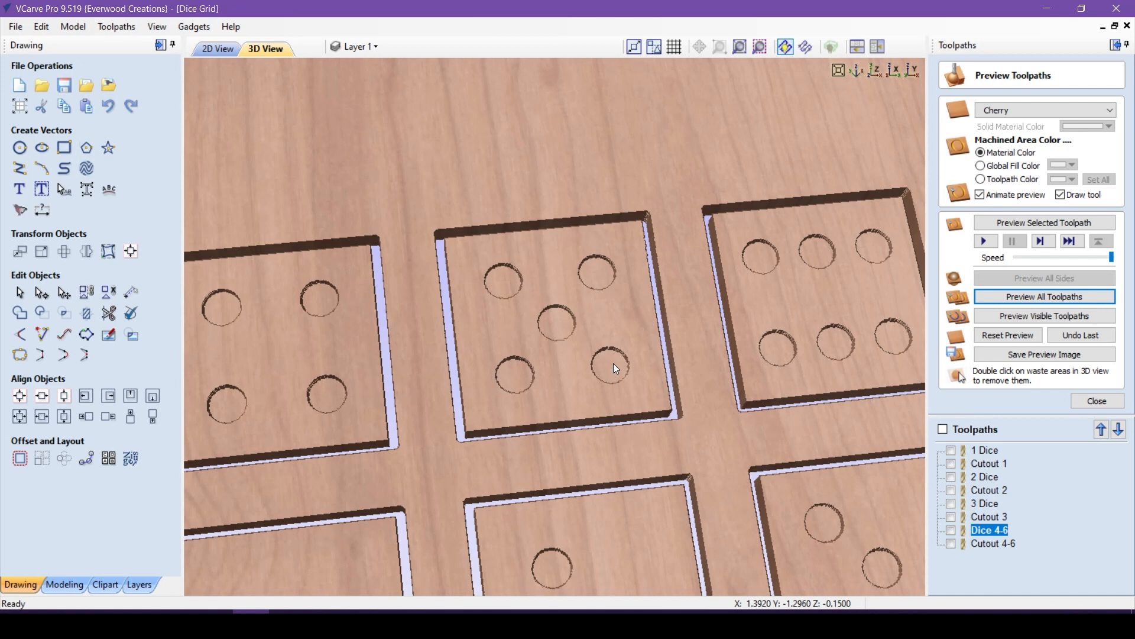
scroll(624, 326, down, 5)
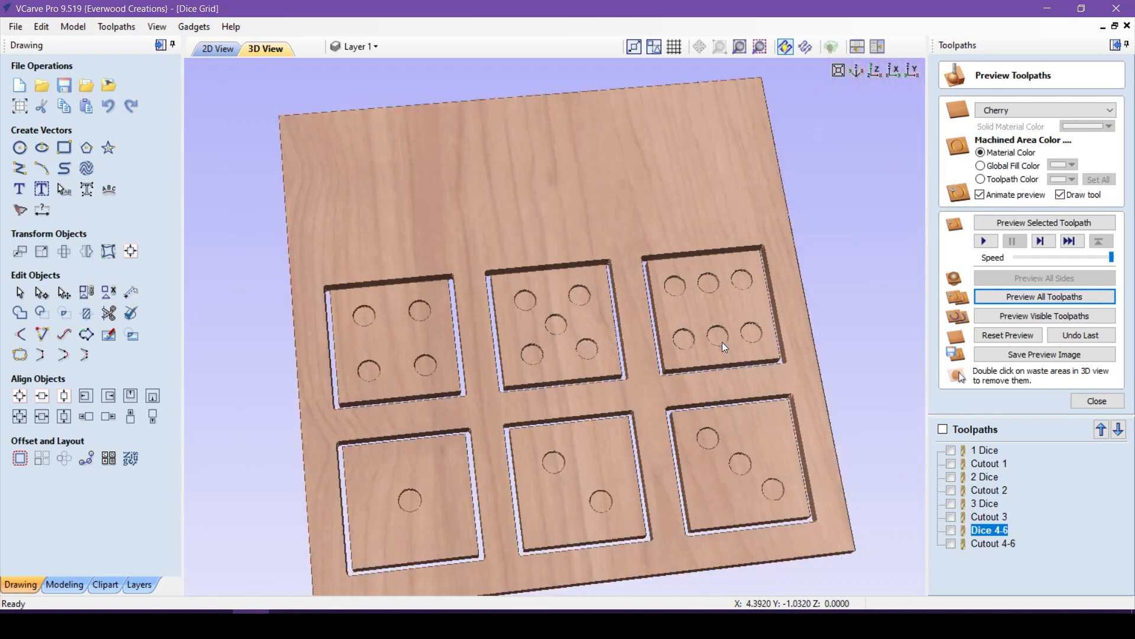
Remove the waste material around the six dice pieces in the 3D preview and save a preview image
double_click(646, 383)
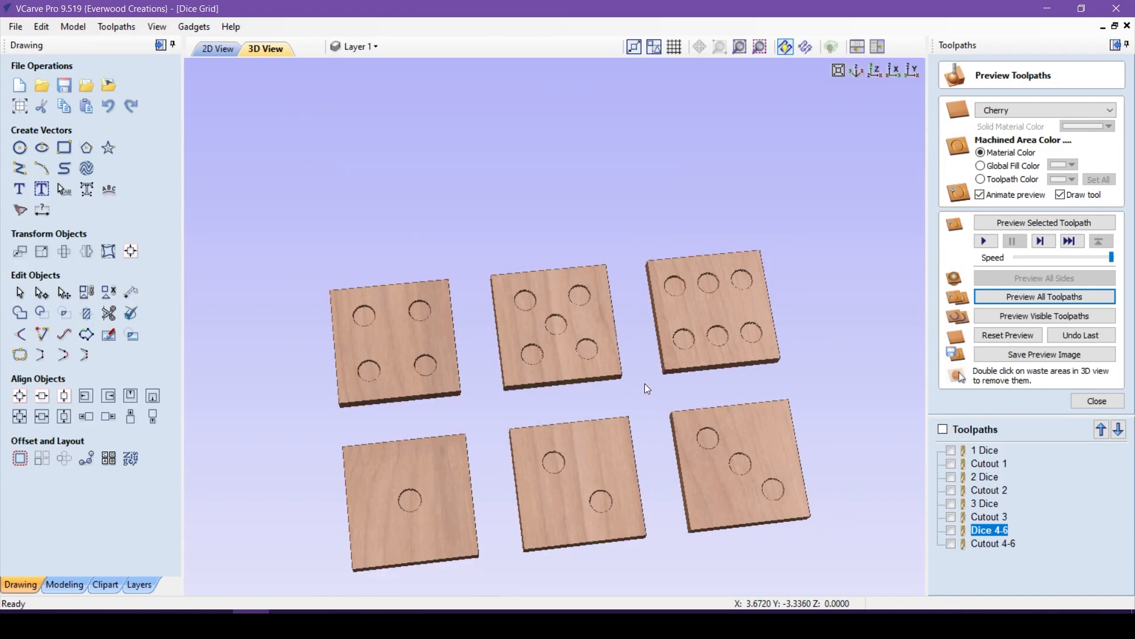
drag(587, 414, 596, 447)
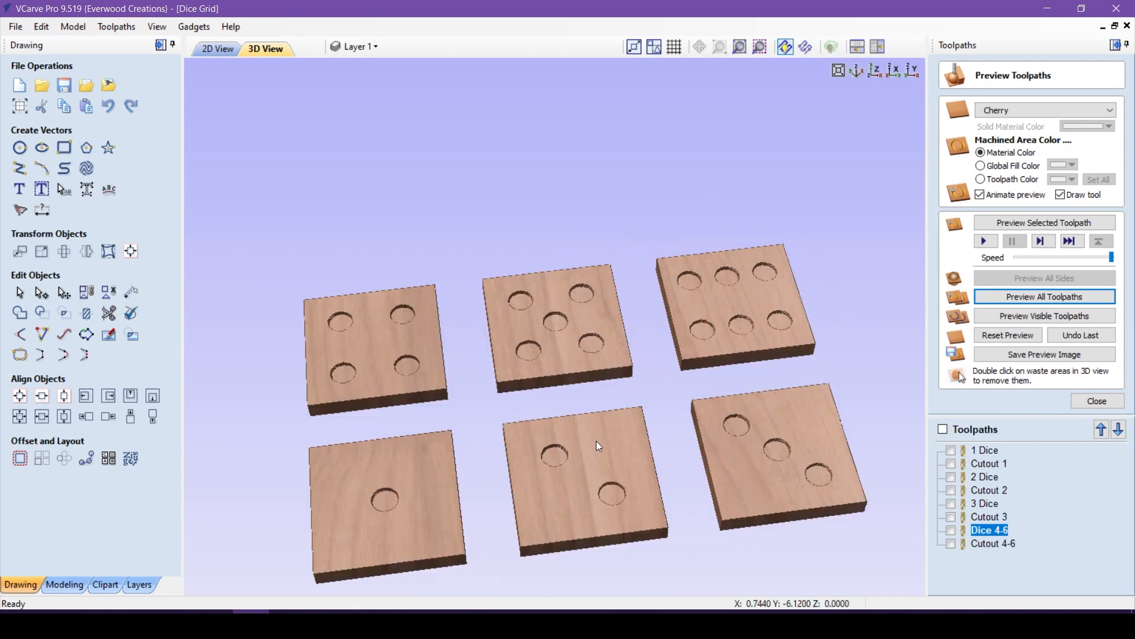
ctrl+right_drag(590, 454, 589, 395)
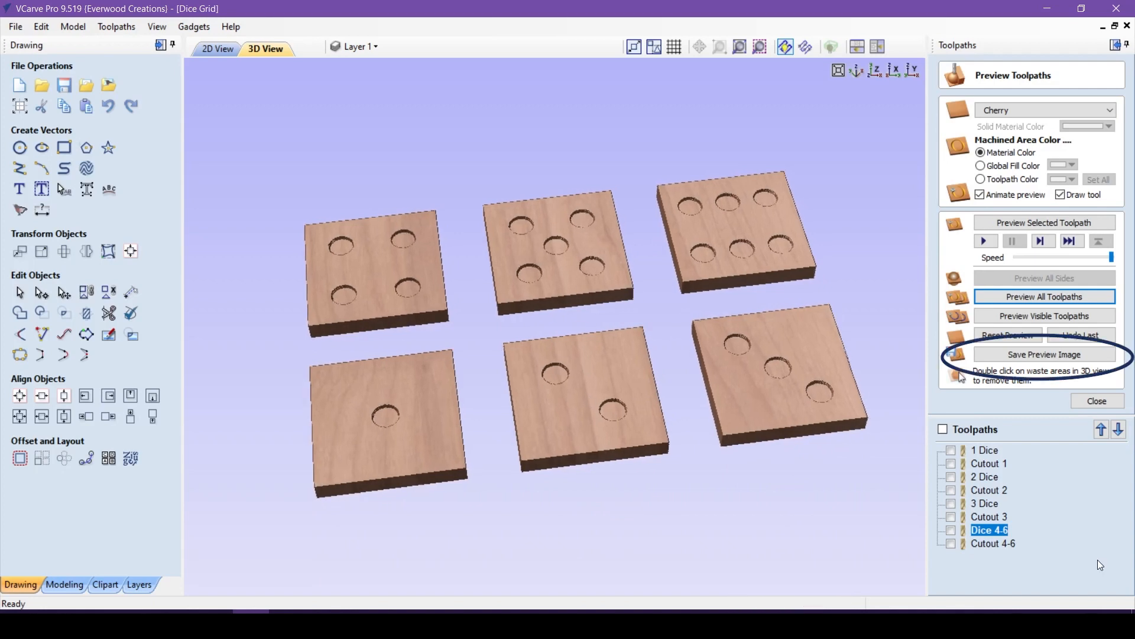
click(1039, 357)
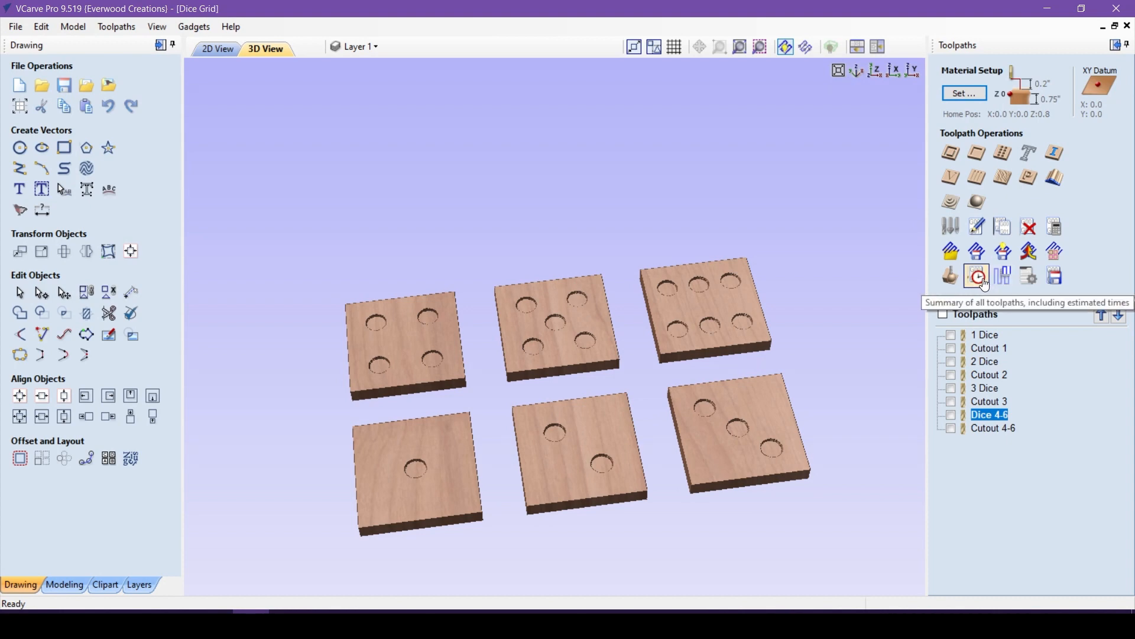
Open the summary of all toolpaths and read the reference manual page on estimating machining times and the scale factor
click(978, 278)
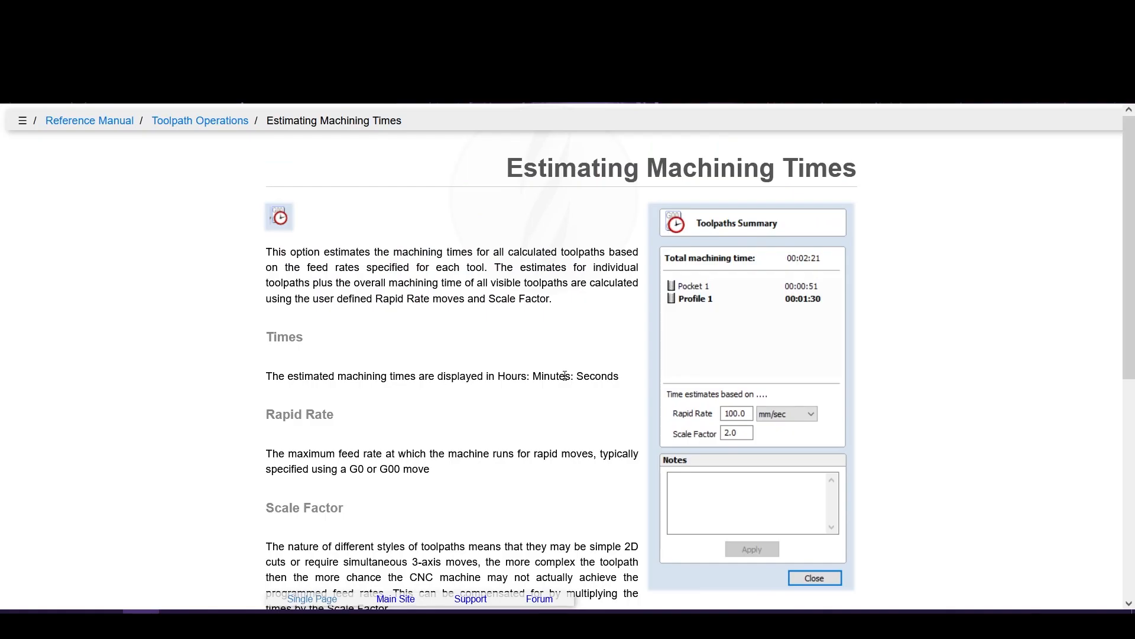
scroll(565, 375, down, 3)
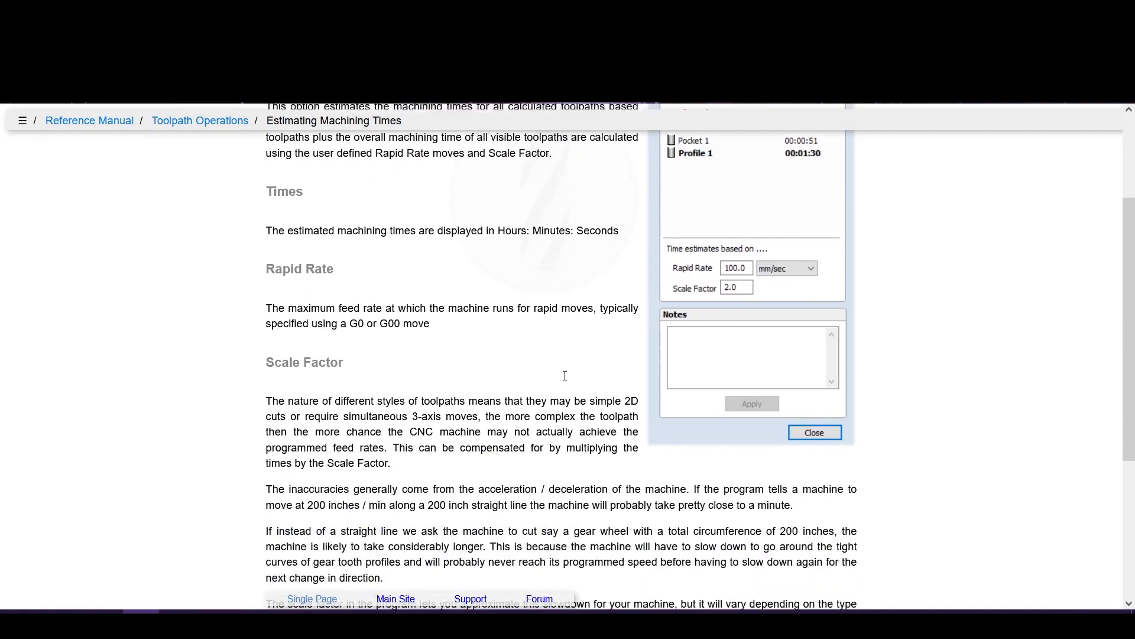
scroll(565, 376, down, 4)
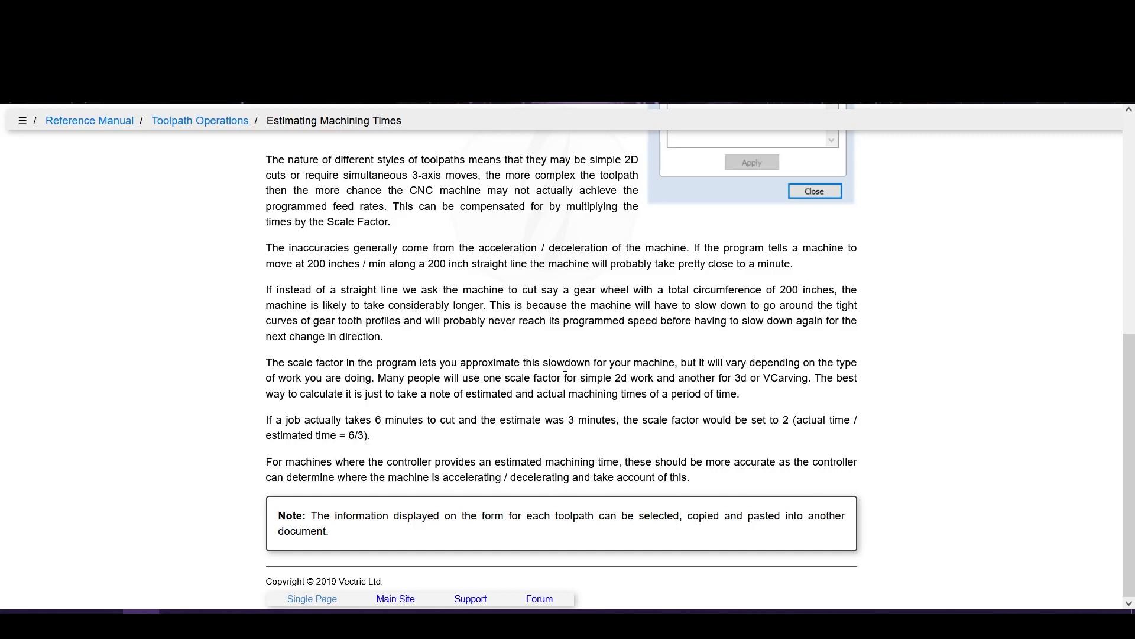
scroll(565, 376, up, 3)
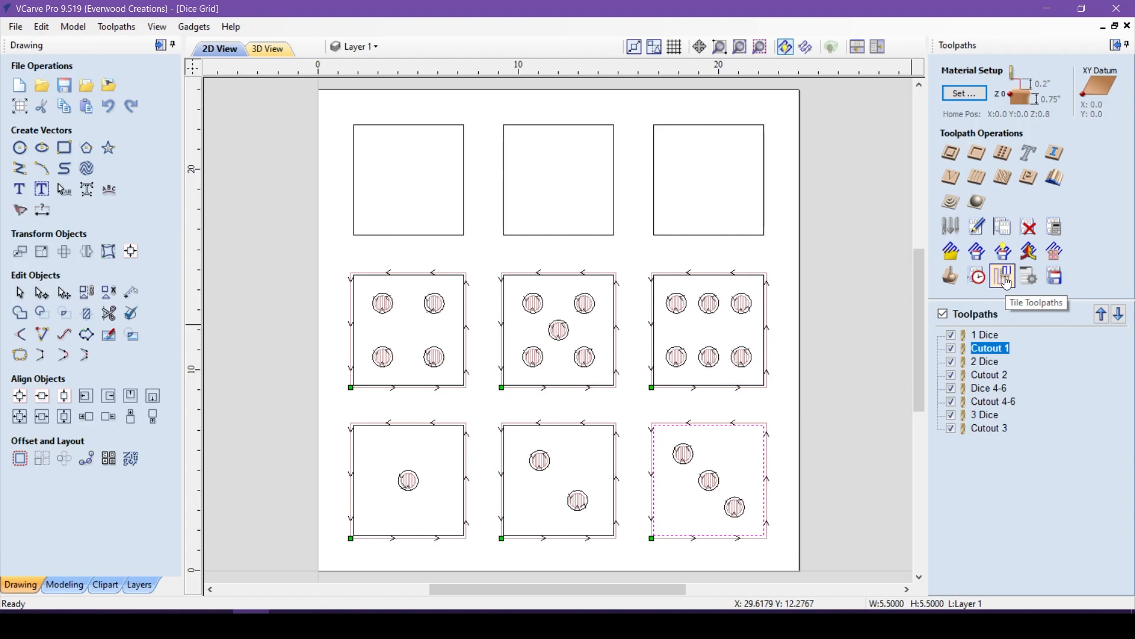
Enable toolpath tiling in the Toolpath Tiling Manager and hide the manager
click(1004, 276)
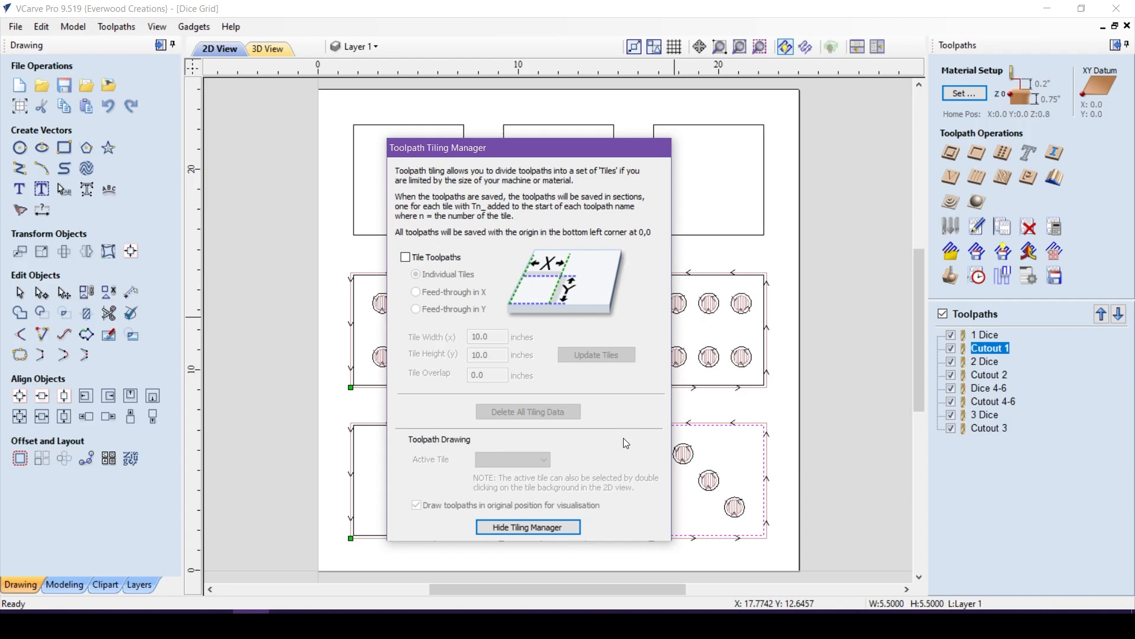
click(406, 258)
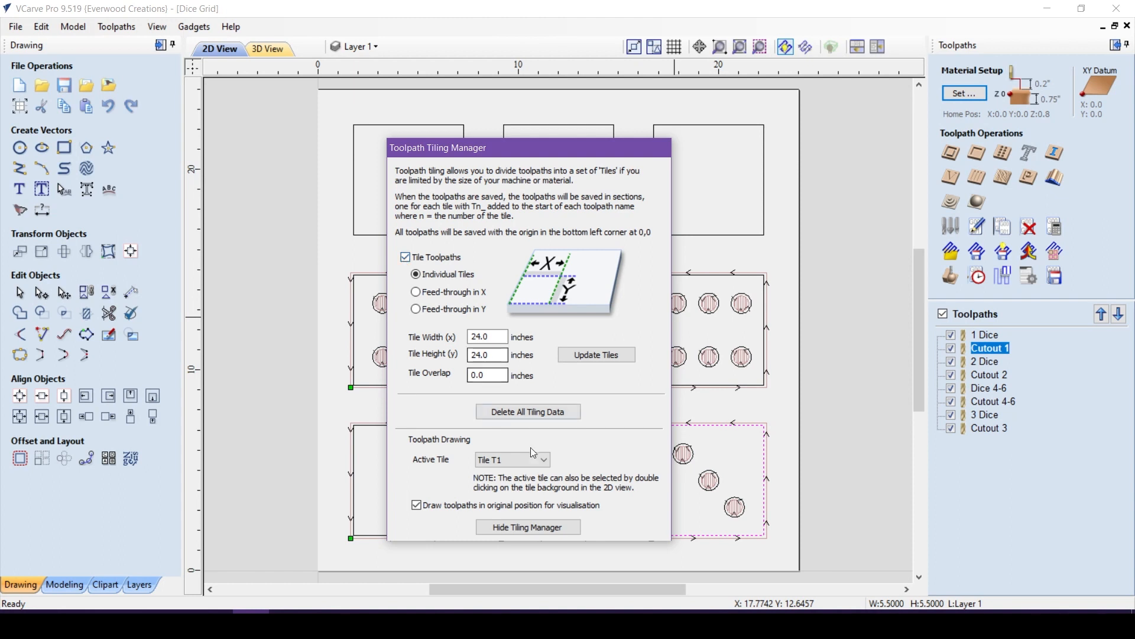
click(549, 527)
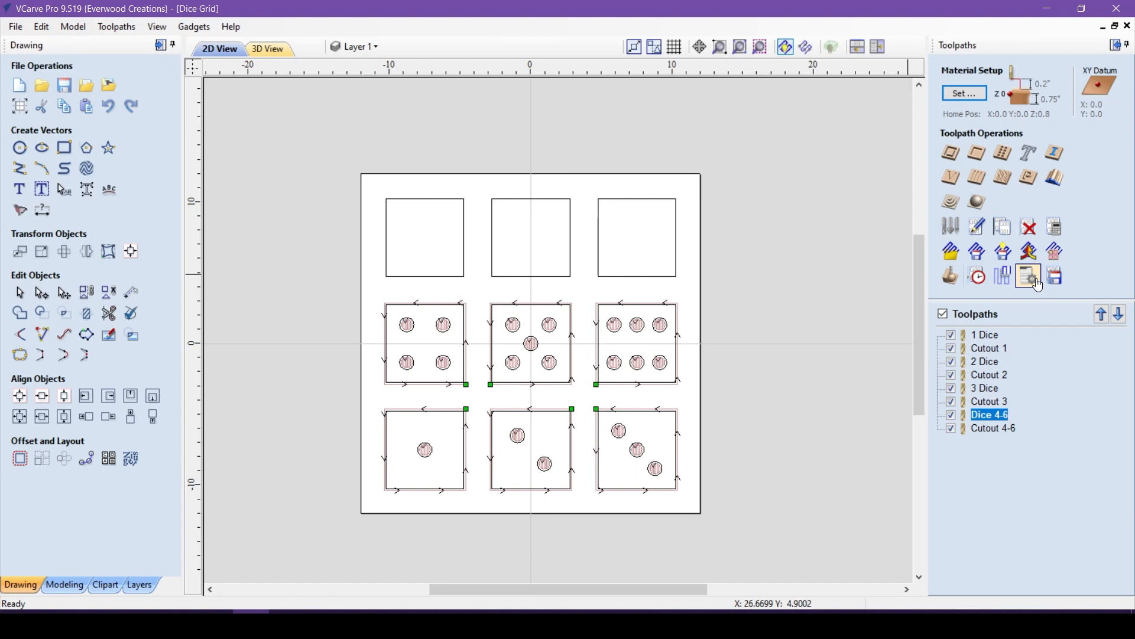
Create the job setup sheet for Dice Grid and review its material setup, toolpaths summary and individual toolpath details
click(1038, 284)
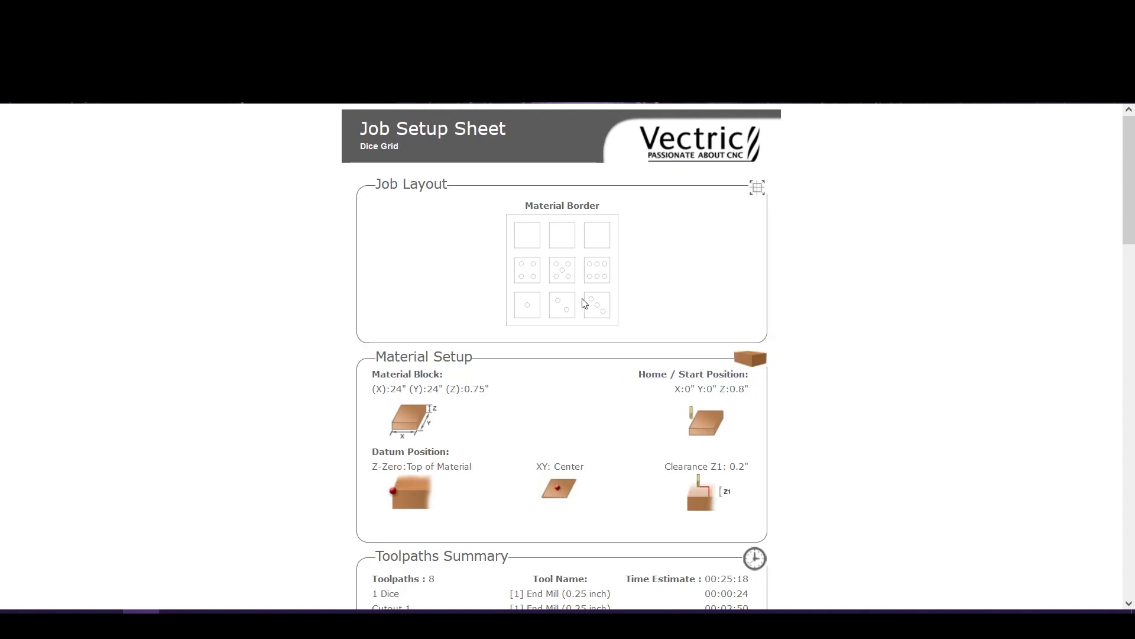
scroll(341, 370, down, 1)
scroll(341, 370, down, 2)
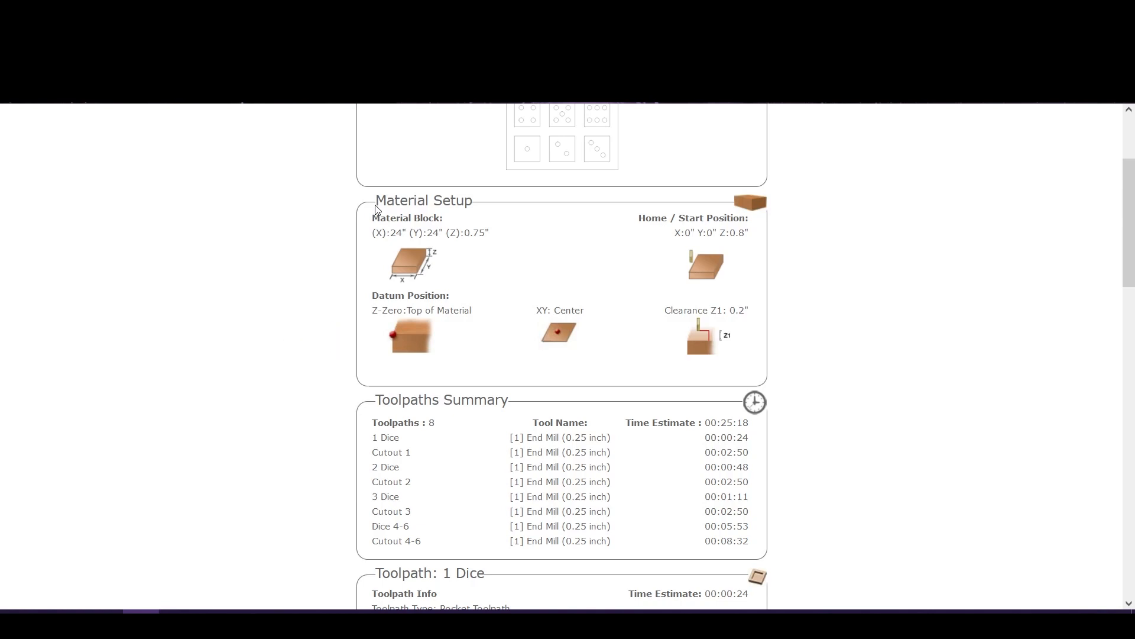
scroll(336, 360, down, 1)
scroll(337, 360, down, 3)
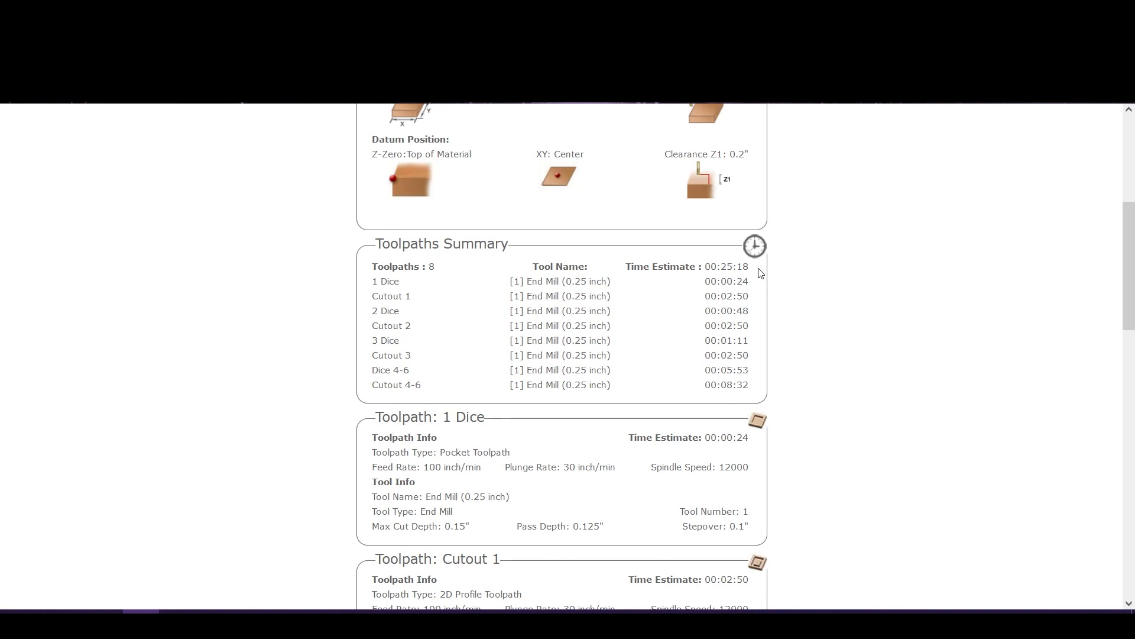
scroll(760, 272, down, 3)
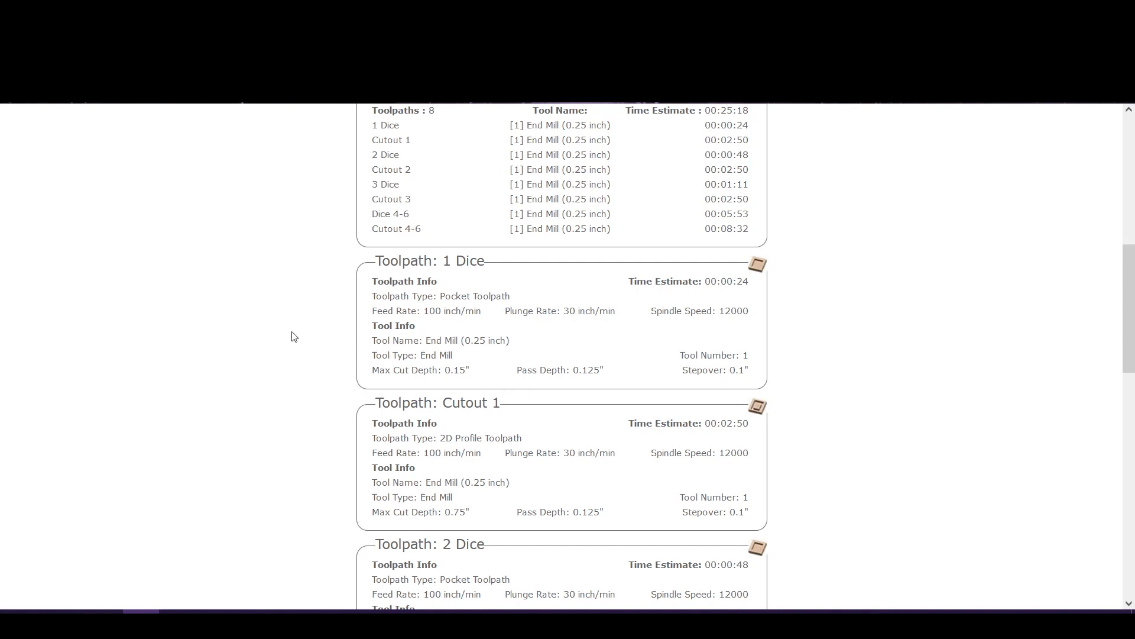
scroll(282, 330, down, 3)
scroll(282, 330, down, 10)
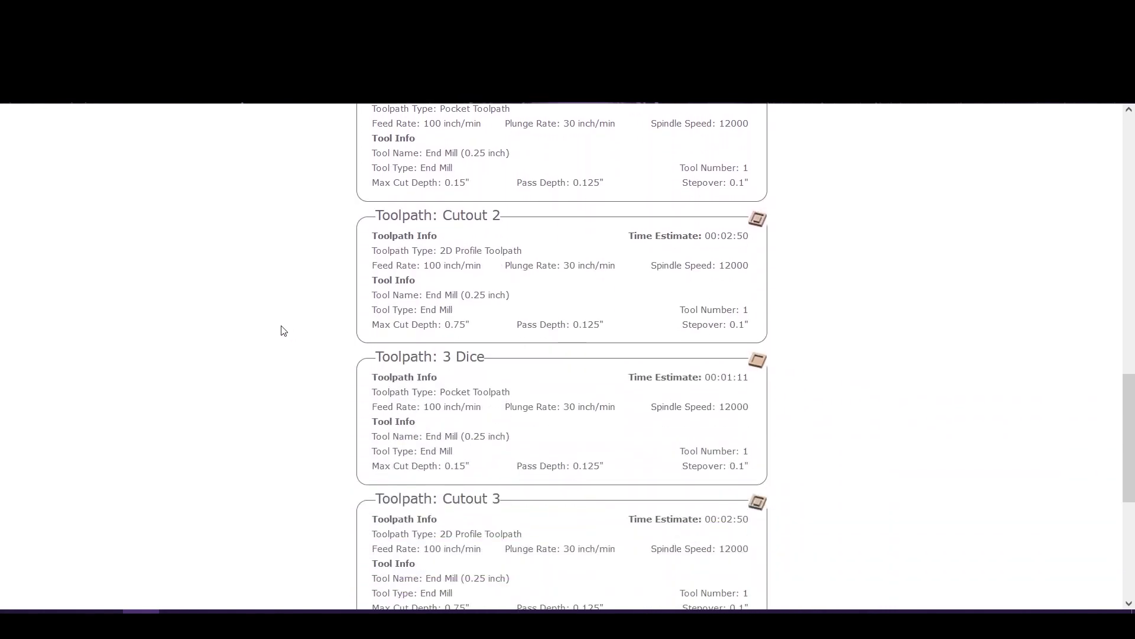
scroll(282, 330, down, 2)
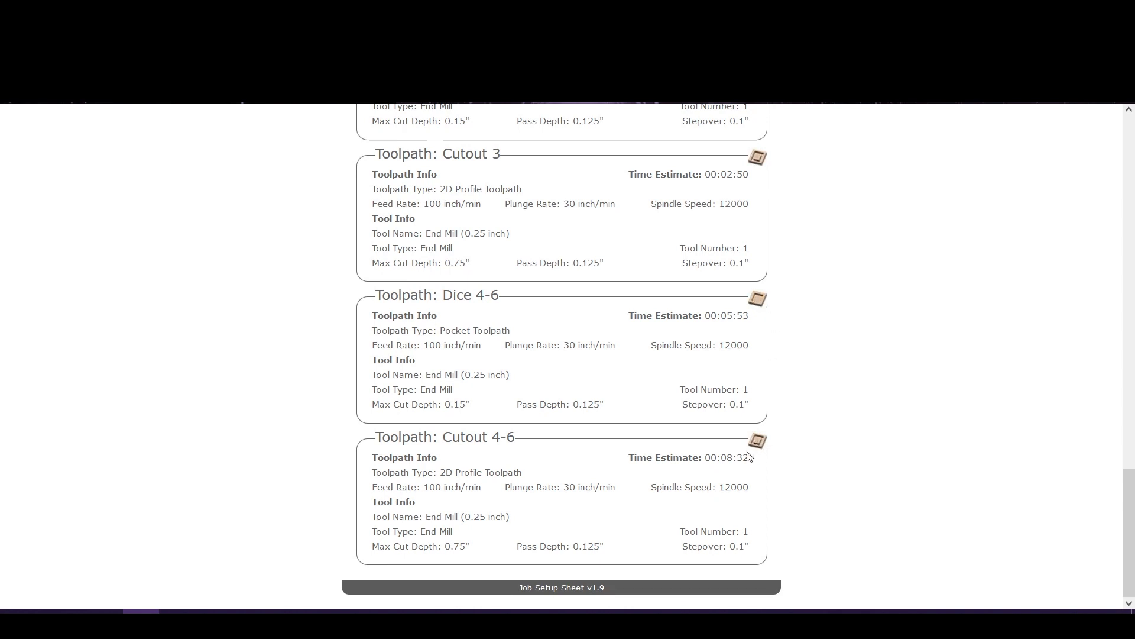
scroll(819, 421, up, 7)
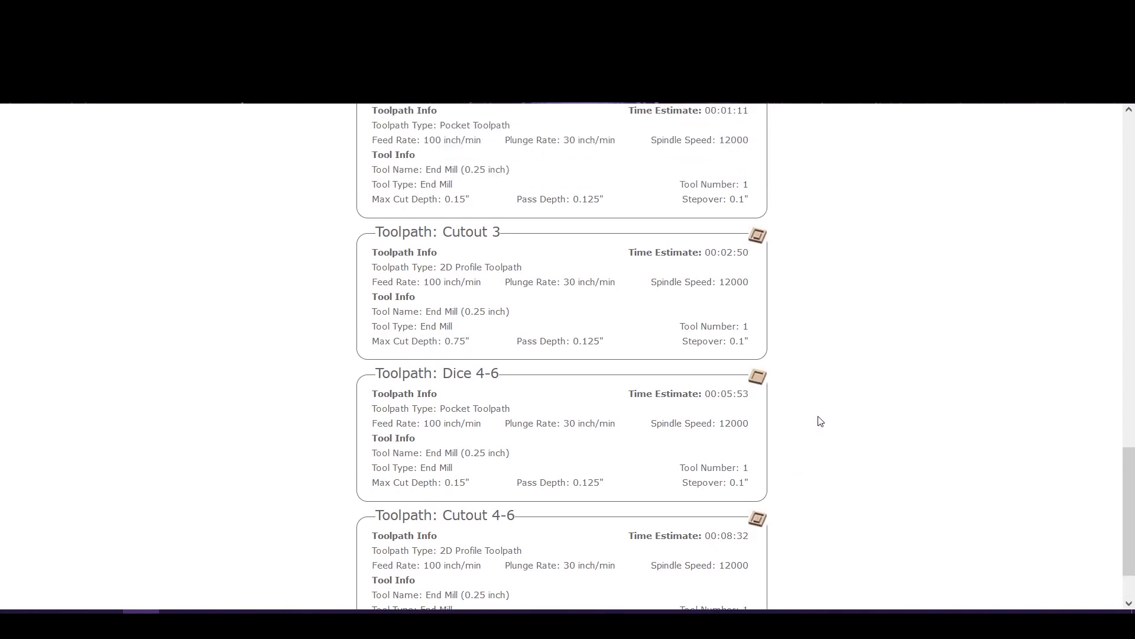
scroll(820, 421, up, 5)
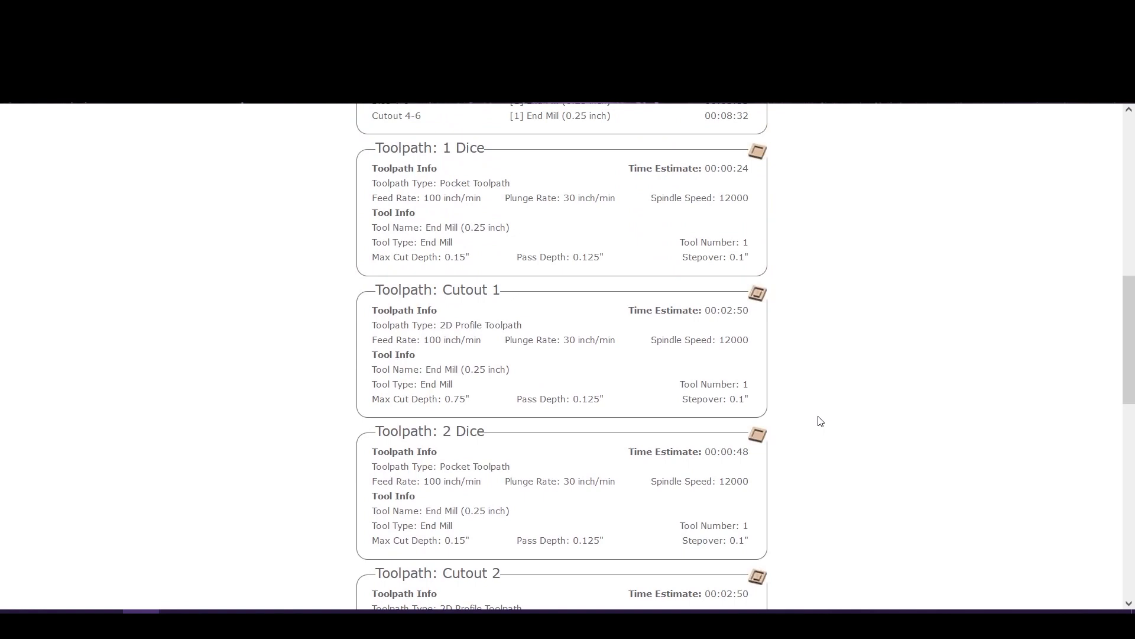
Return to the toolpaths summary in the job setup sheet and review the time estimates and datum position
scroll(820, 421, up, 4)
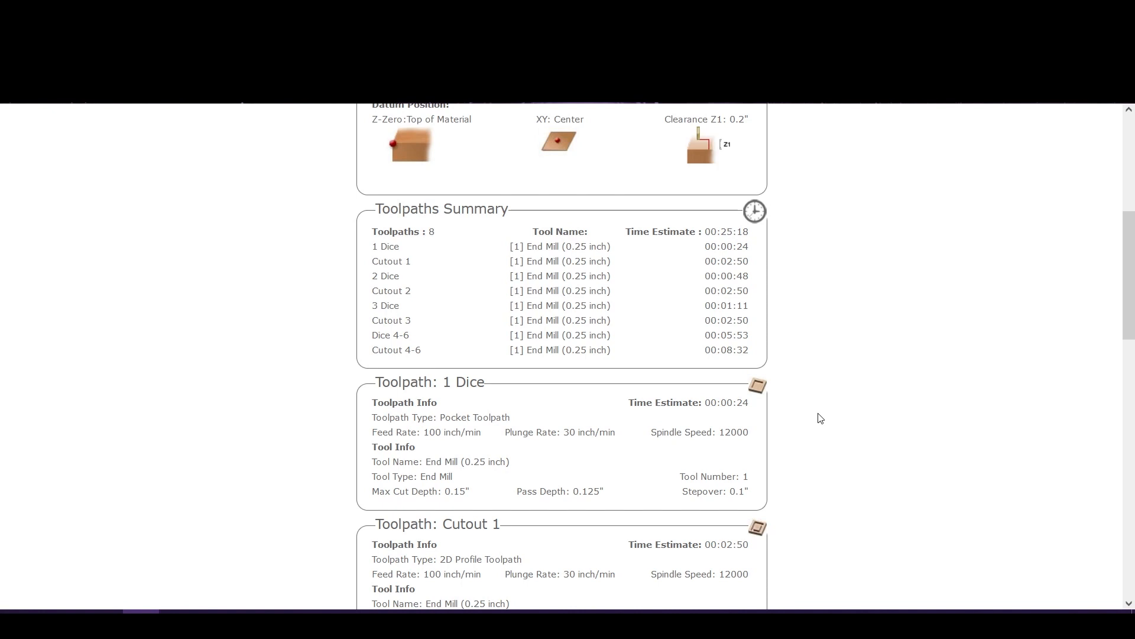
scroll(820, 418, up, 4)
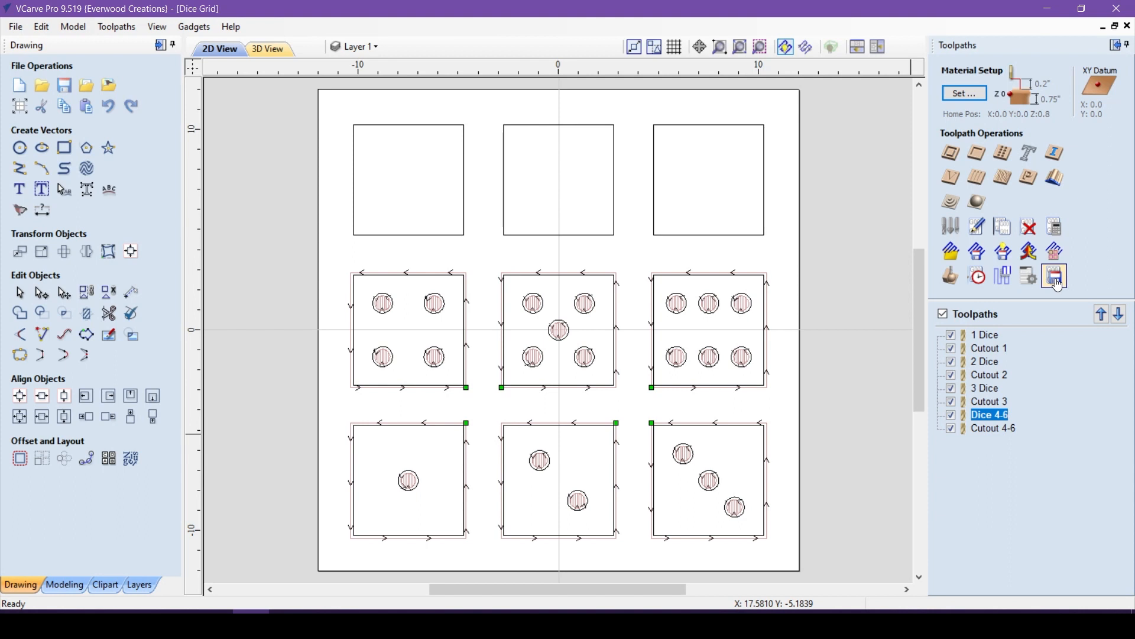
Save all visible toolpaths to one file, 1 Dice.mmg, with the Axiom HHC CNC (mm) (*.mmg) post processor
click(1058, 286)
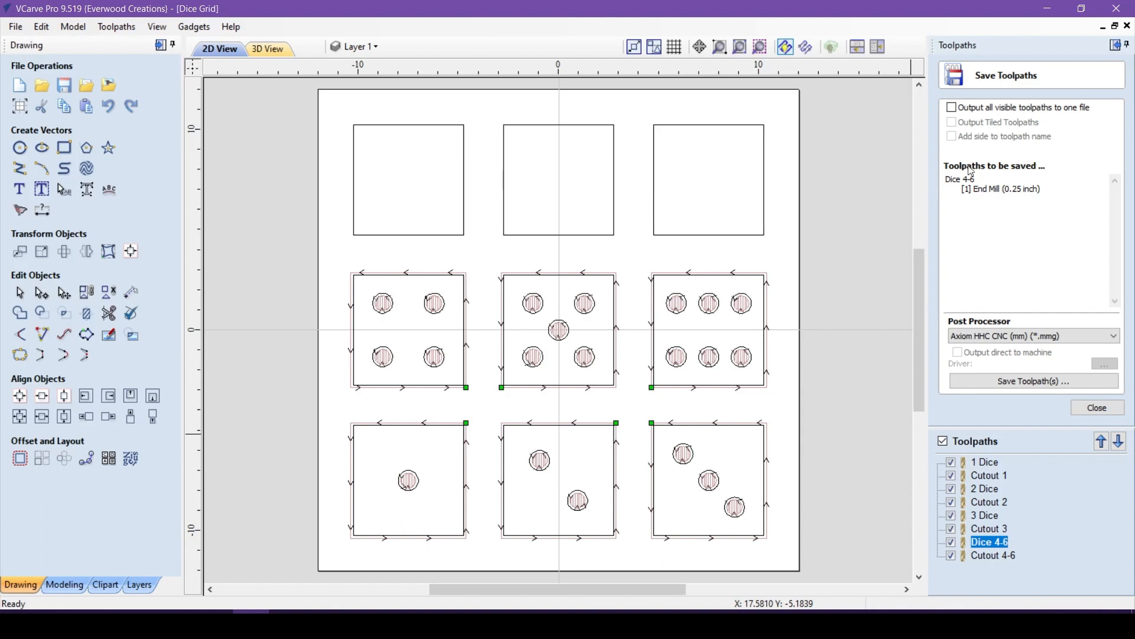
click(953, 108)
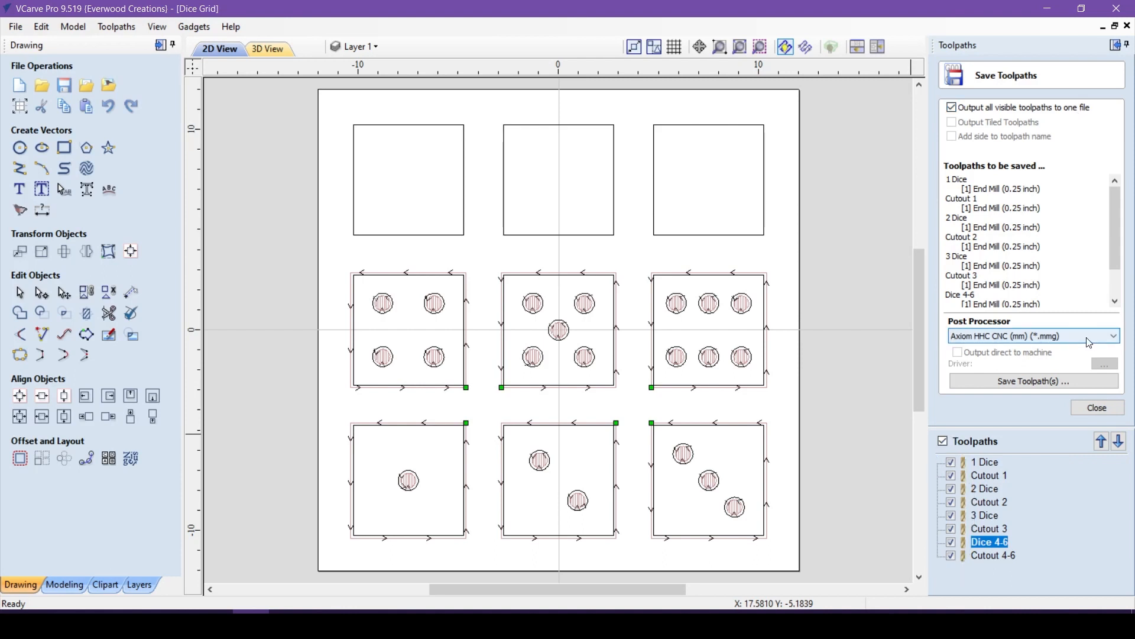
click(1111, 336)
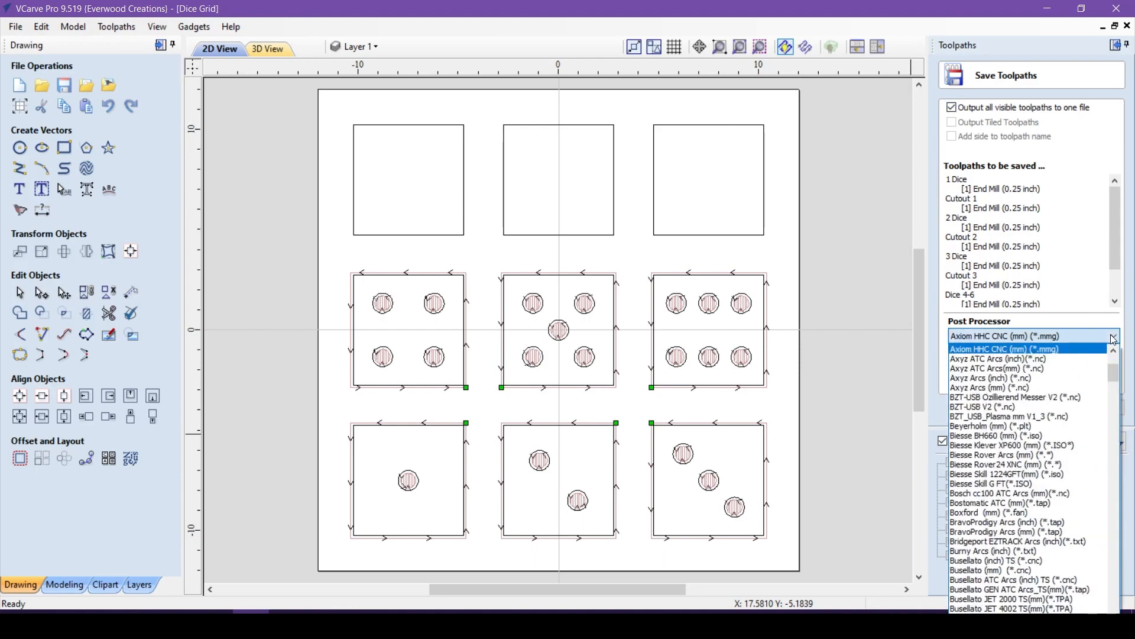
click(1113, 337)
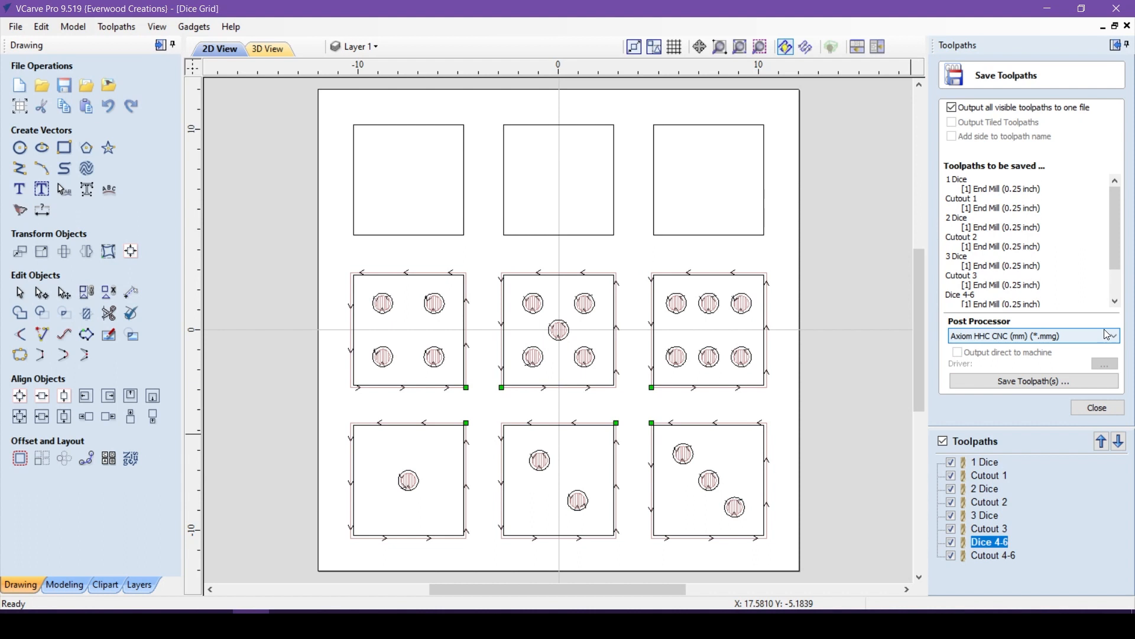
click(1017, 382)
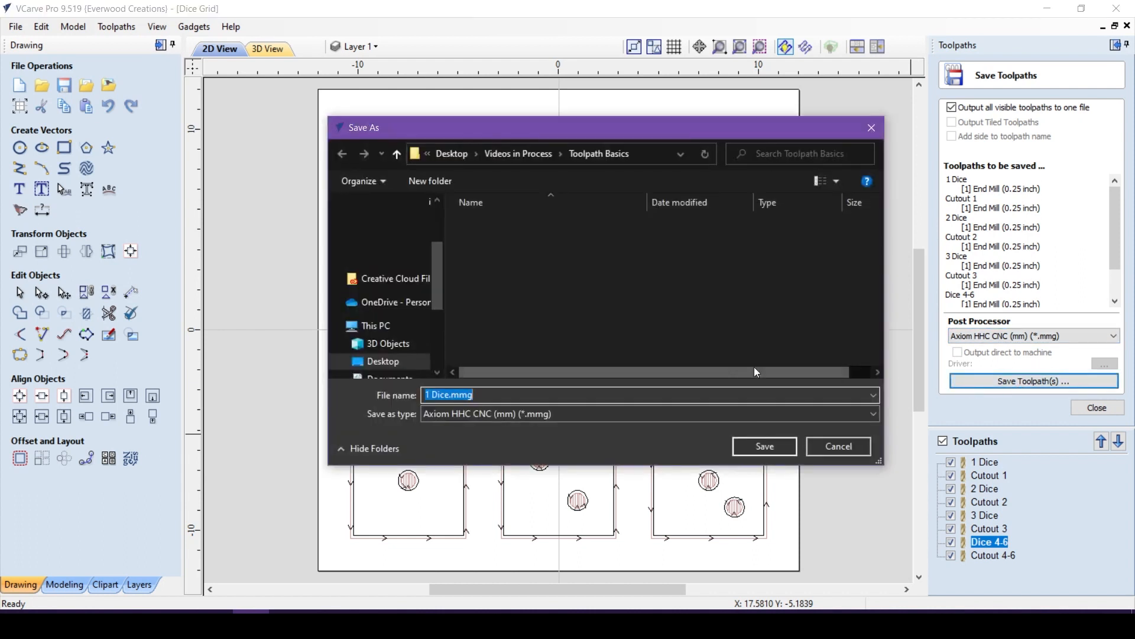
click(745, 443)
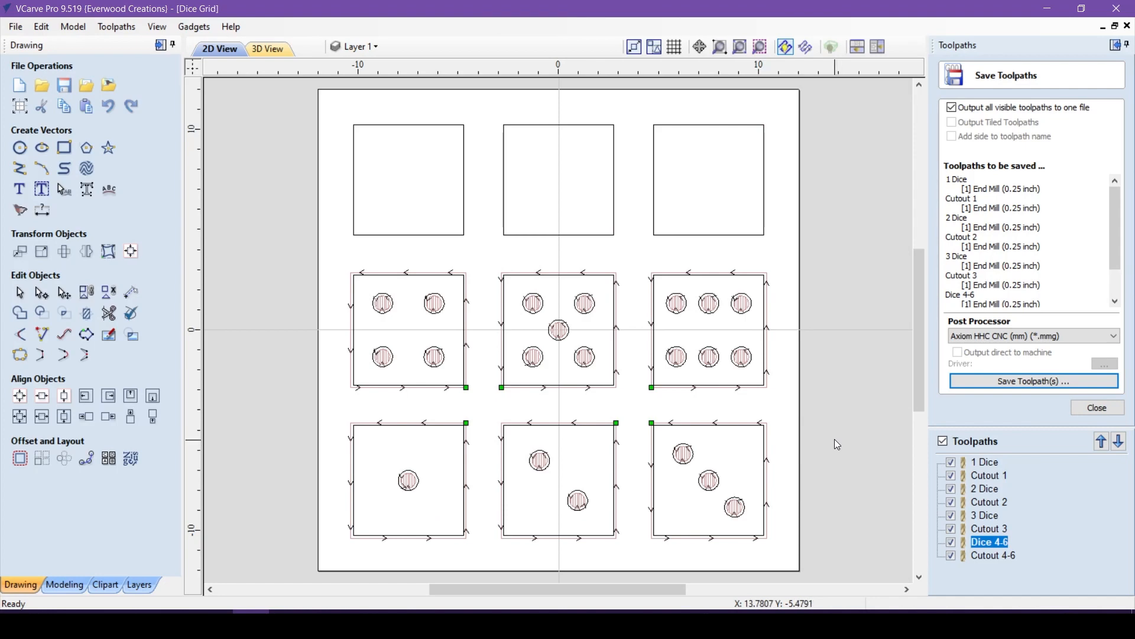
click(1104, 409)
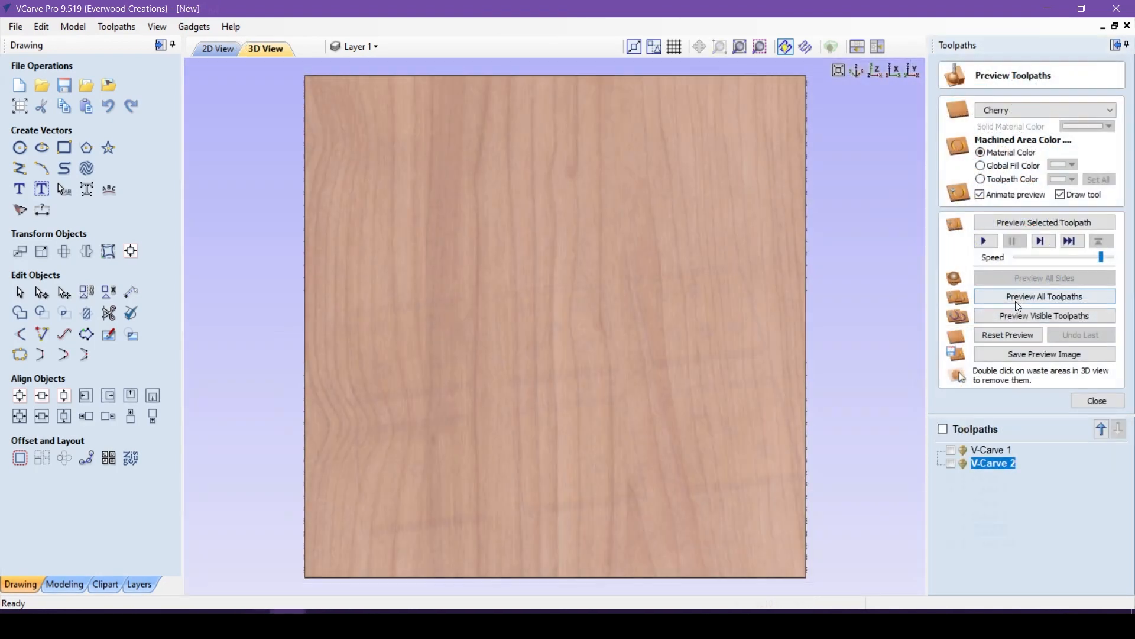
Preview all toolpaths of the V-Carve job in 3D on the cherry material
click(1016, 300)
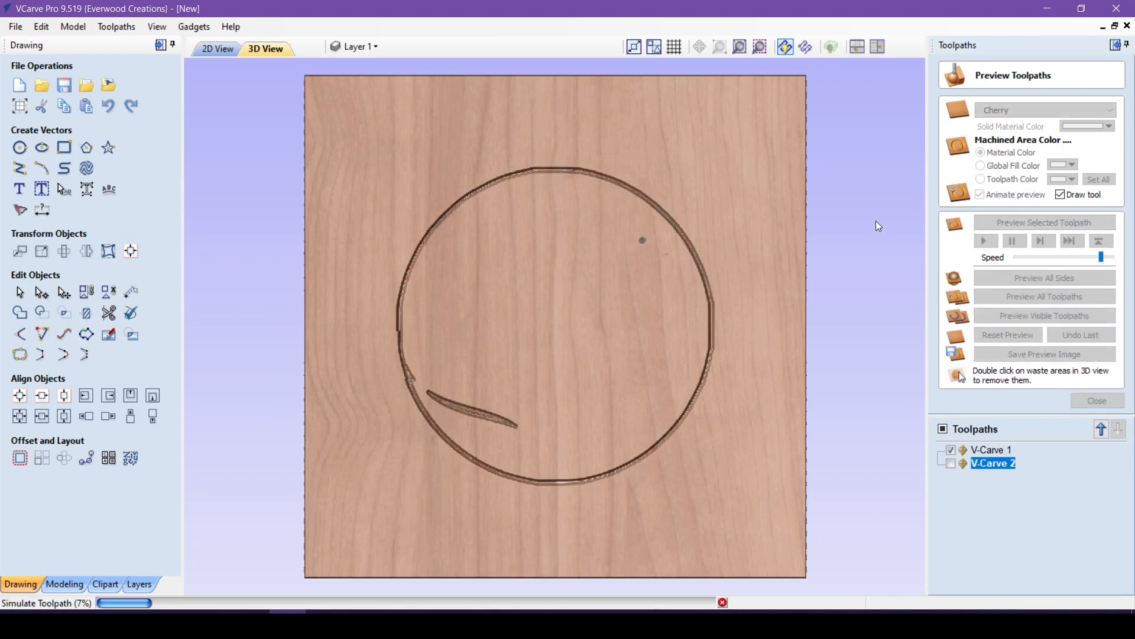